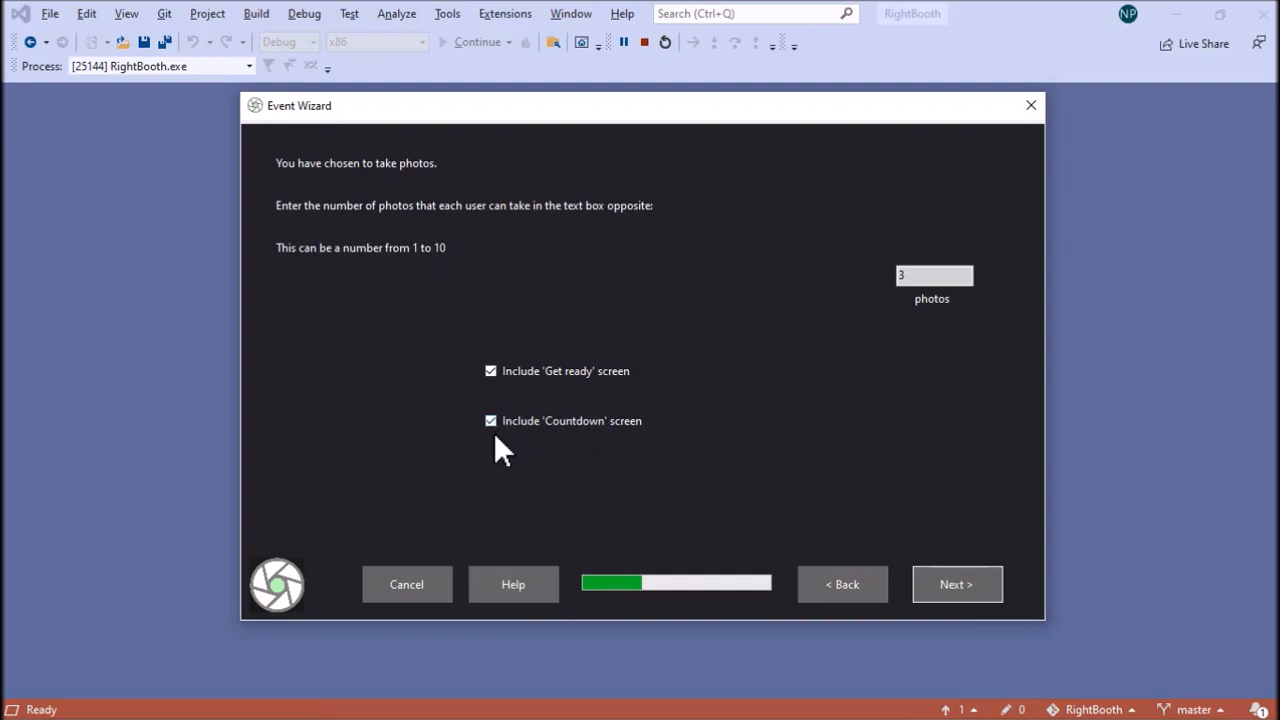
Accept 3 photos per user, show each photo after it is taken, and allow users to re-take it
left_click(956, 585)
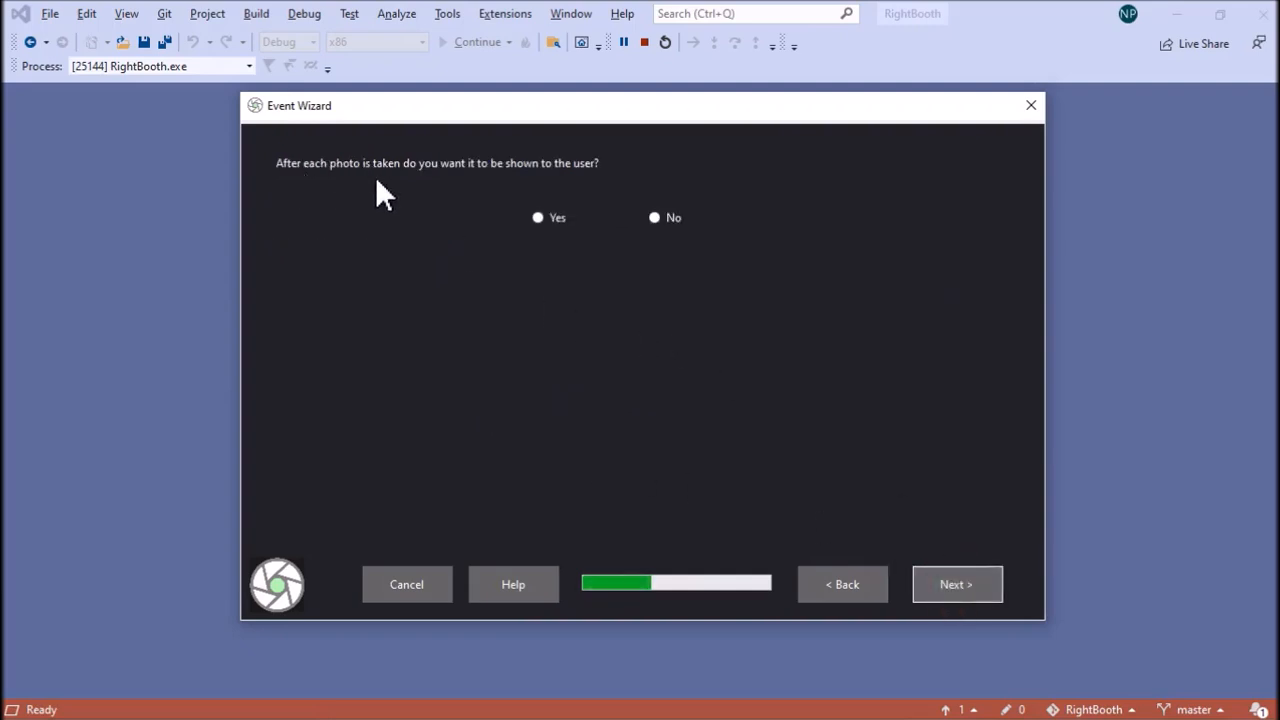
left_click(549, 219)
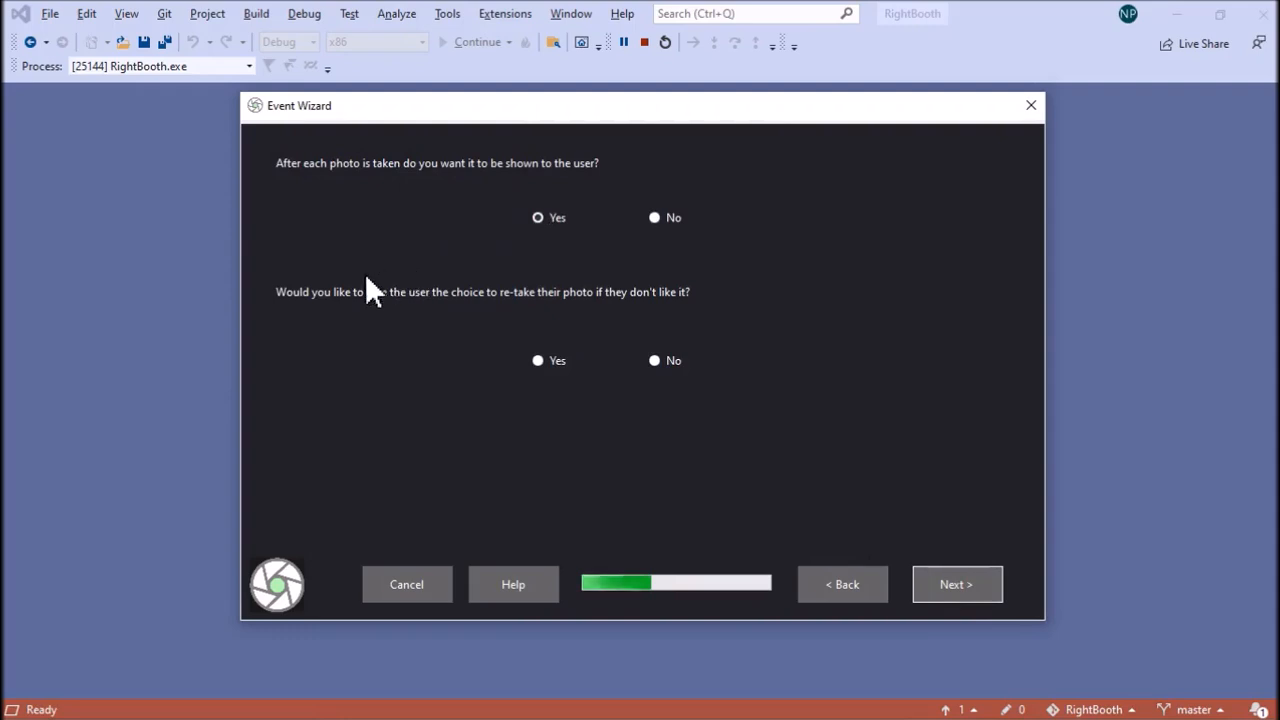
left_click(555, 361)
left_click(984, 586)
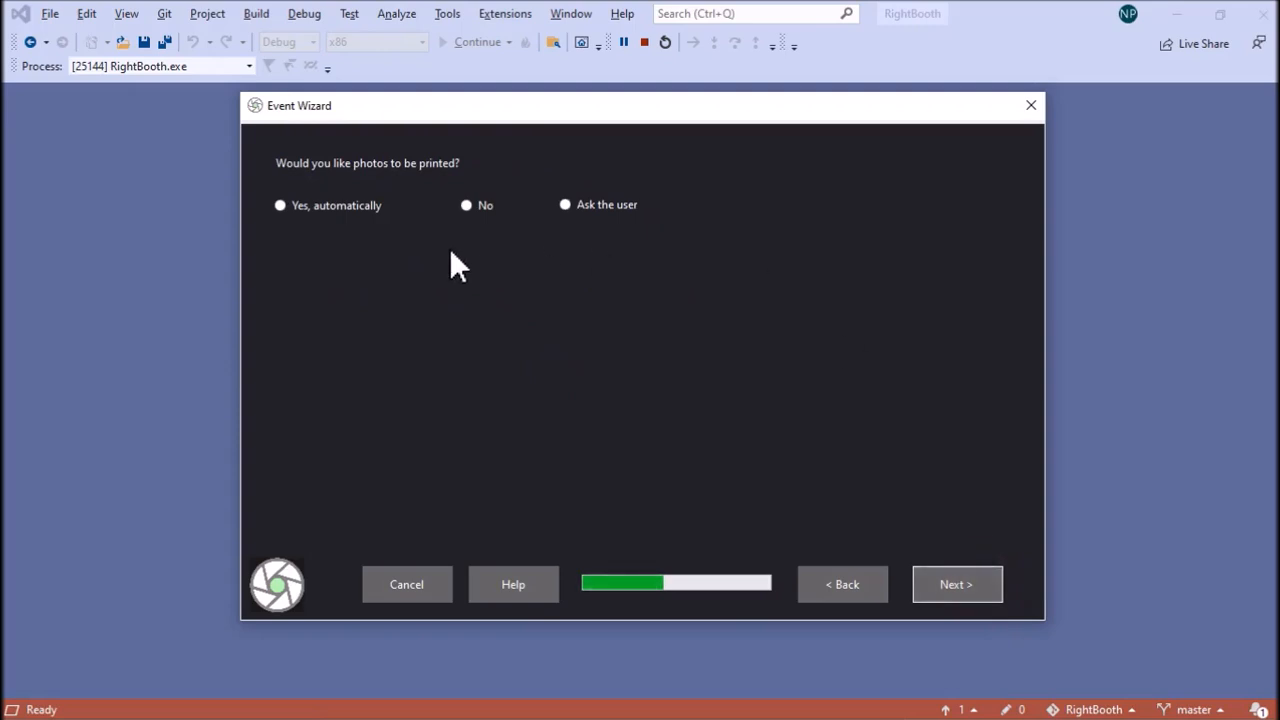
Let the user decide whether photos are printed and choose the Canon TR4500 series printer
left_click(567, 205)
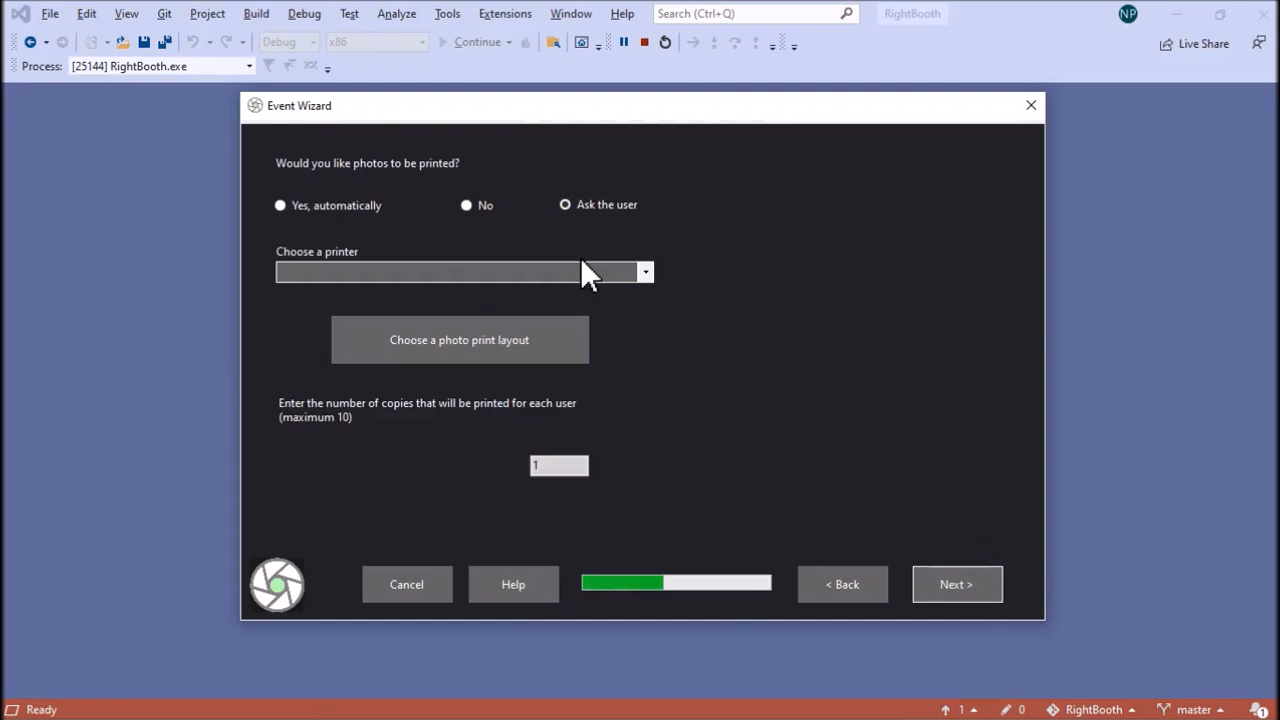
left_click(645, 271)
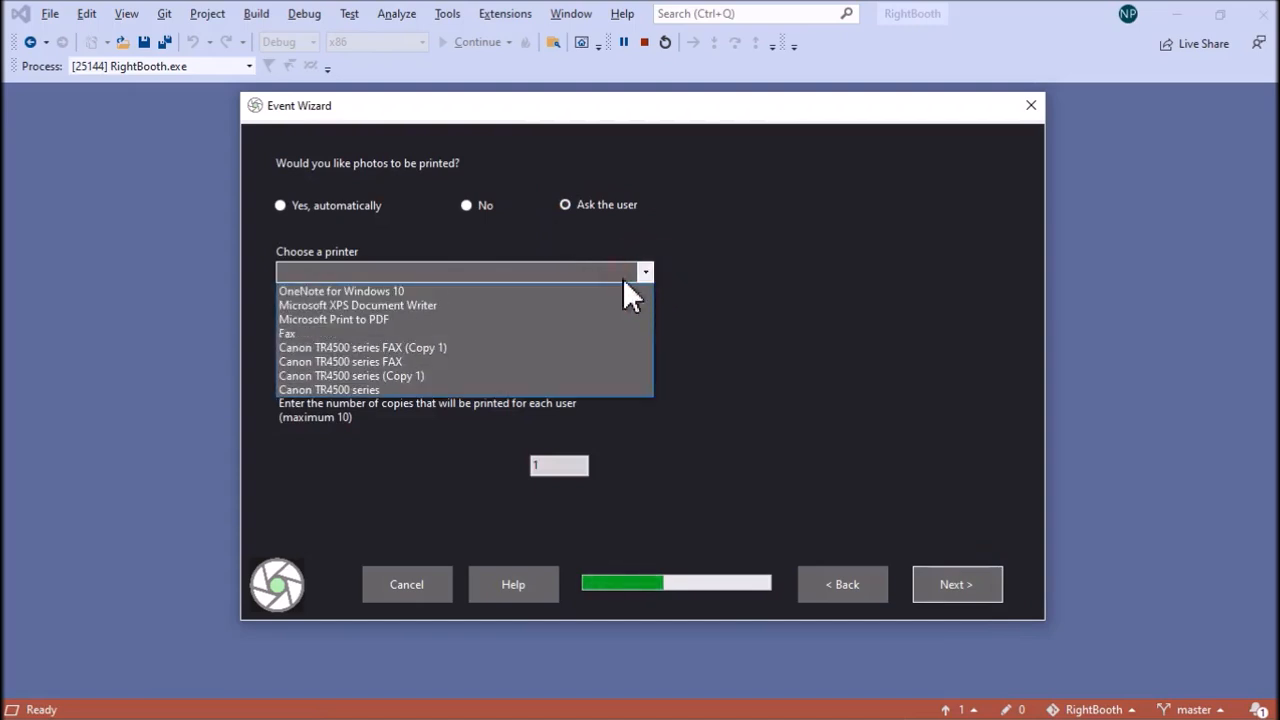
left_click(331, 390)
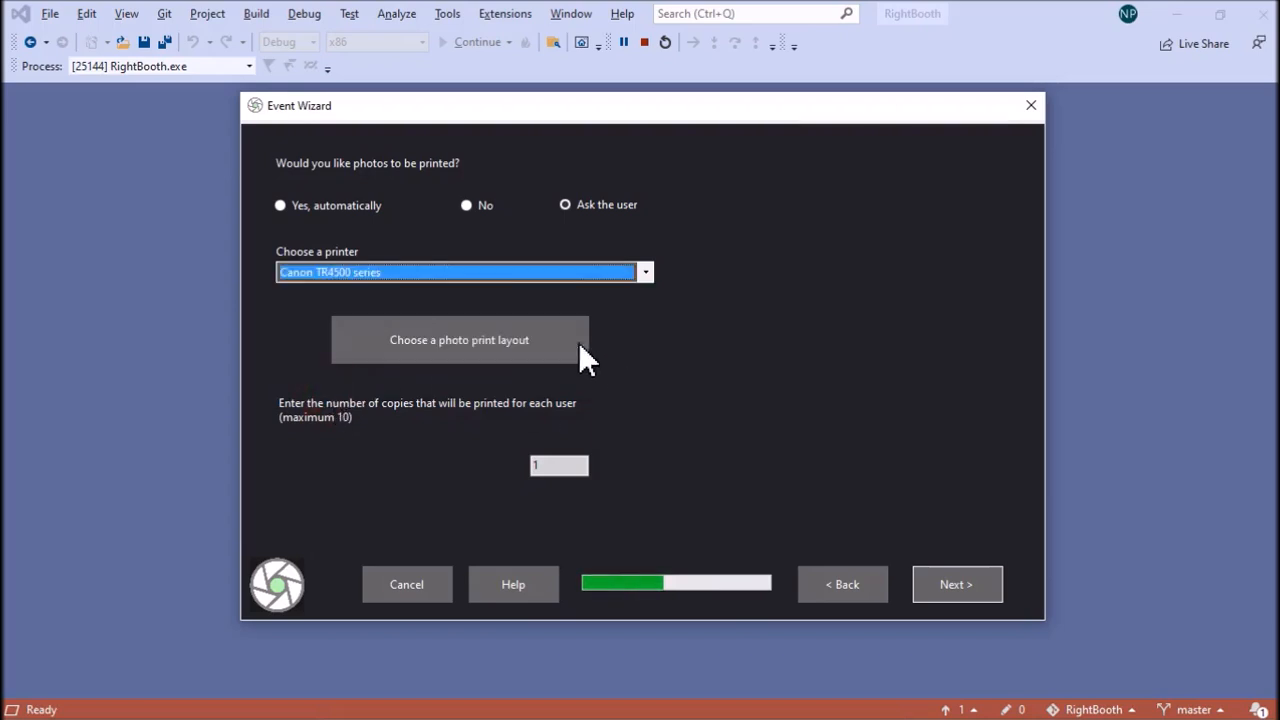
Choose the three-photo Congratulations print layout from the Wedding and Valentine category and accept 1 copy per user
left_click(537, 352)
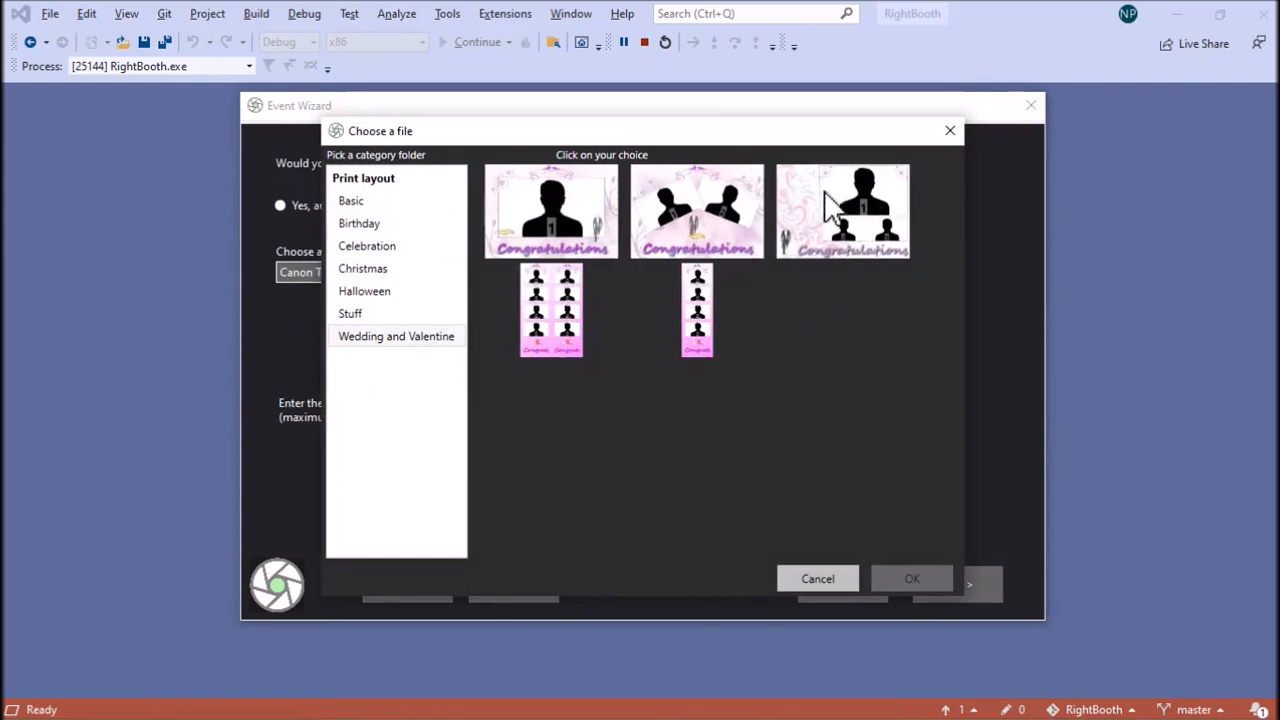
left_click(838, 212)
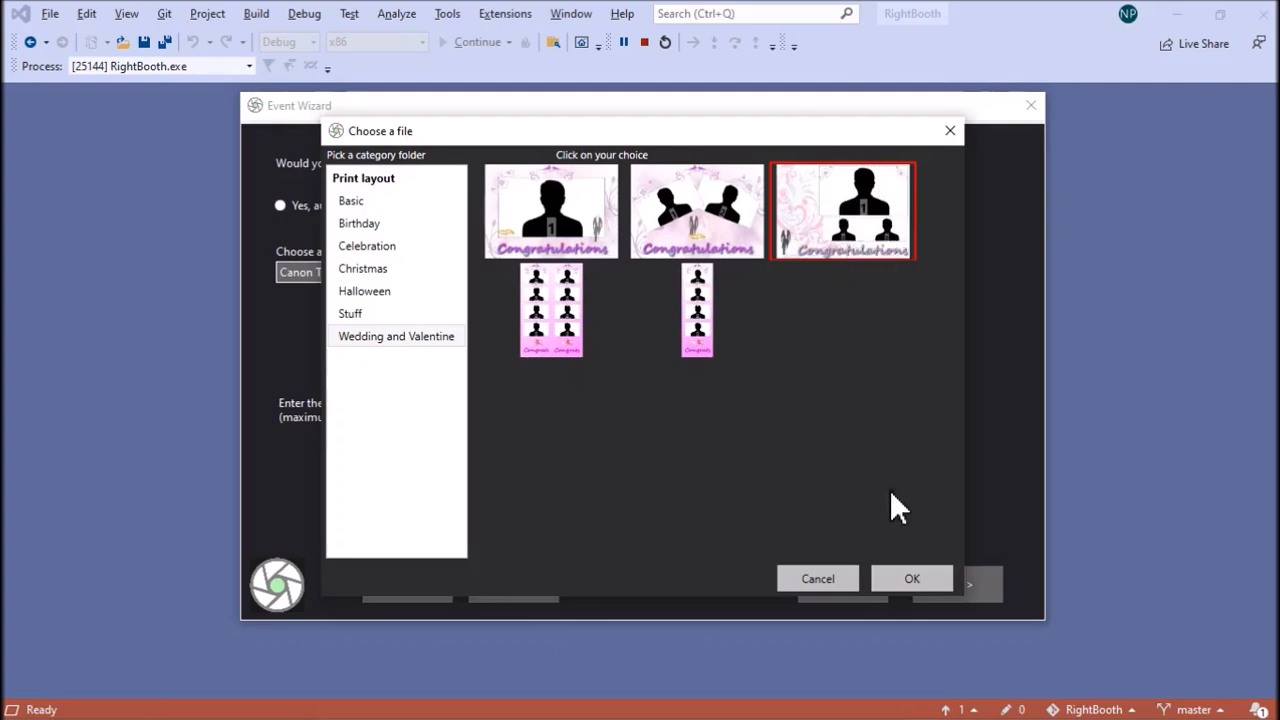
left_click(919, 572)
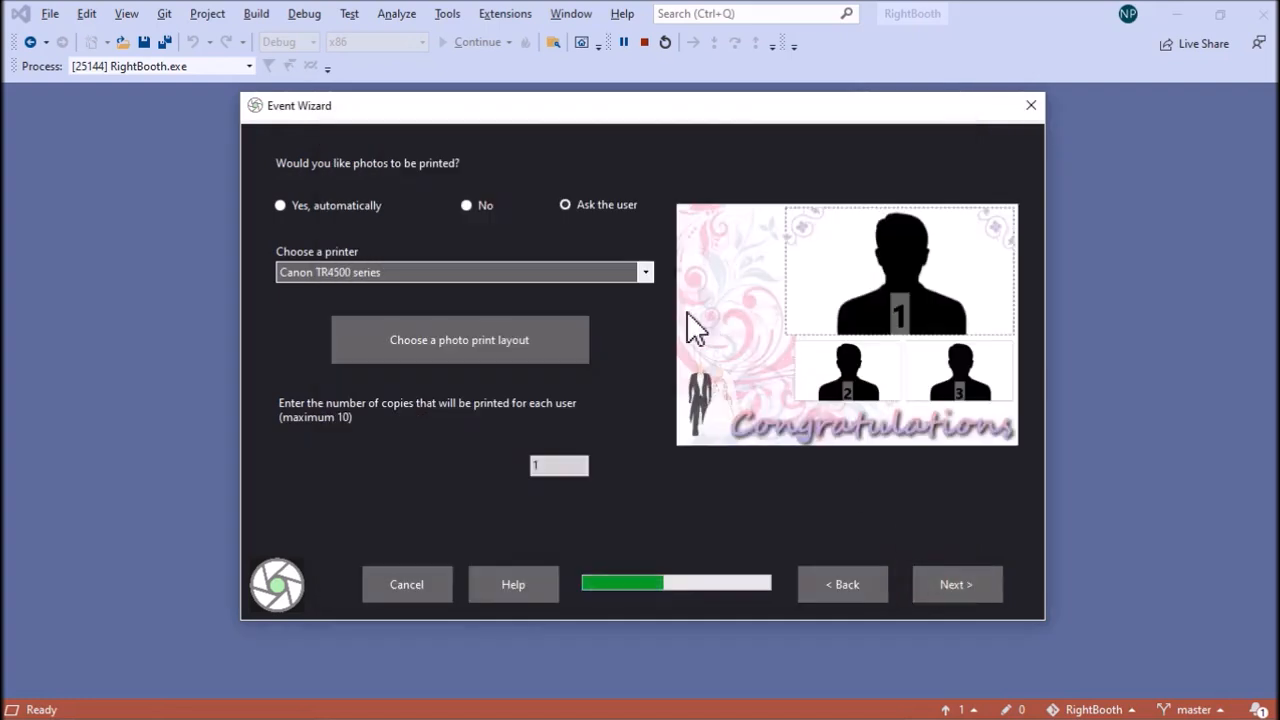
left_click(972, 589)
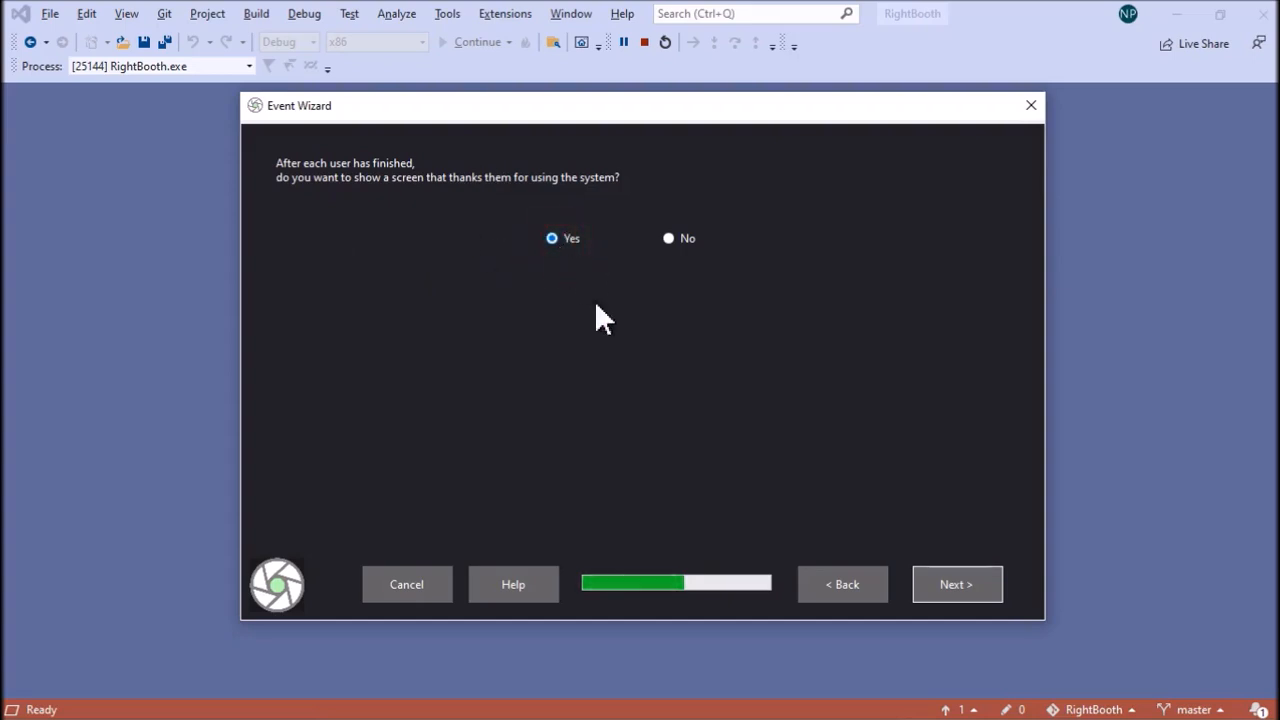
Keep the thank-you screen and set the event background to the pale pink swirl image from the Wedding and Valentine category
left_click(976, 587)
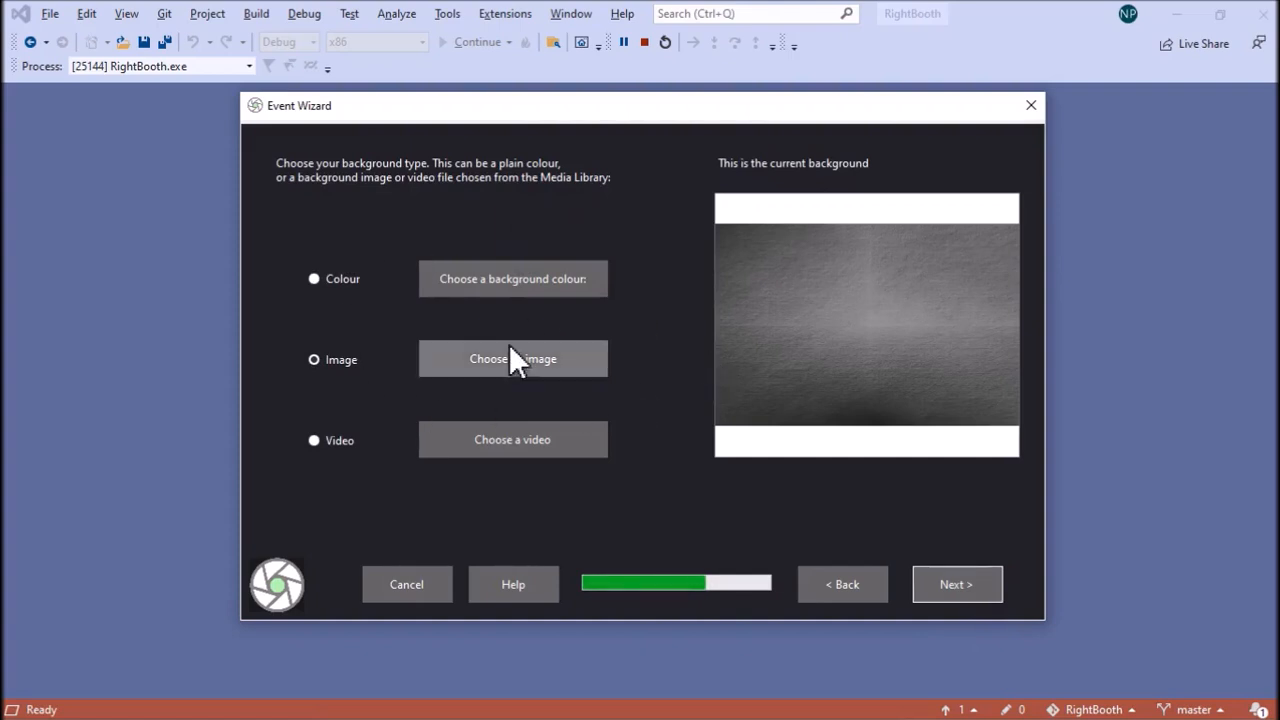
left_click(561, 373)
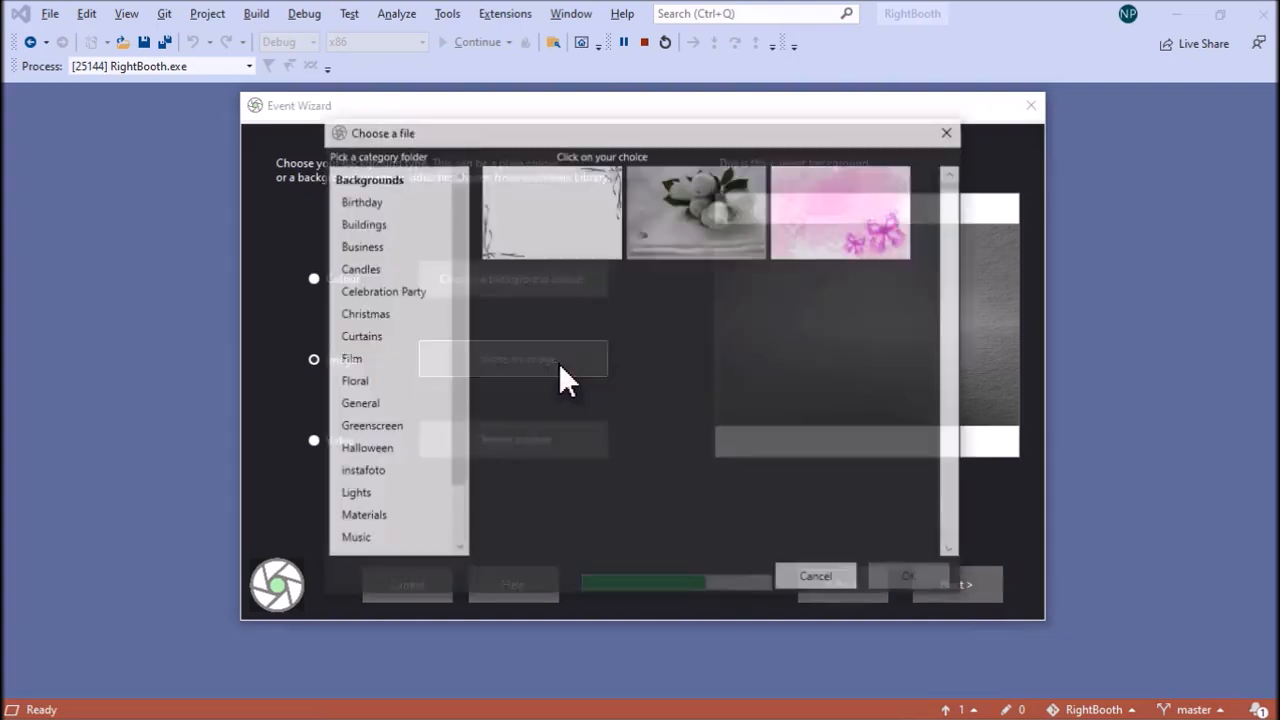
left_click_drag(455, 399, 457, 451)
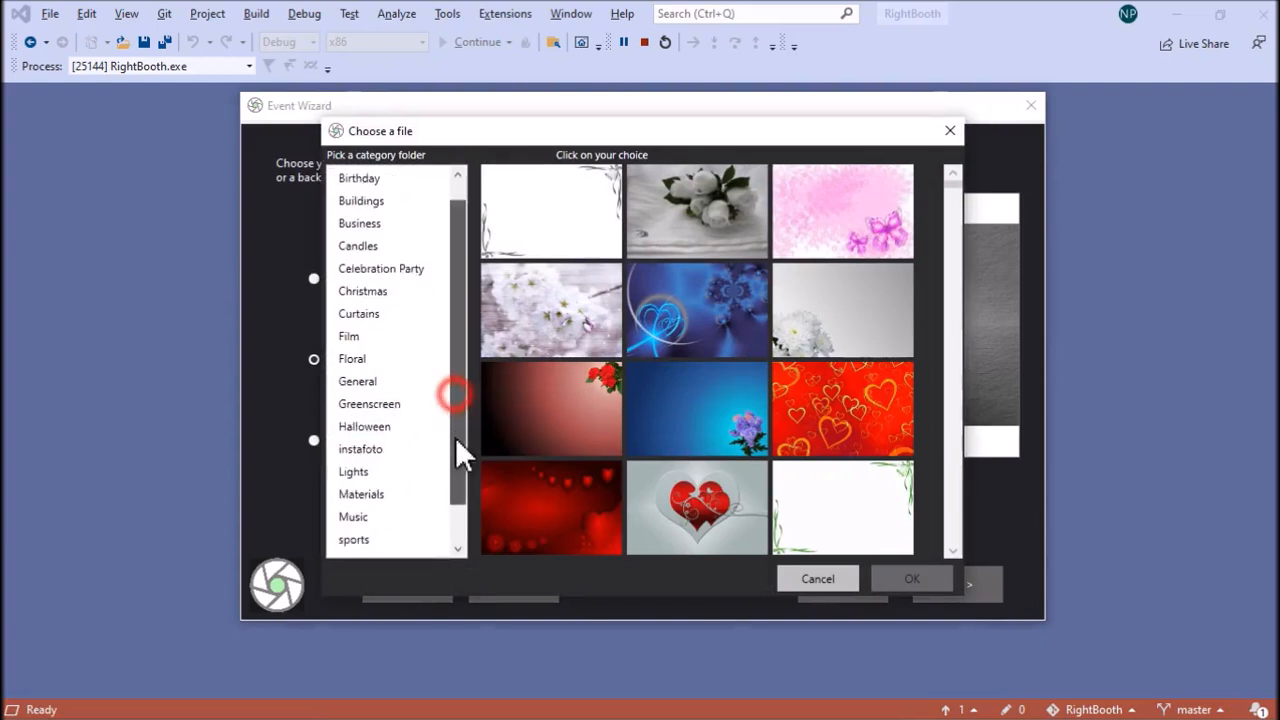
left_click(368, 541)
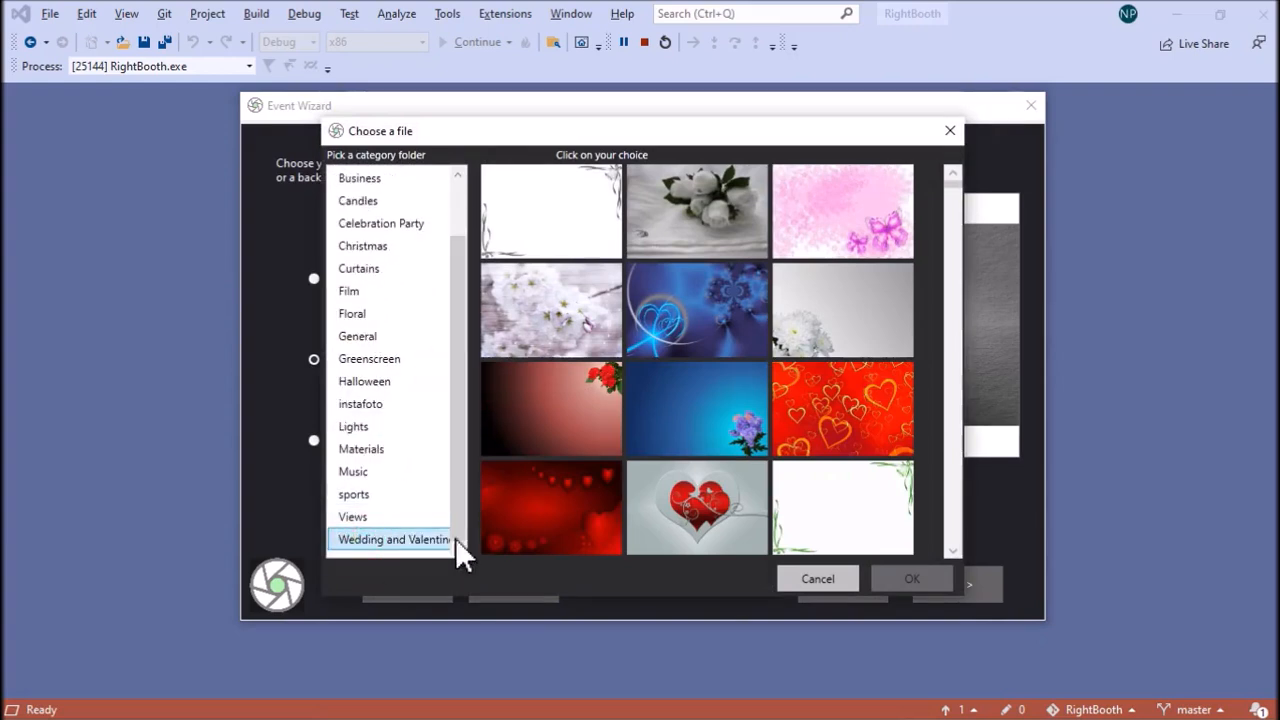
scroll(948, 411, "down", 5)
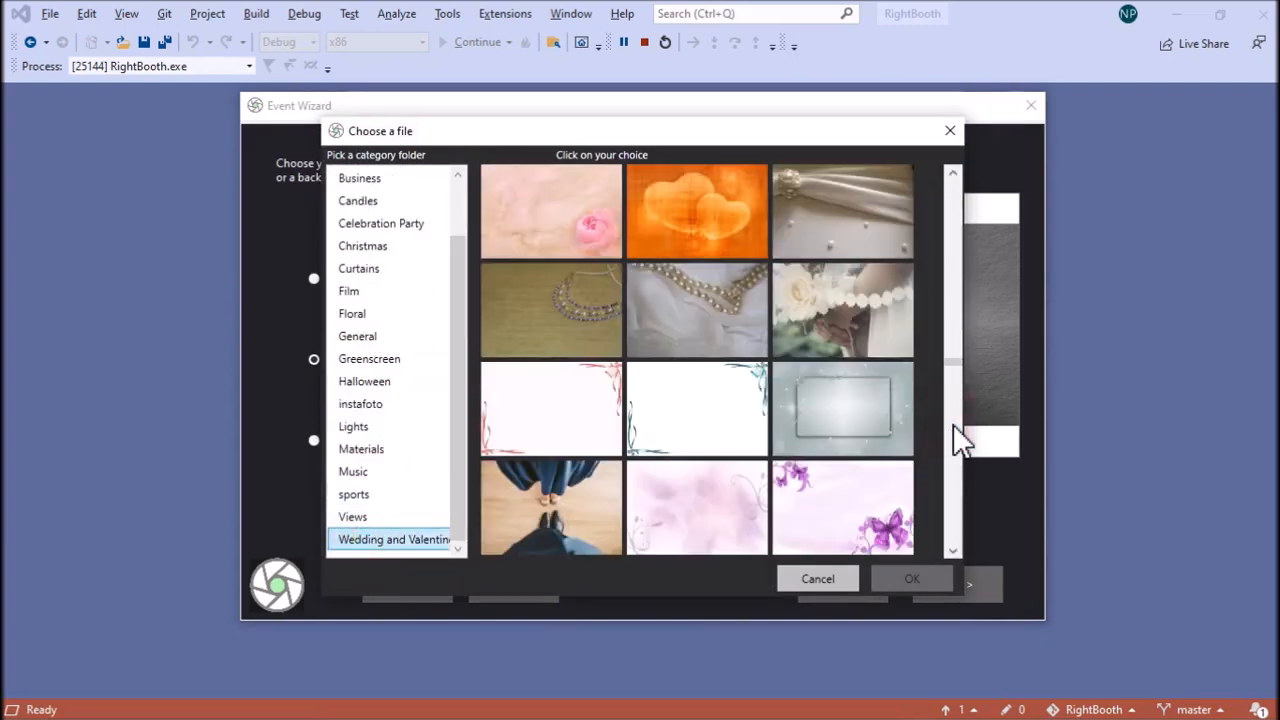
left_click(658, 490)
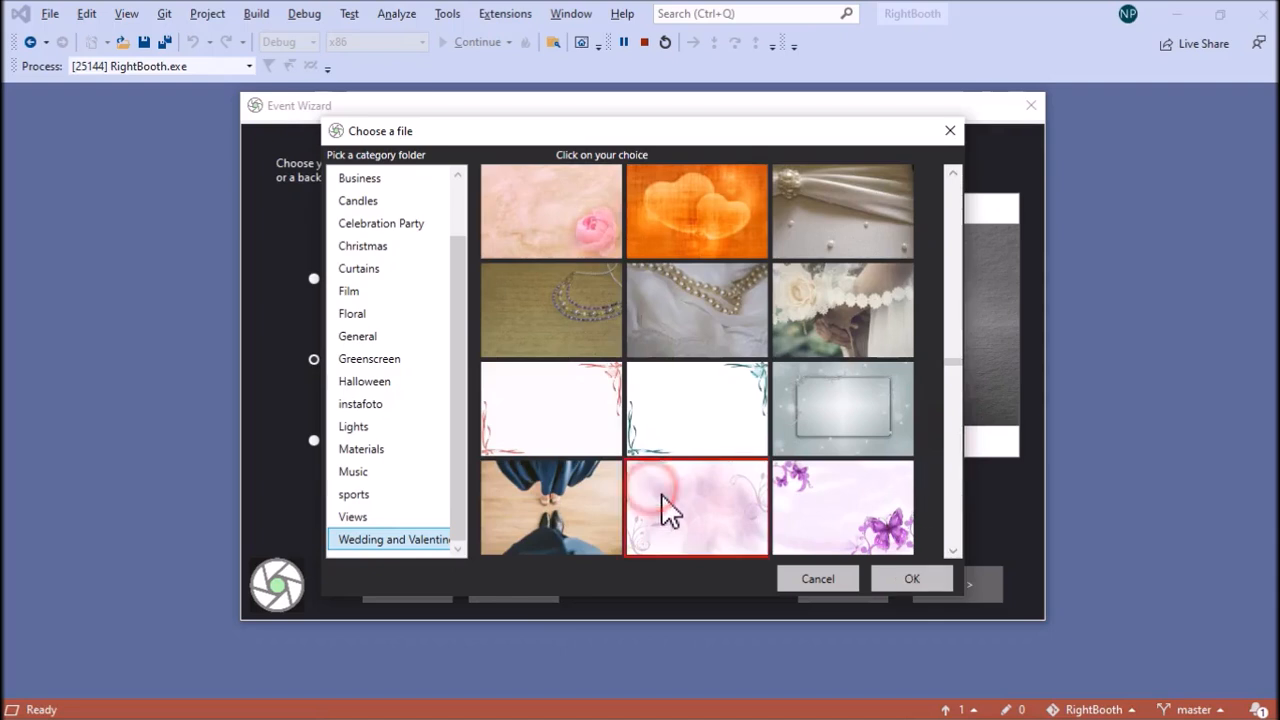
left_click(912, 579)
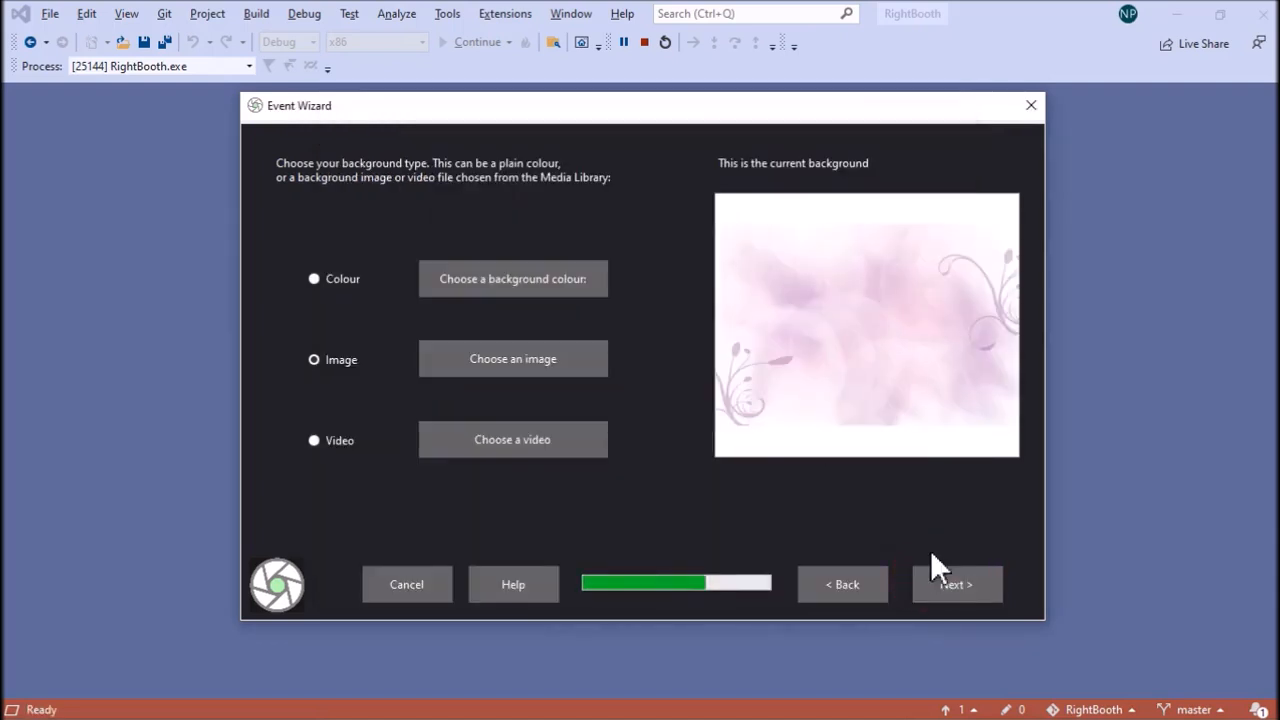
left_click(973, 582)
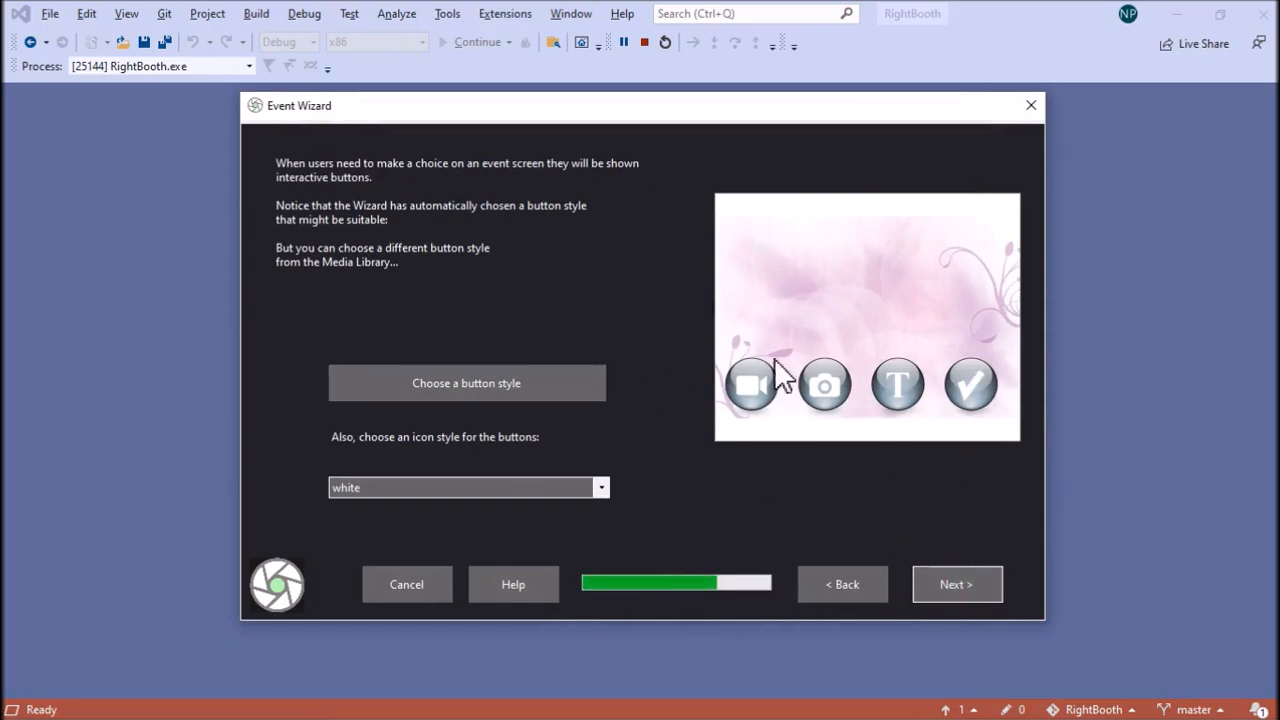
Accept the suggested button style with white icons and set the event's text colour to bright pink
left_click(978, 596)
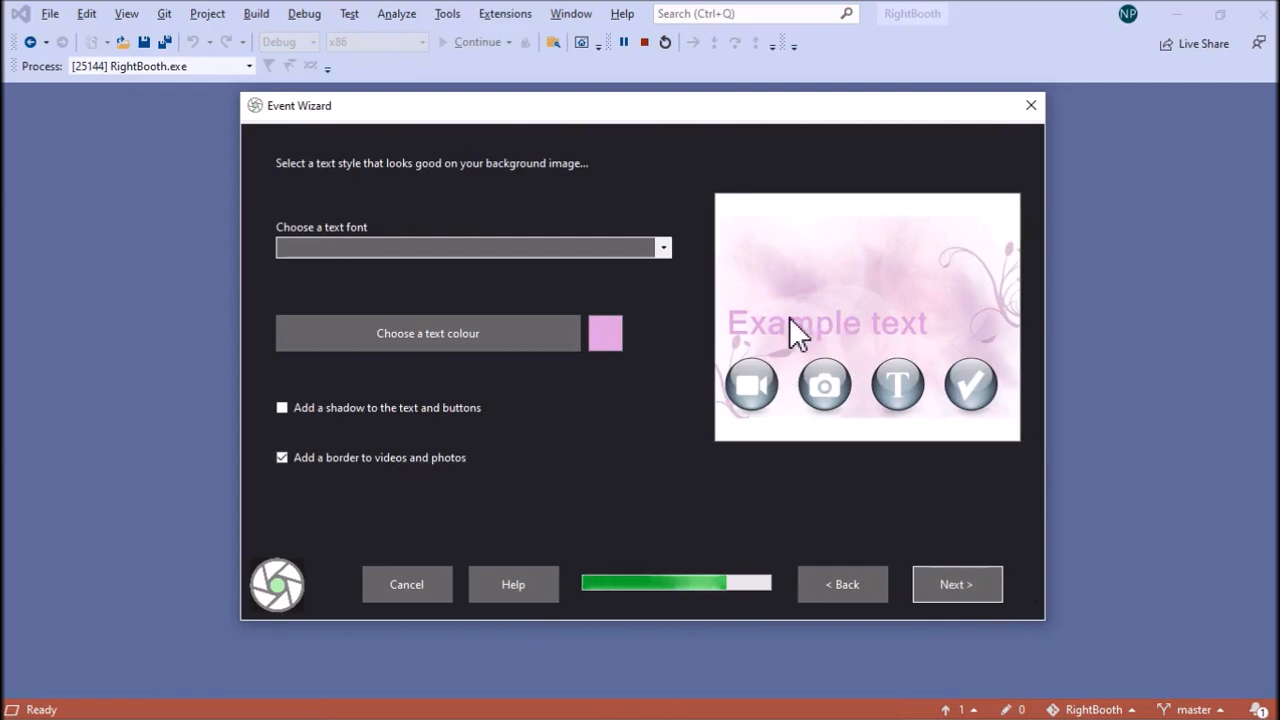
left_click(603, 333)
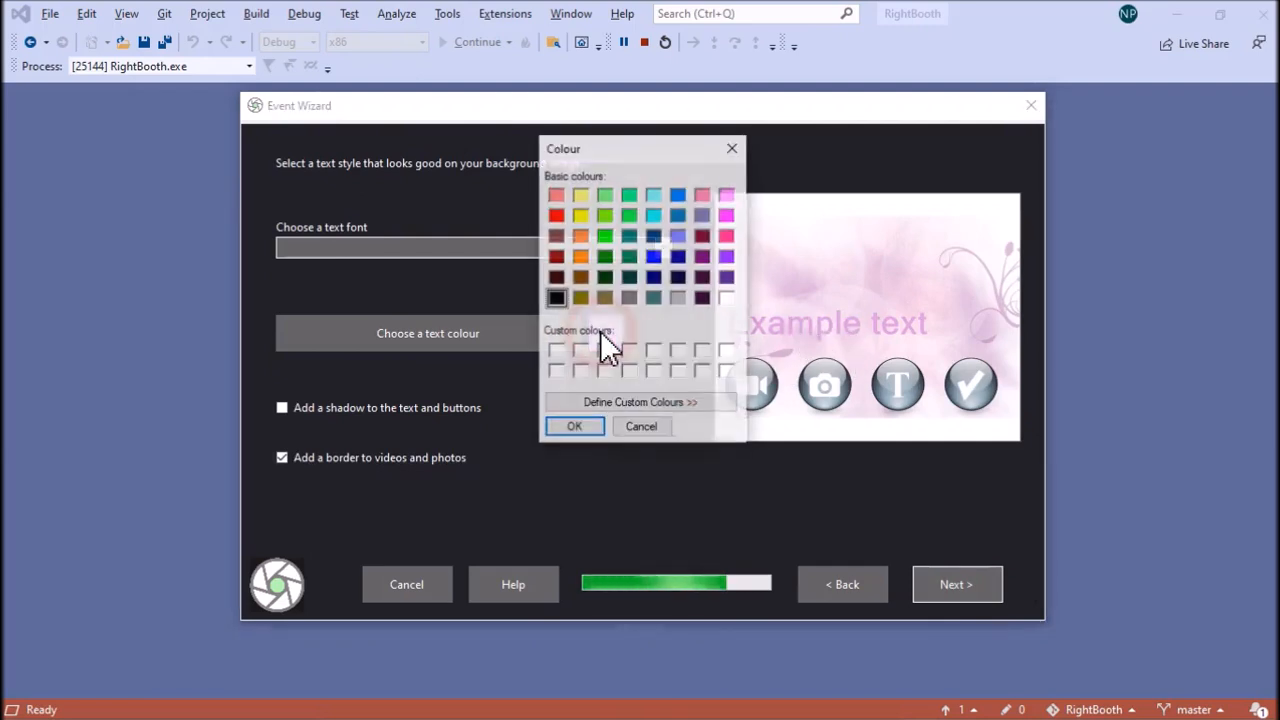
left_click(728, 235)
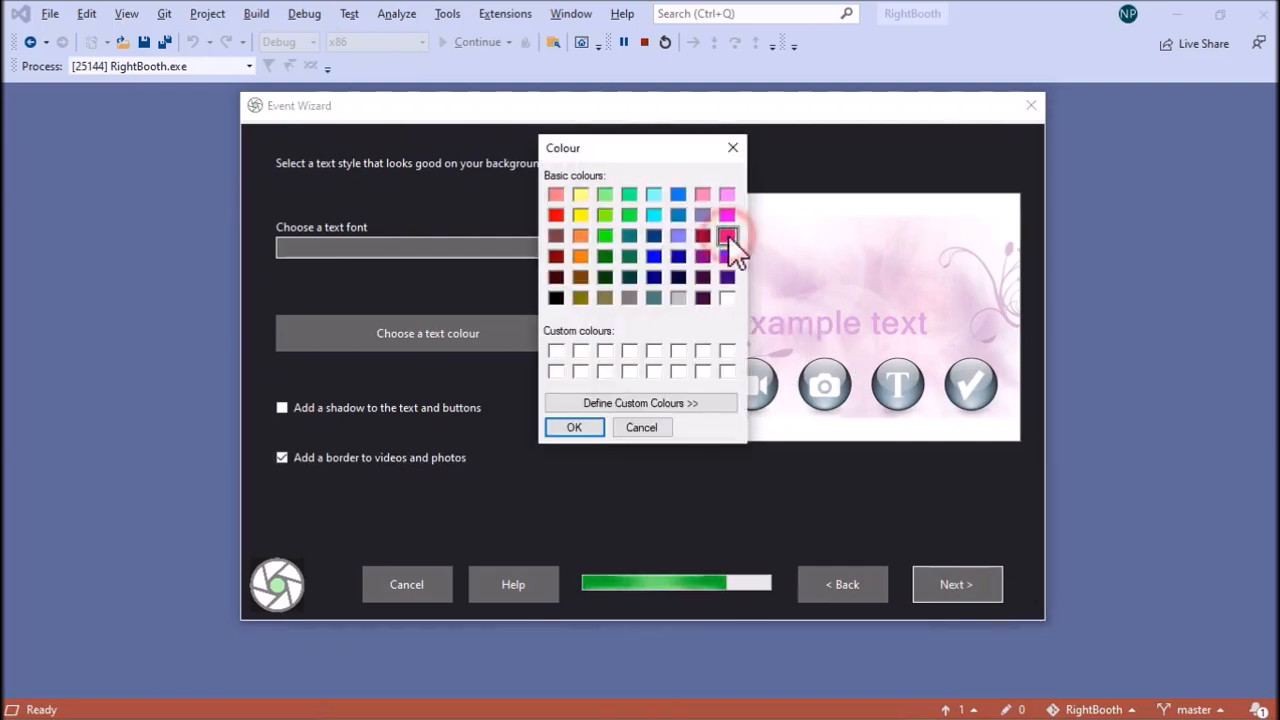
left_click(594, 427)
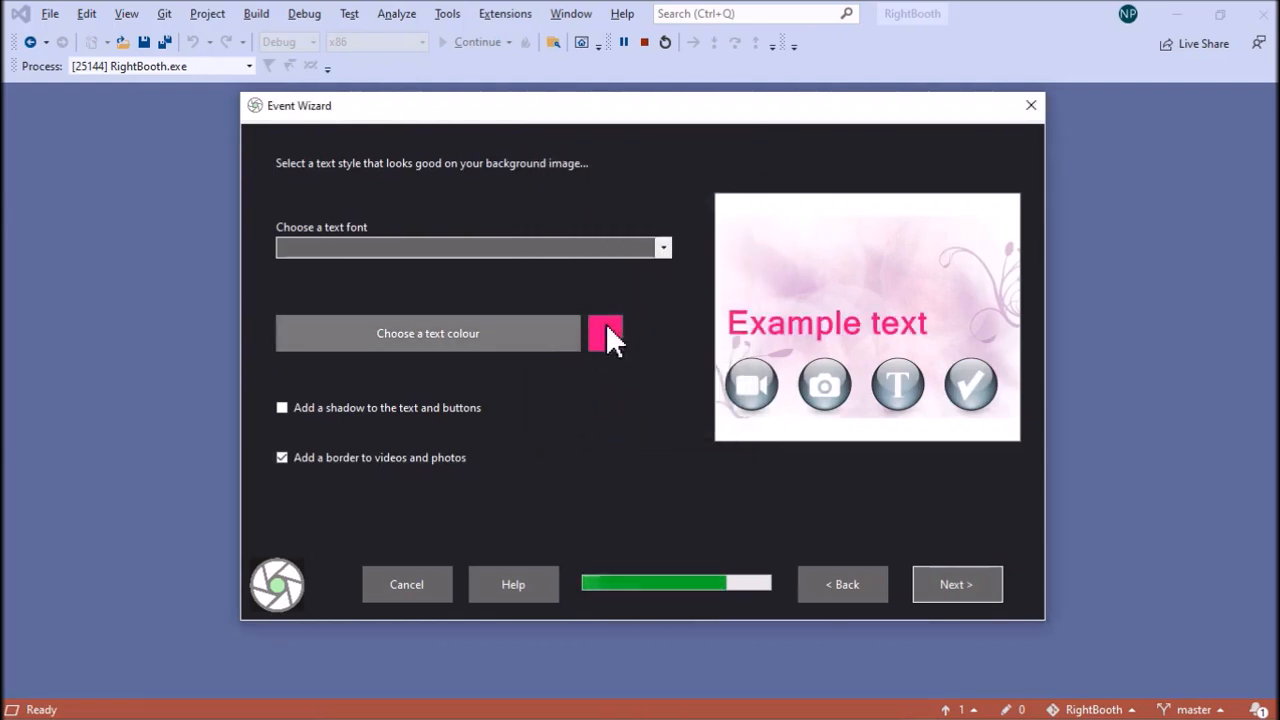
left_click(663, 249)
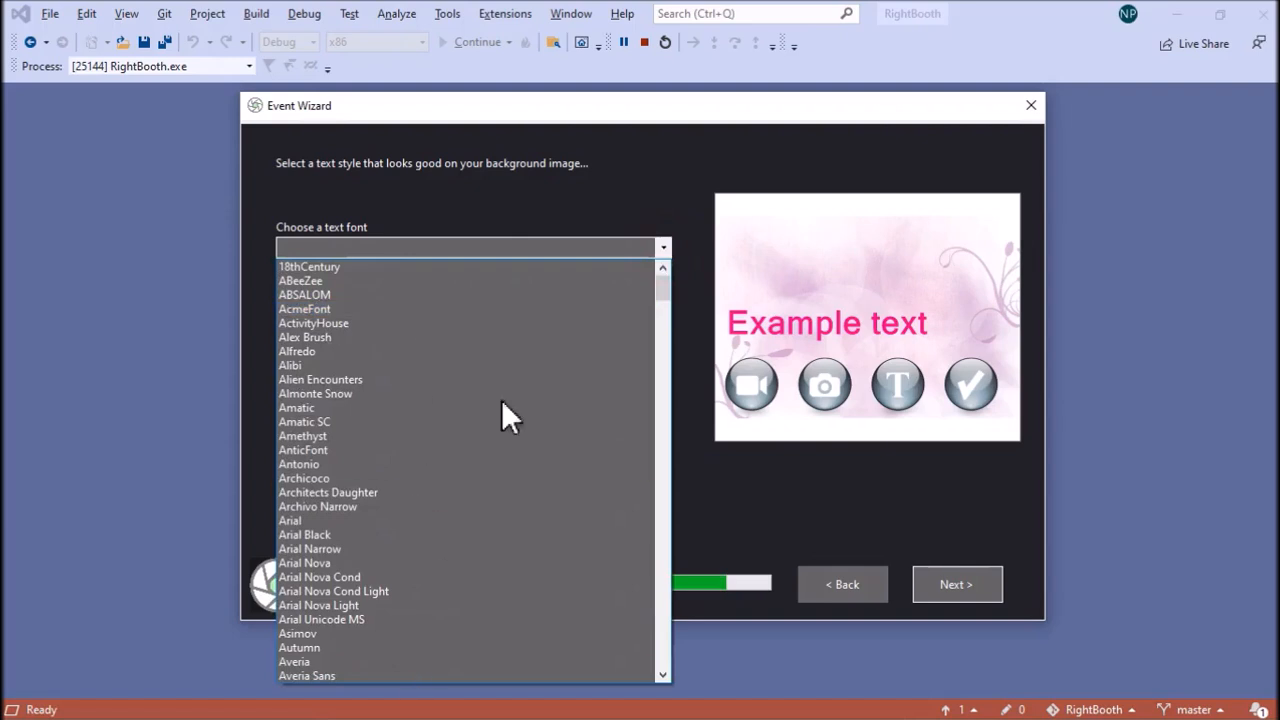
left_click(663, 247)
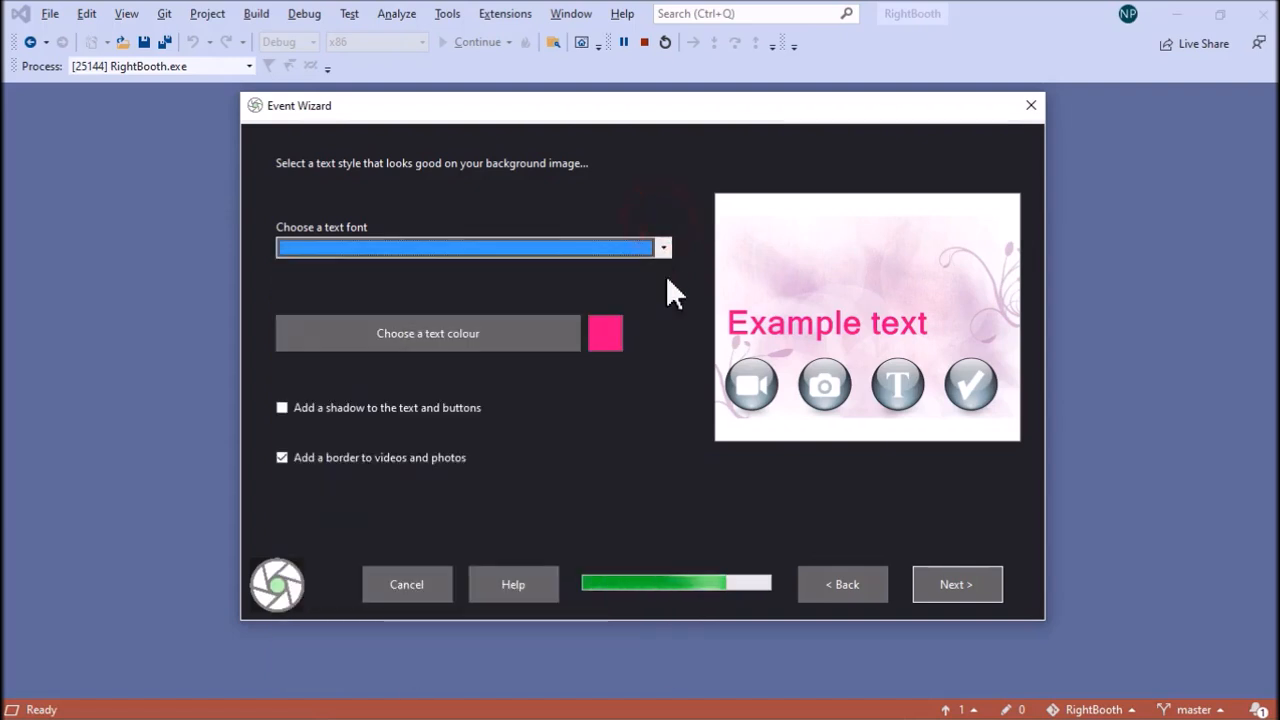
left_click(974, 580)
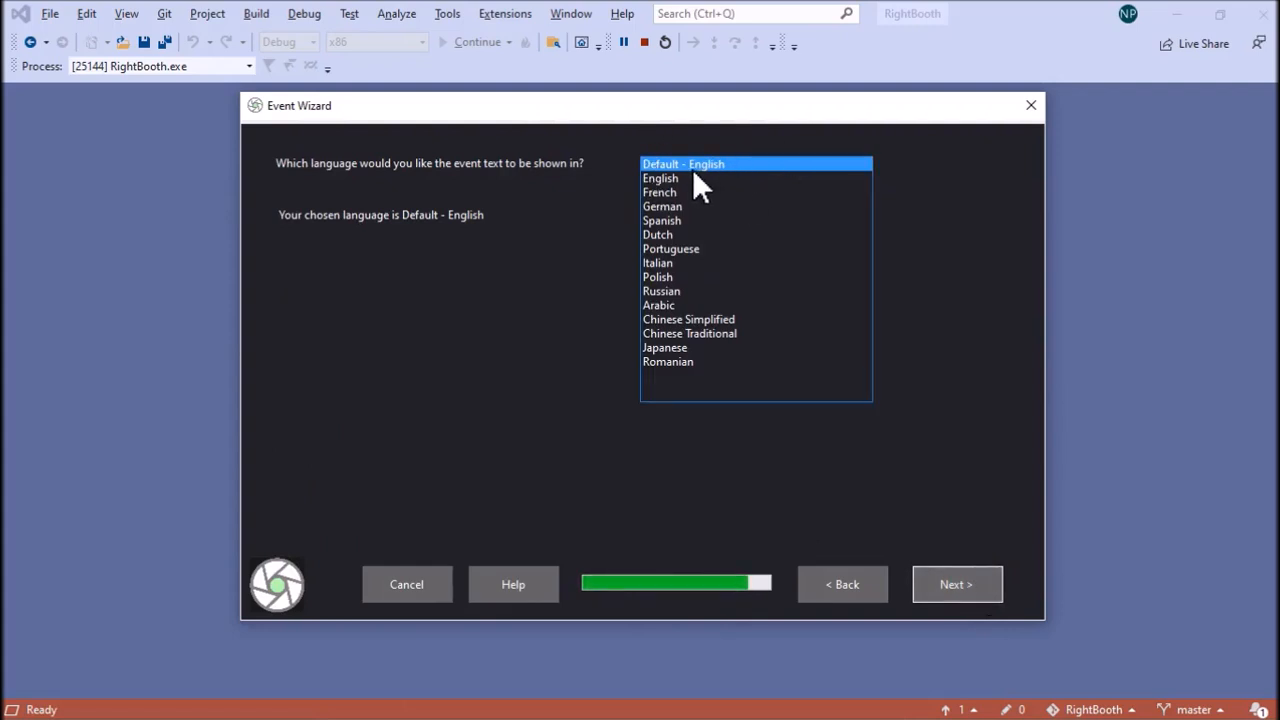
Accept Default - English as the event language and use the Logitech StreamCam webcam with a 1280x720 photo size
left_click(956, 588)
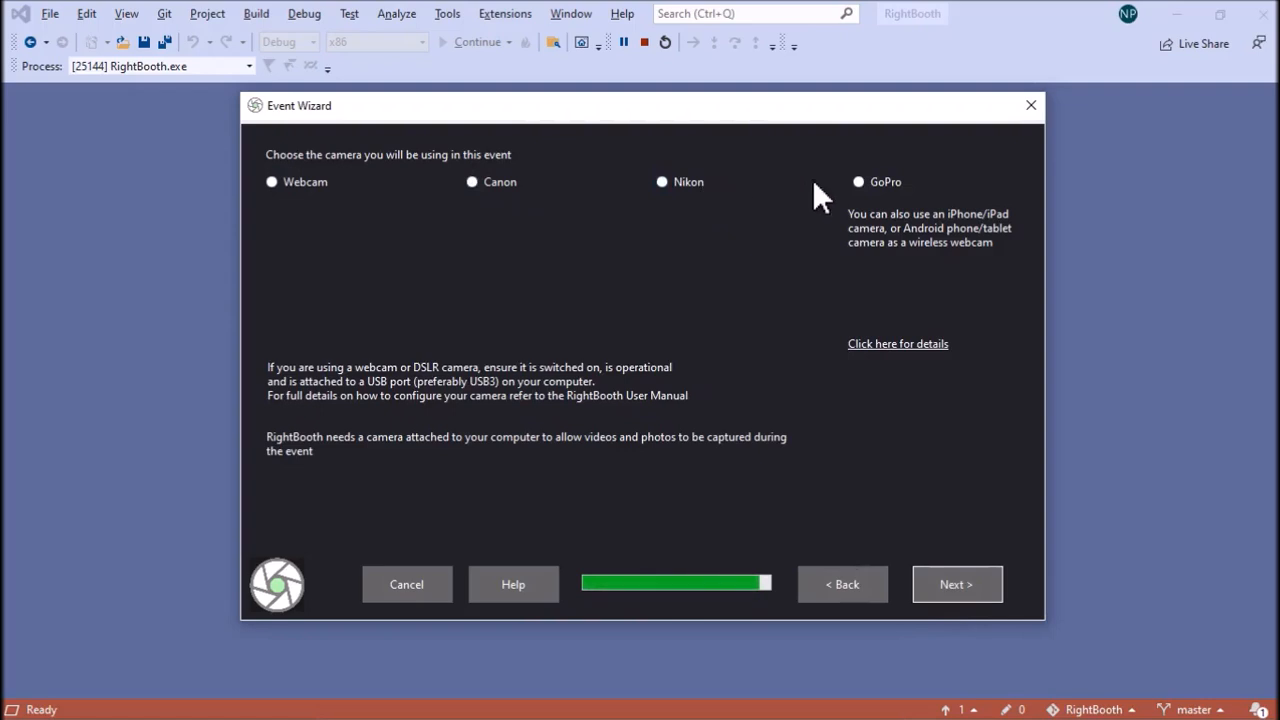
left_click(301, 182)
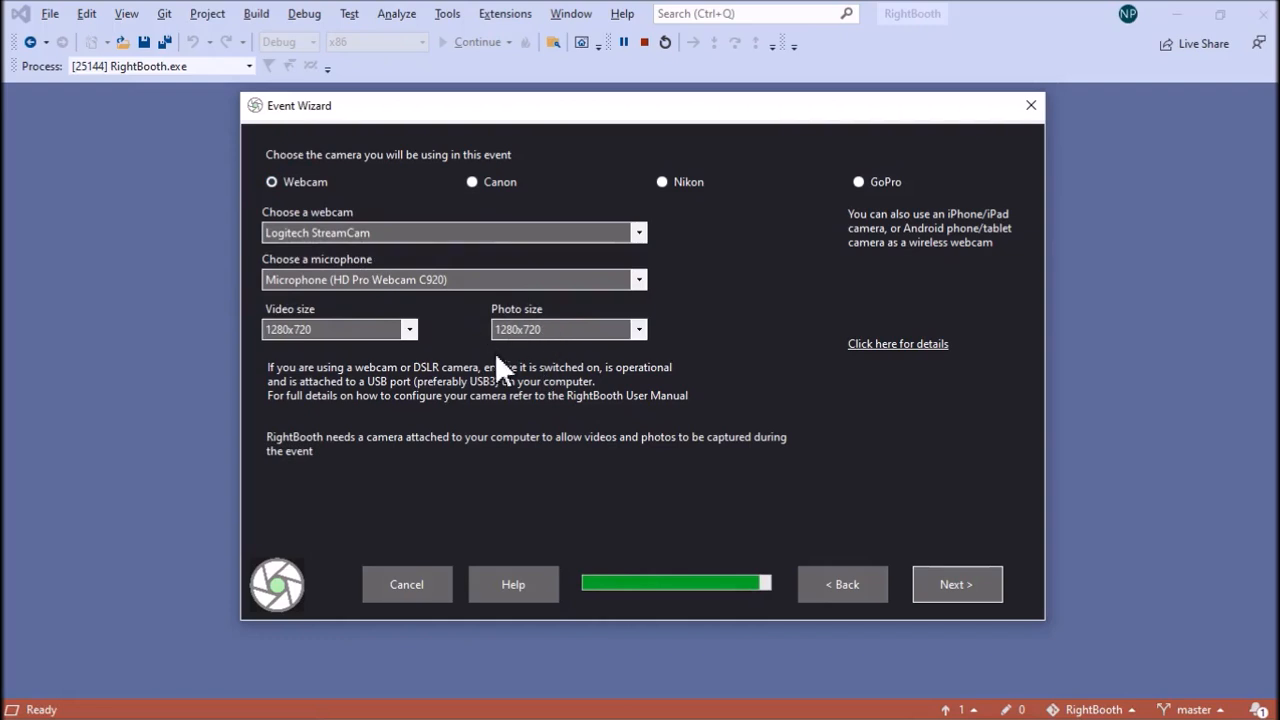
left_click(638, 330)
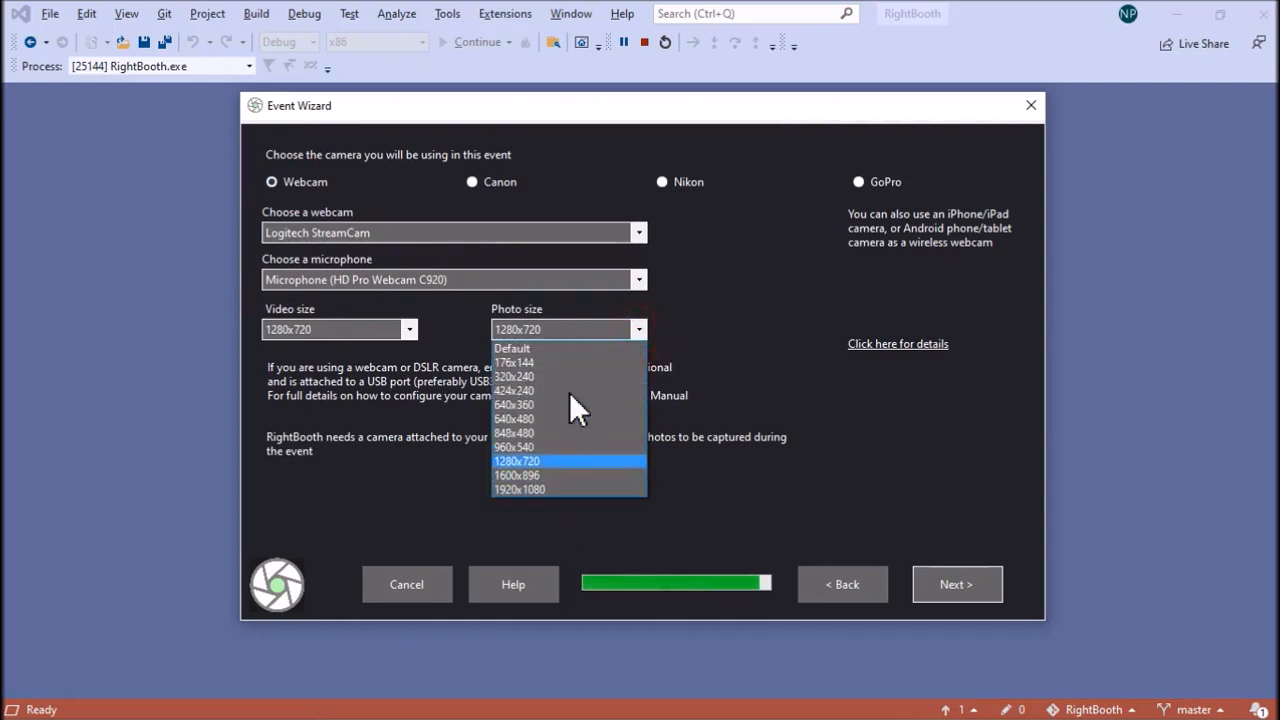
left_click(545, 462)
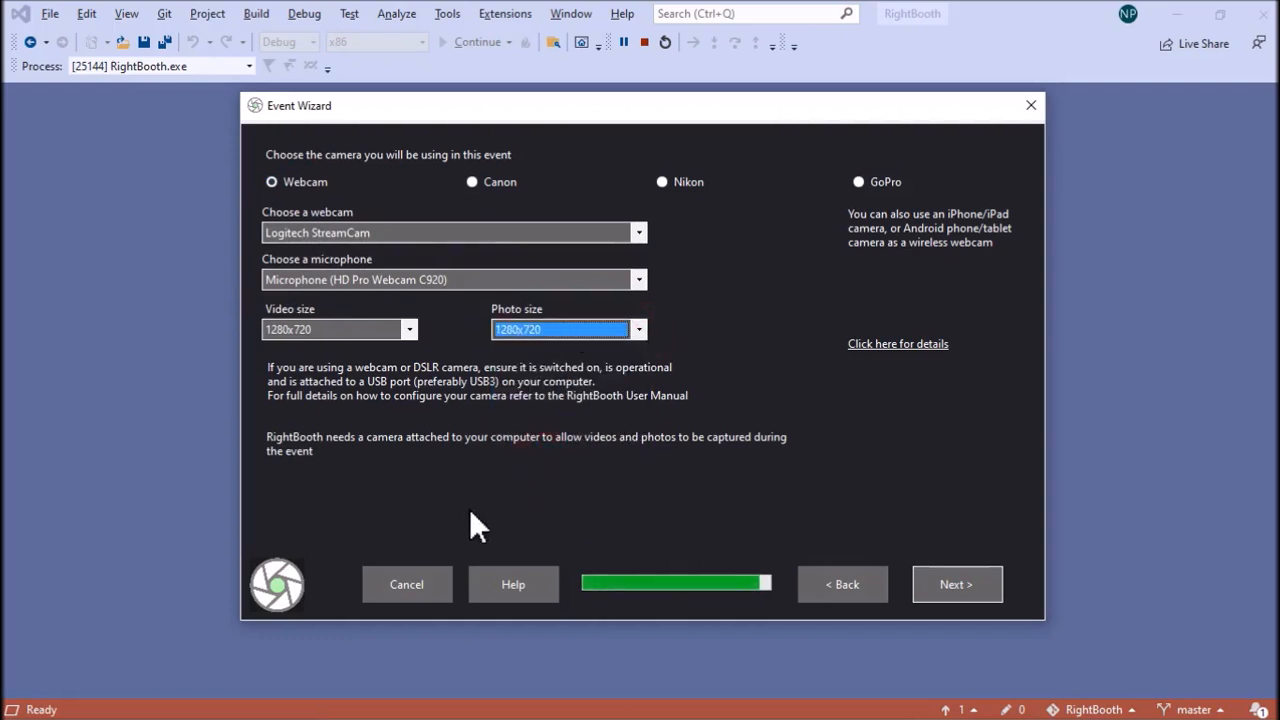
left_click(982, 592)
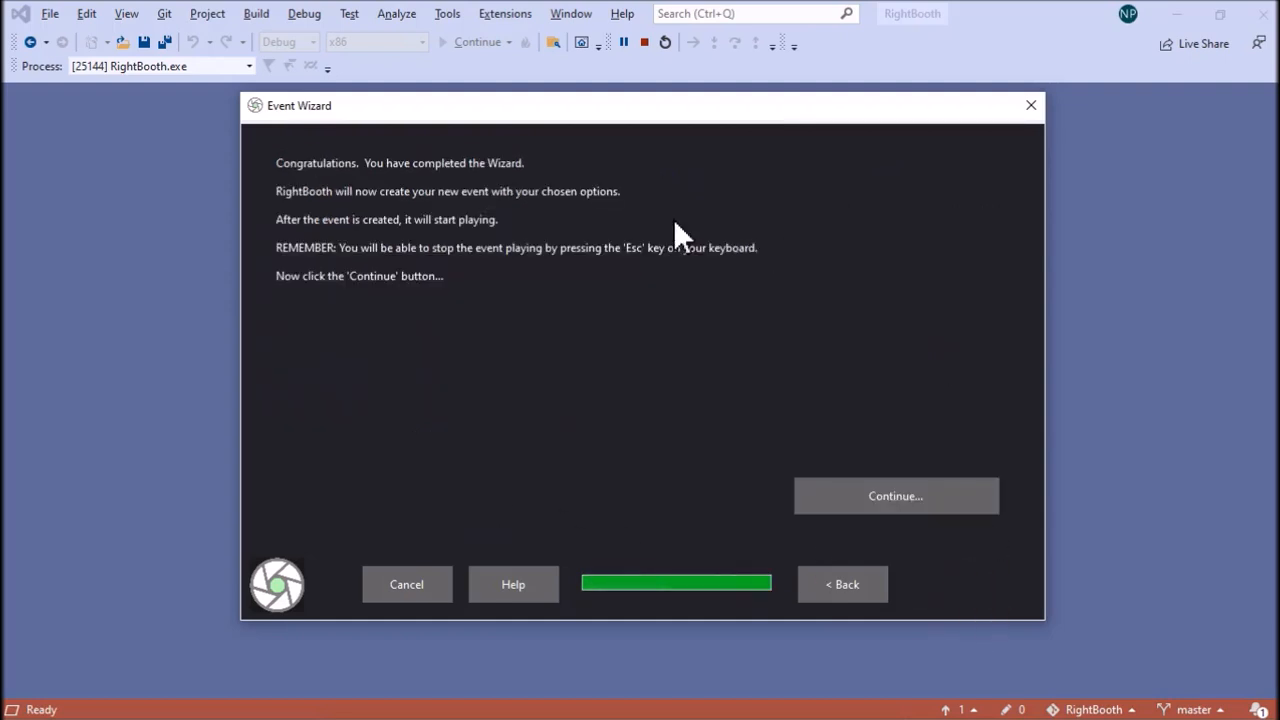
Create the event from the chosen options, start playing it, and stop playback at the start screen
left_click(921, 498)
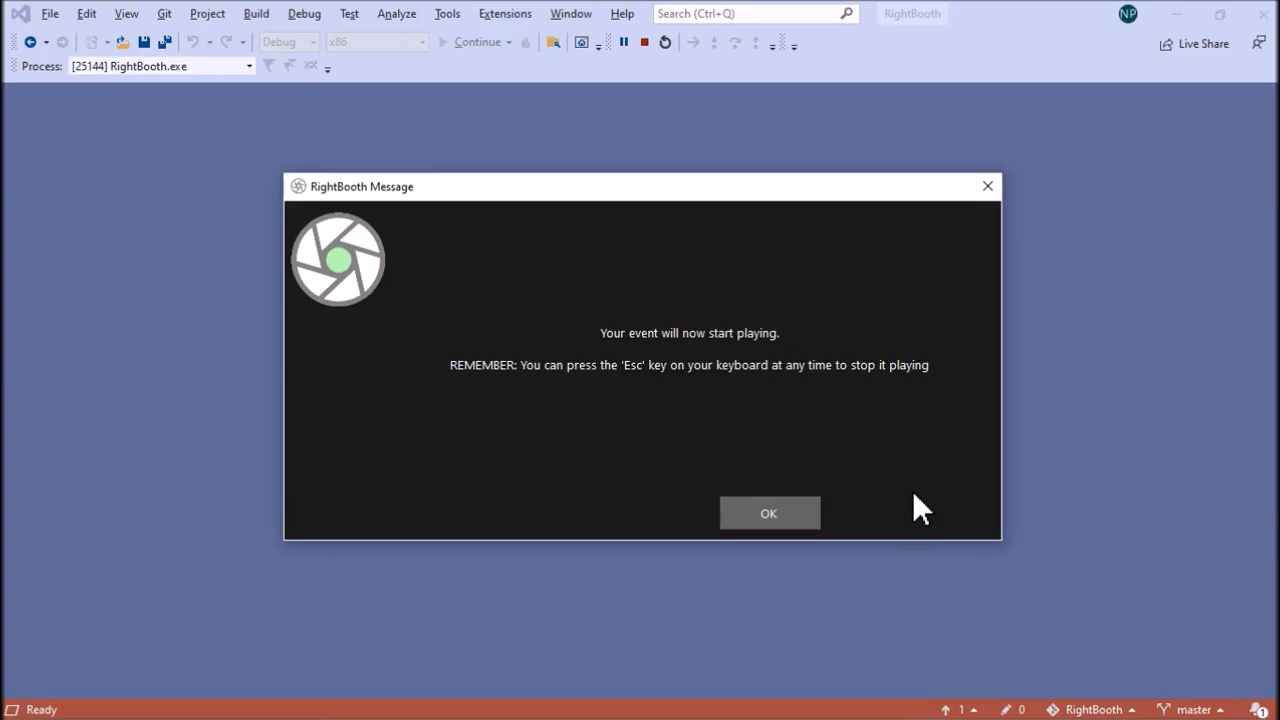
left_click(774, 512)
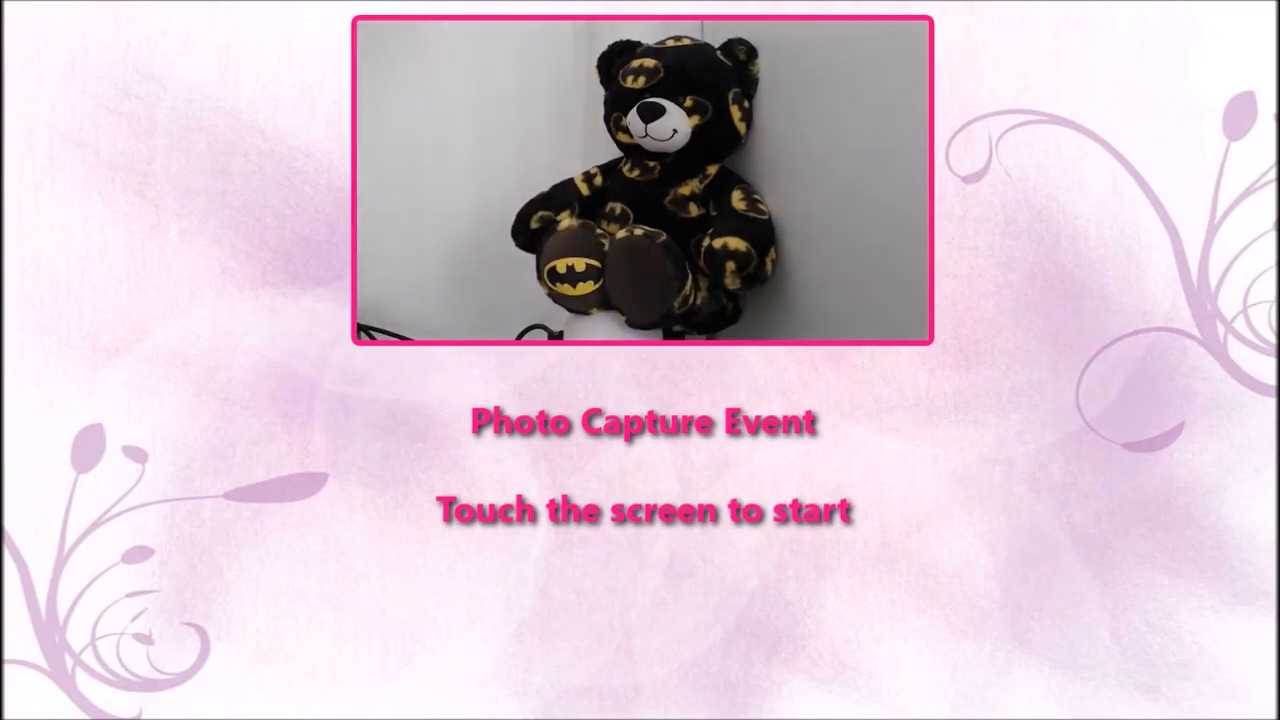
key("Escape")
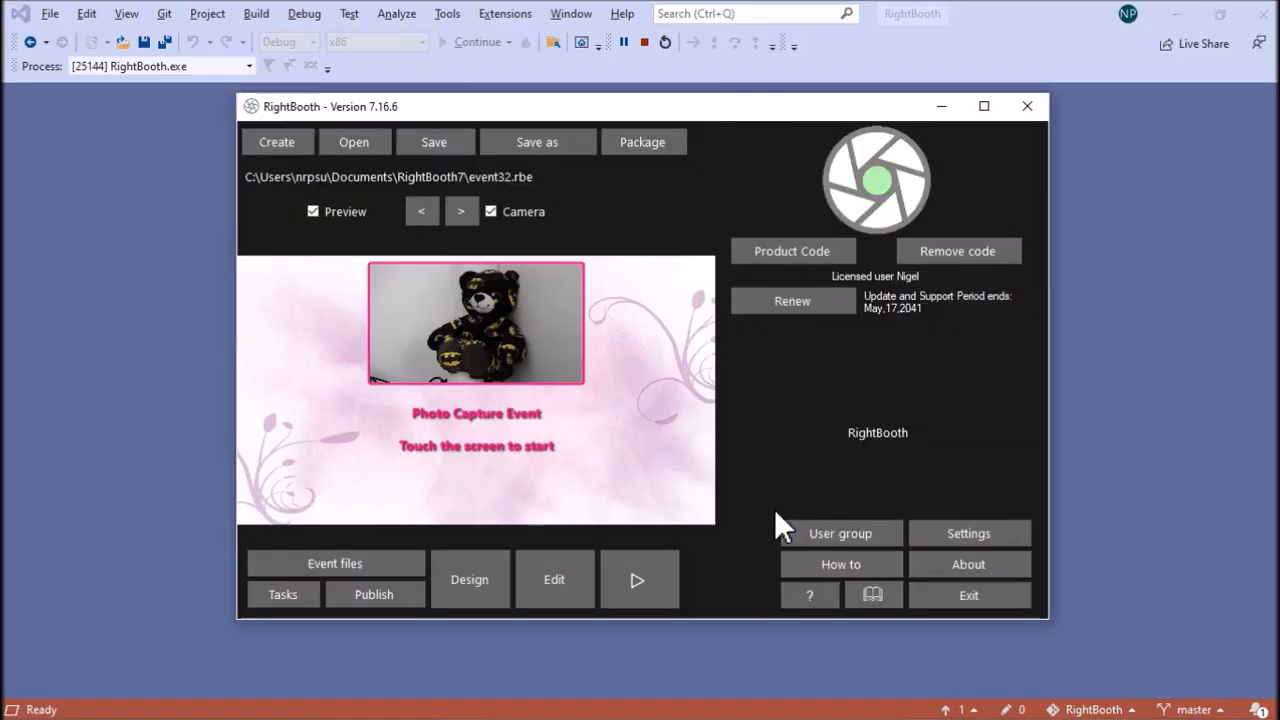
Open the new event in the Screen Editor and move the editor window clear of the camera preview
left_click(563, 571)
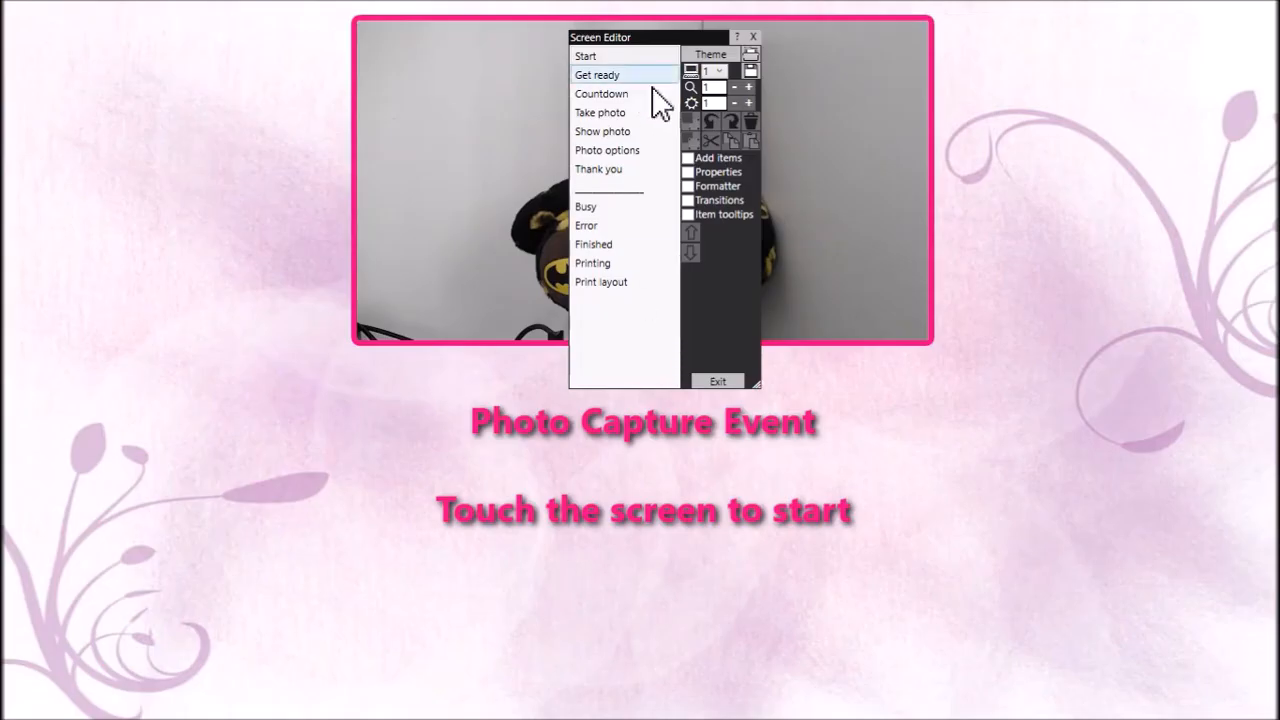
left_click_drag(698, 40, 221, 66)
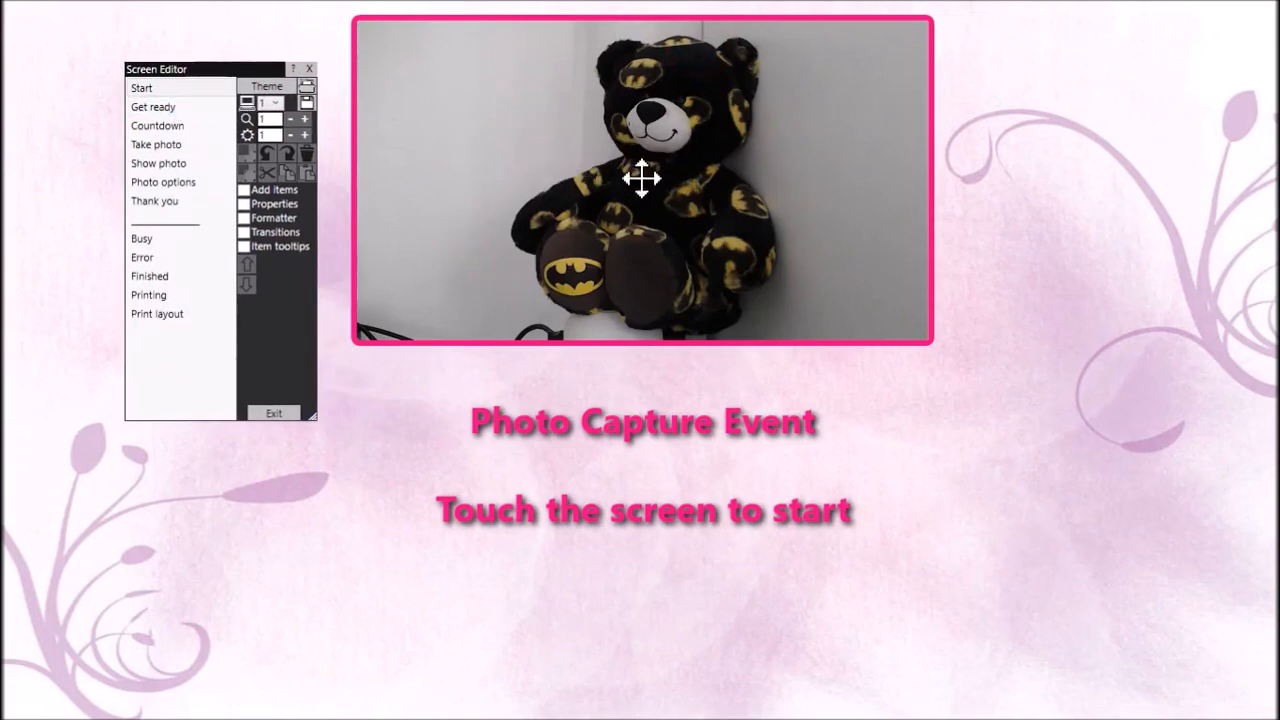
Review the event's screens from Get ready through Thank you, and return to the Start screen
left_click(181, 106)
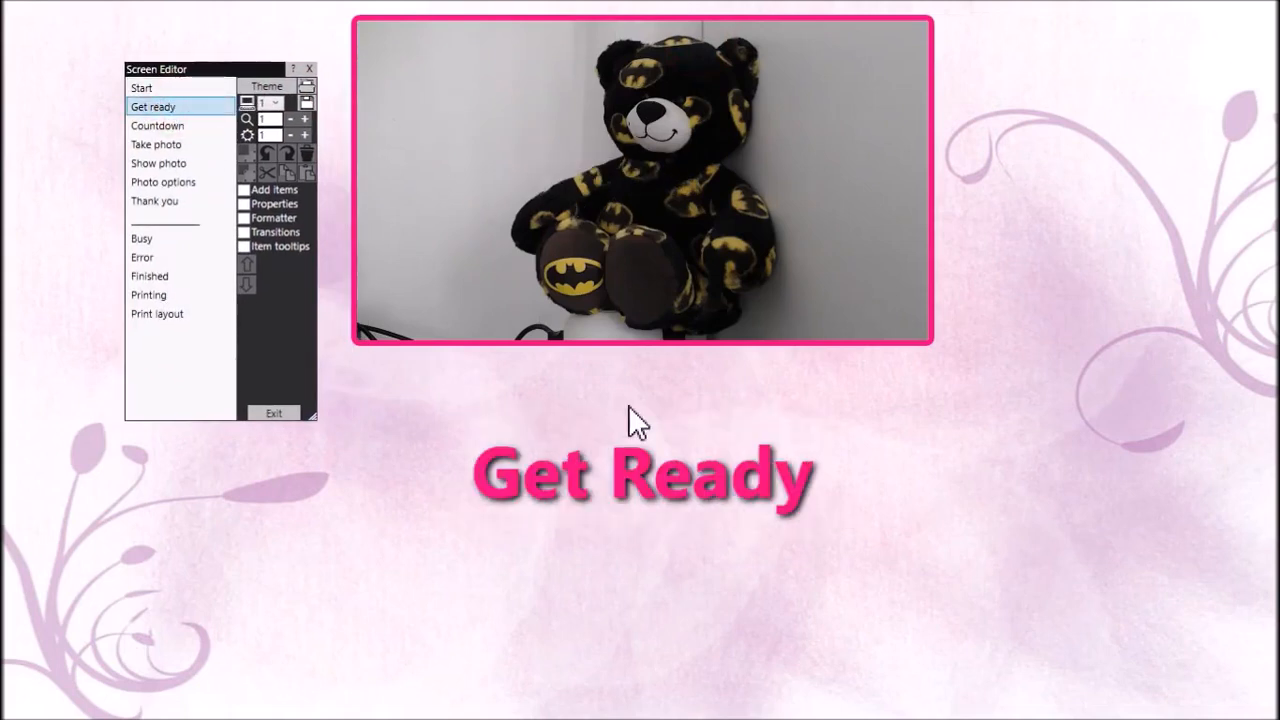
left_click(187, 123)
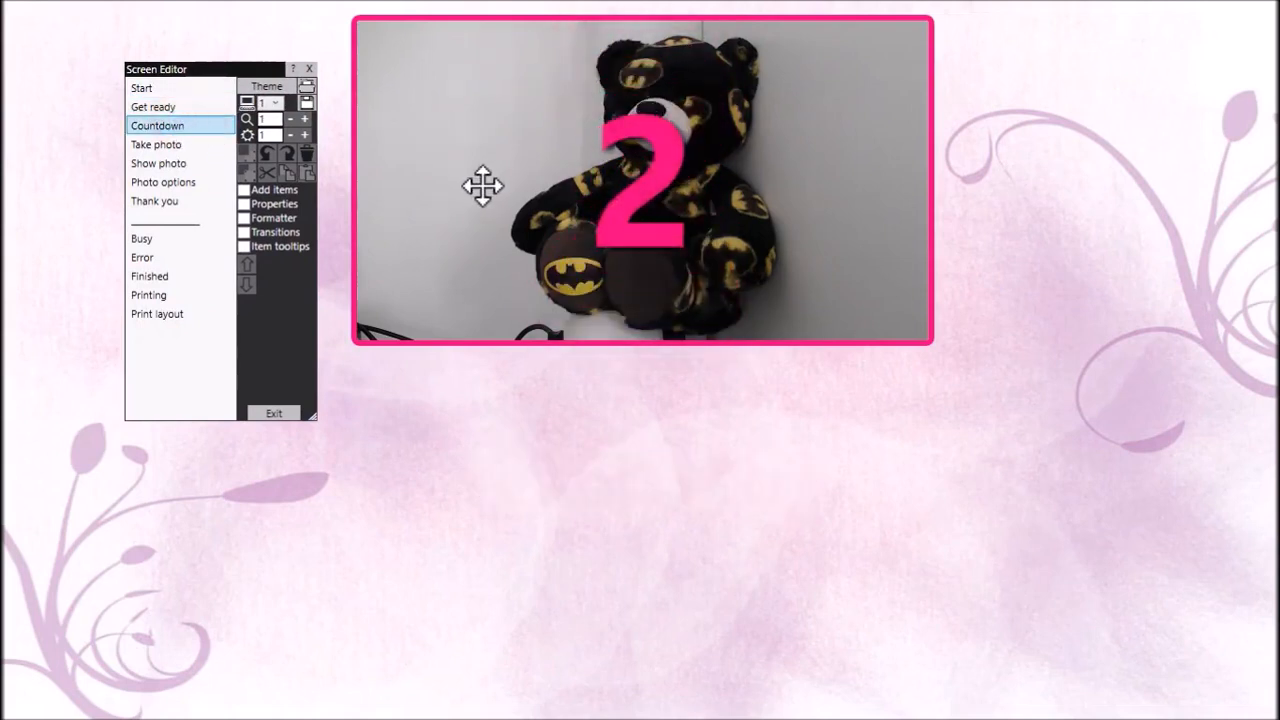
left_click(212, 146)
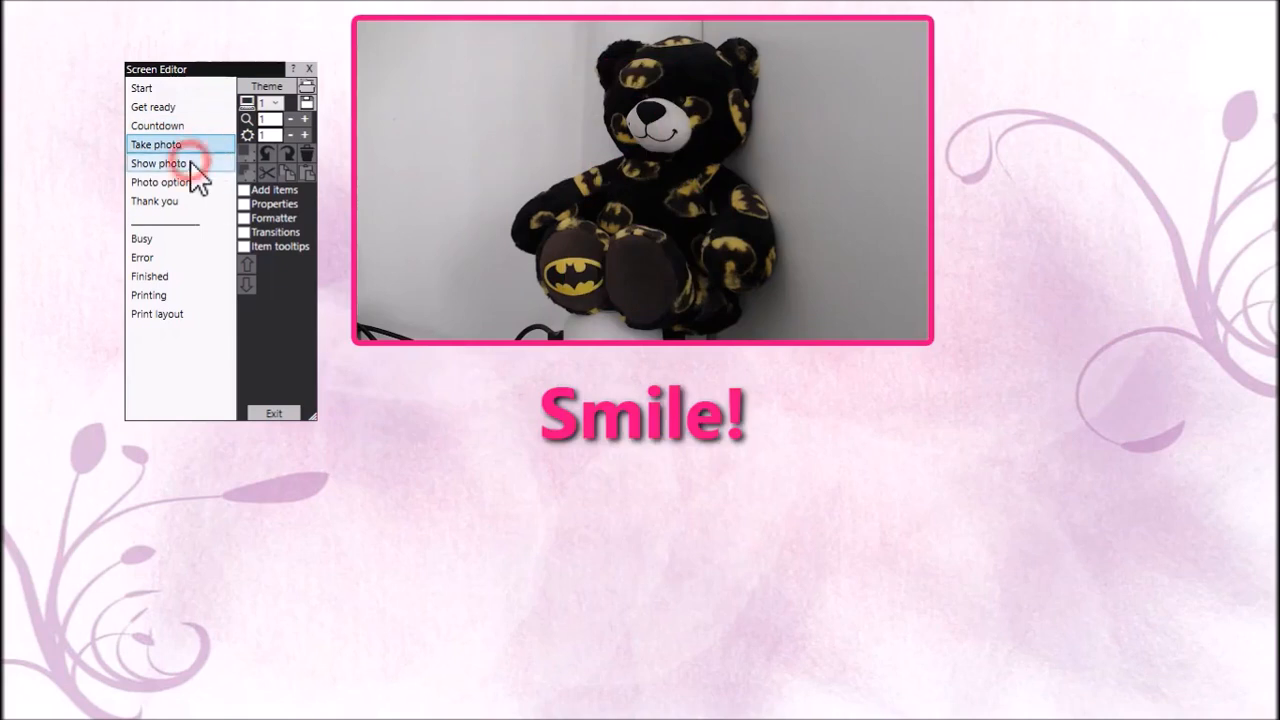
left_click(195, 164)
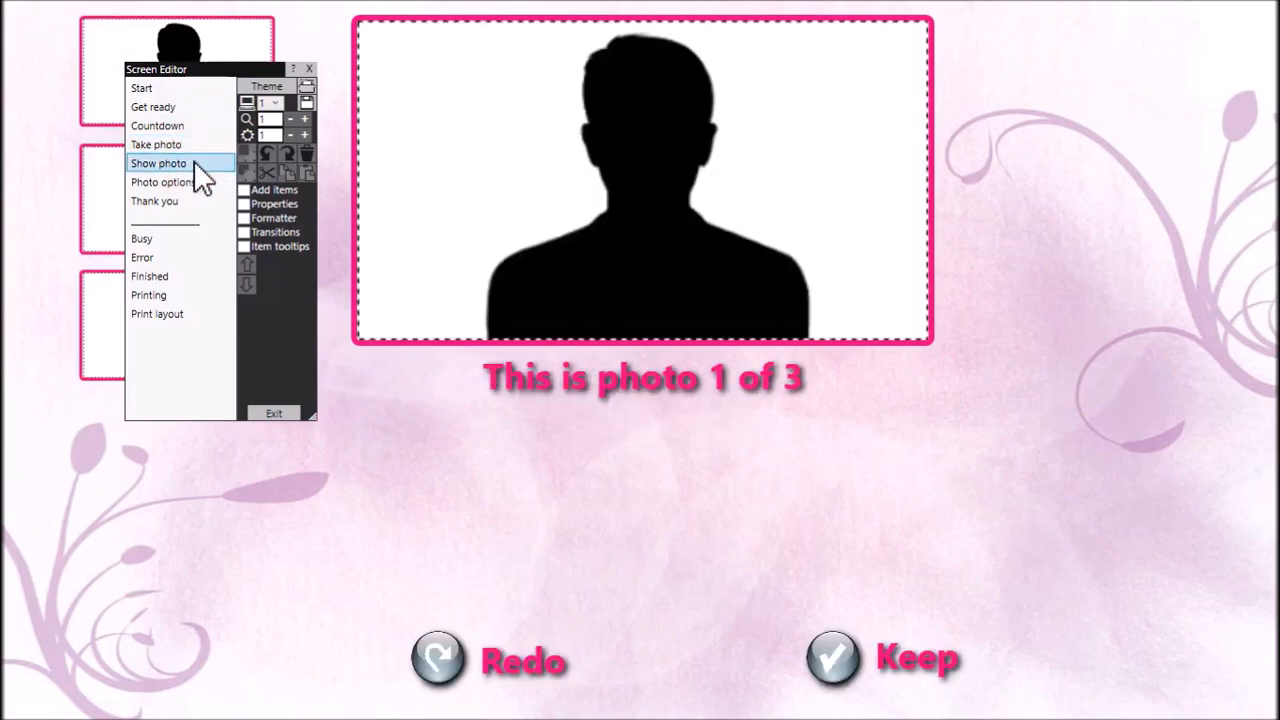
mouse_move(259, 68)
left_mouse_down()
mouse_move(430, 105)
mouse_move(254, 82)
left_mouse_up()
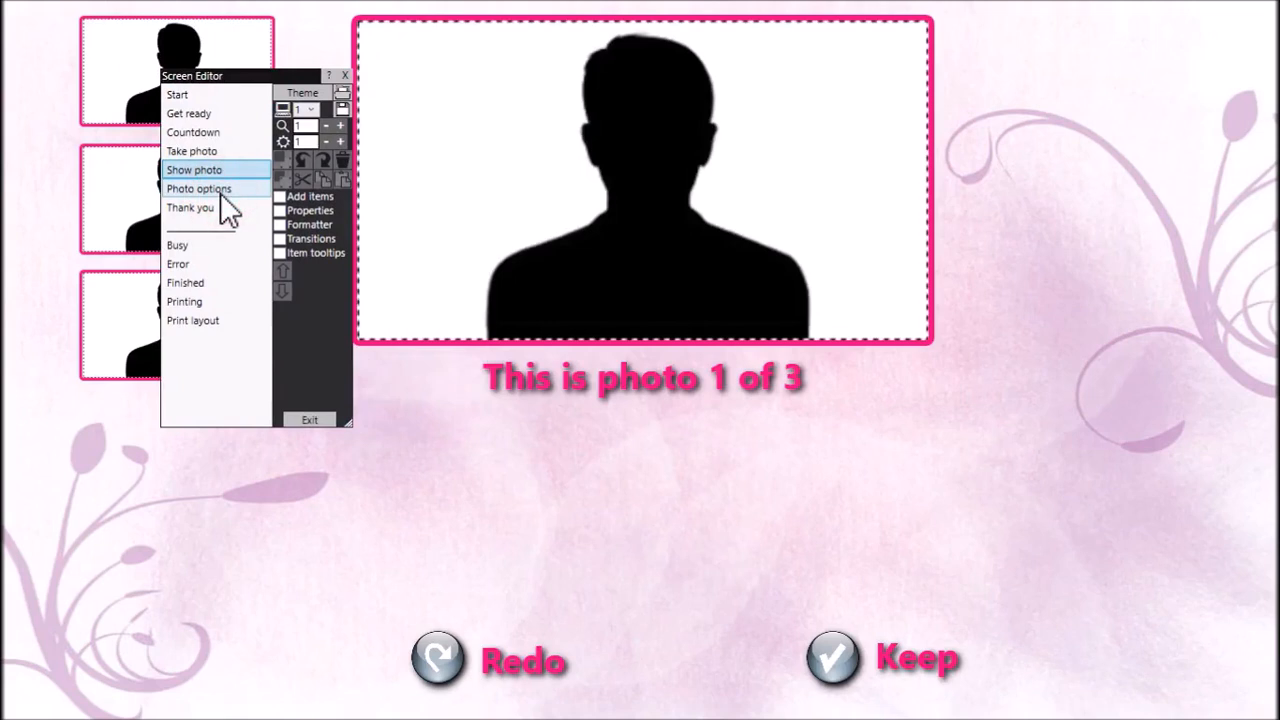
left_click(220, 190)
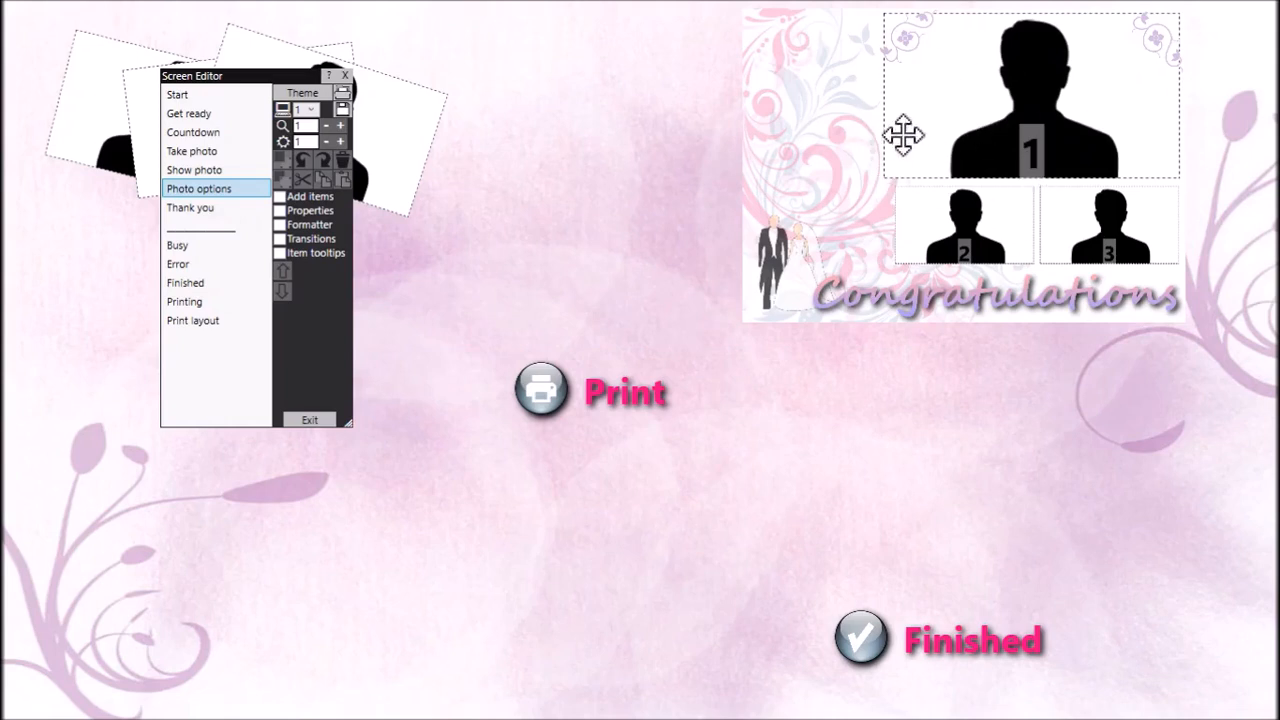
left_click(229, 207)
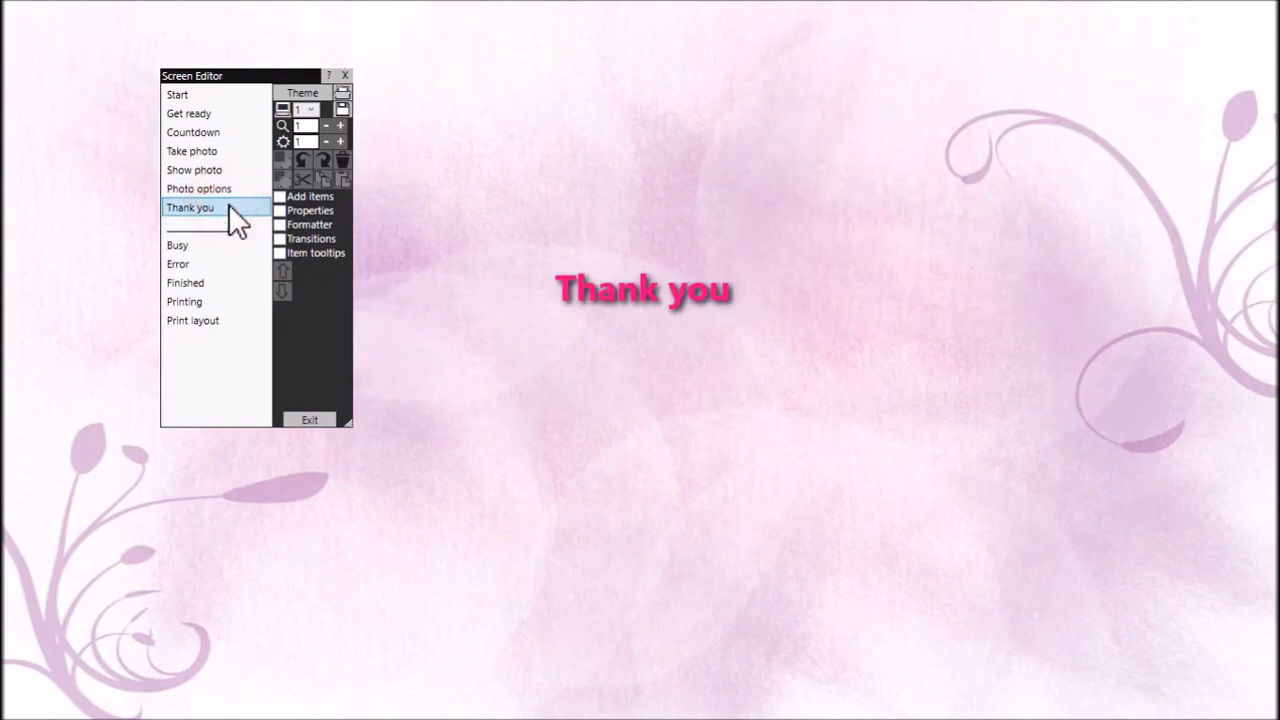
left_click(228, 93)
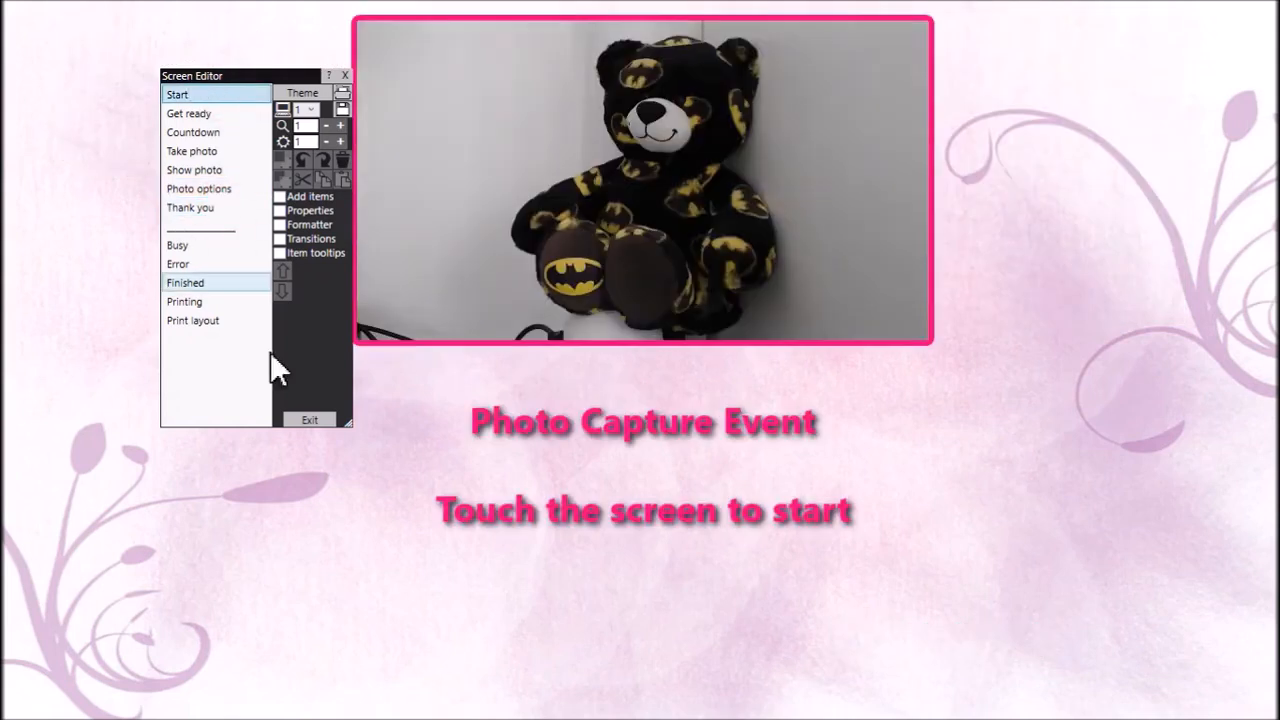
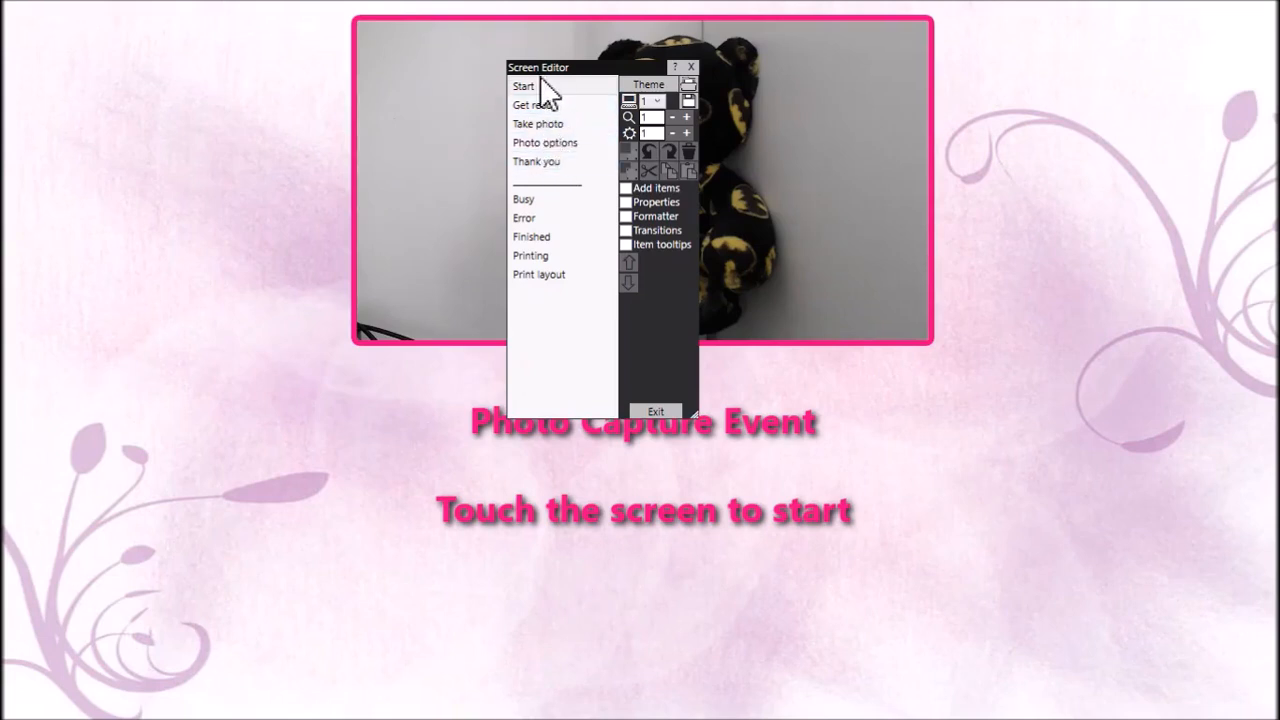
Exit and reopen the Screen Editor, show the event's print layout, and move the editor window clear of the photos
left_click(661, 410)
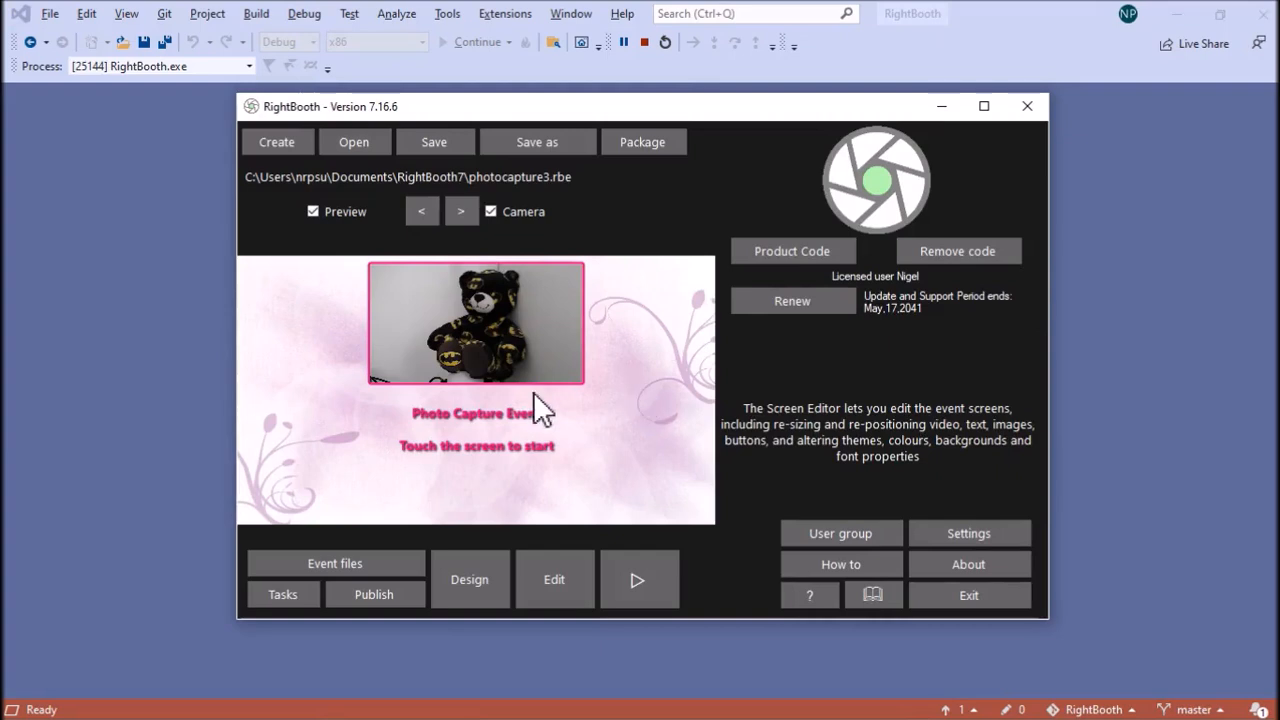
left_click(556, 575)
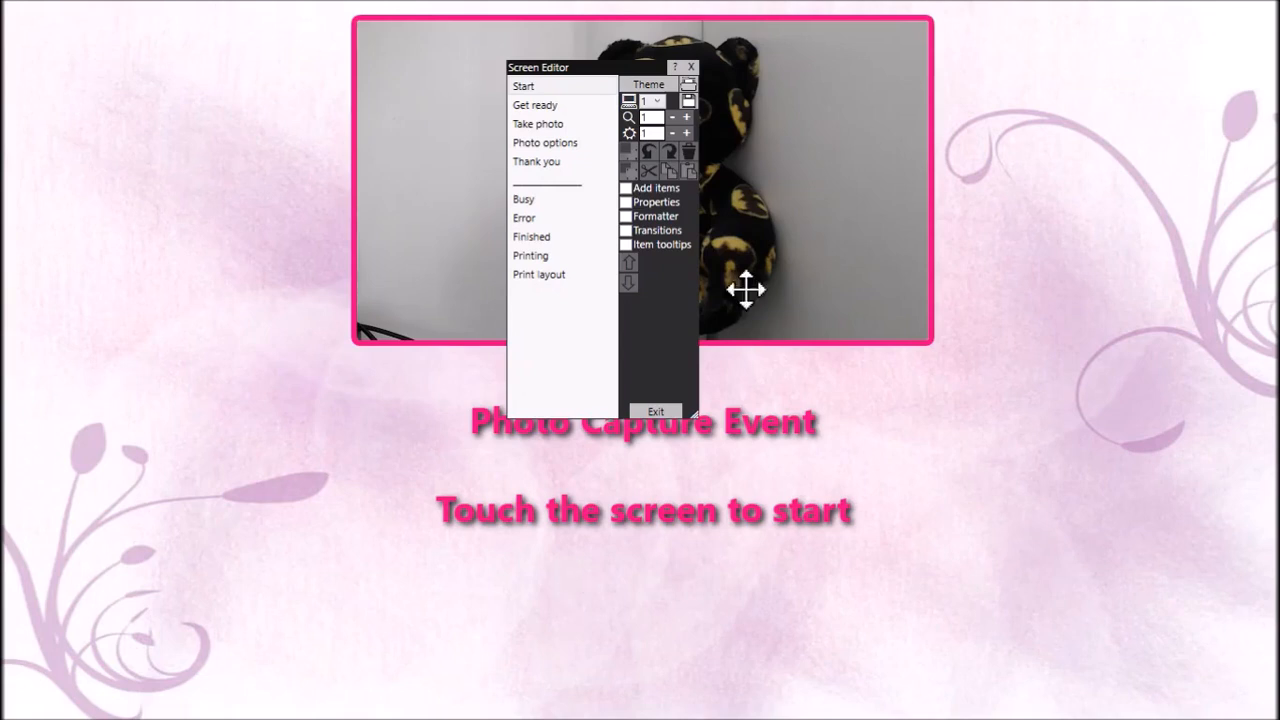
left_click(555, 273)
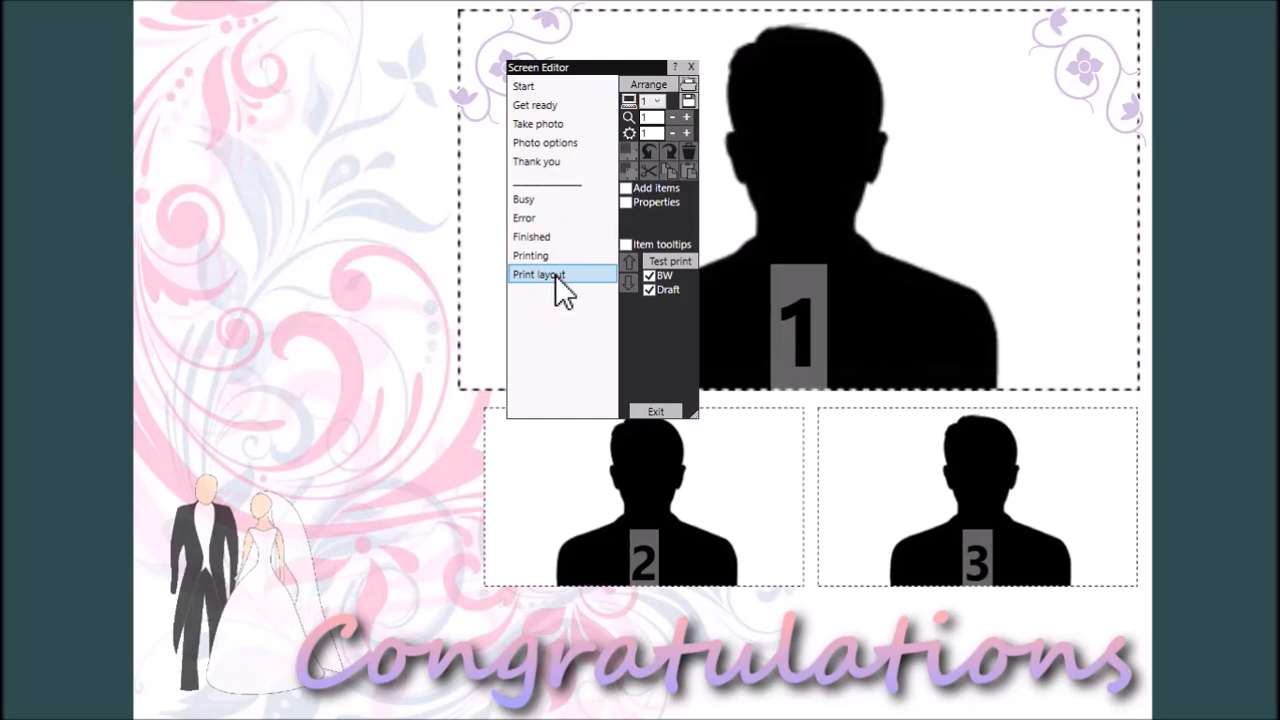
left_click_drag(614, 66, 114, 62)
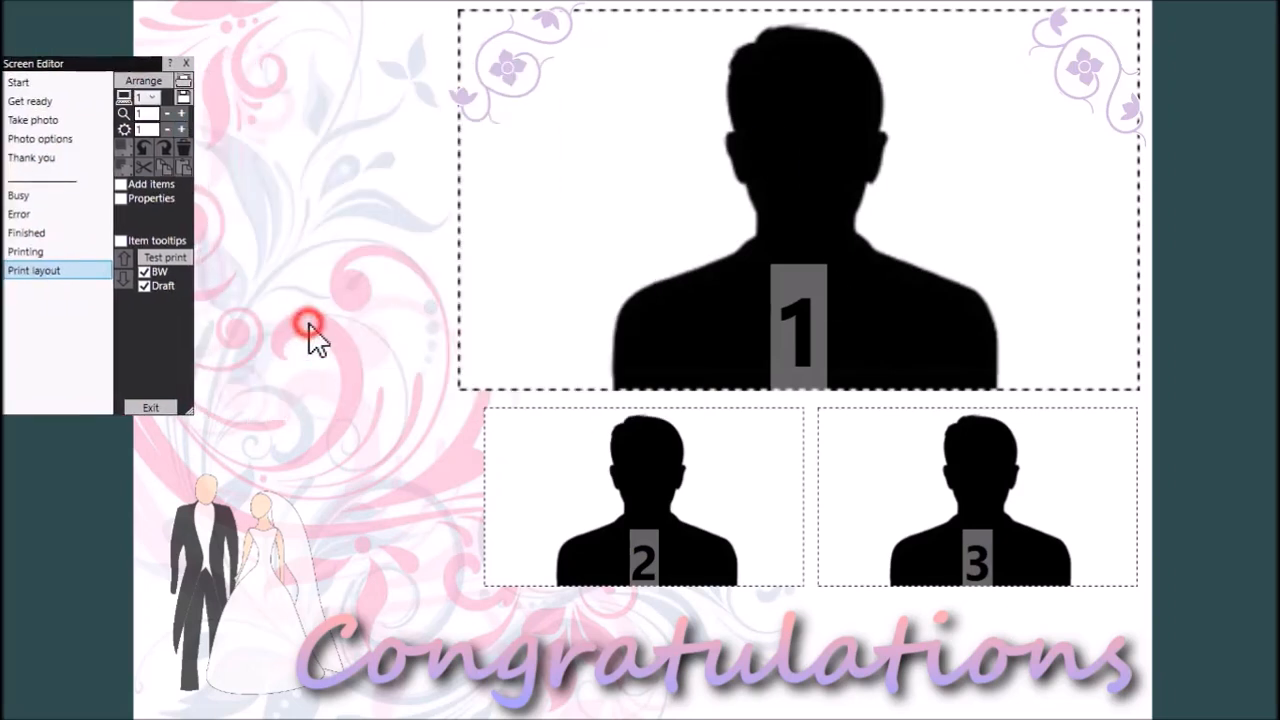
Reposition the Congratulations text along the bottom of the print layout and change it to "Congratulations !!"
left_click_drag(265, 586, 220, 528)
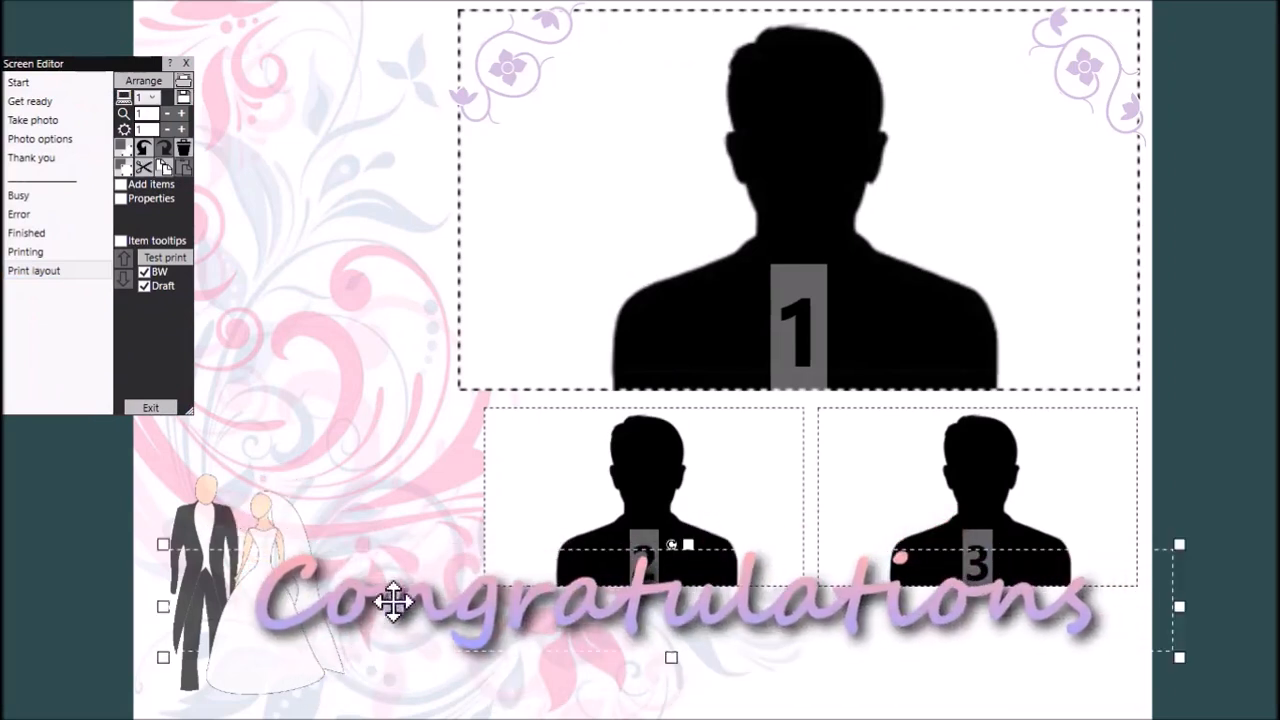
left_click_drag(392, 600, 394, 634)
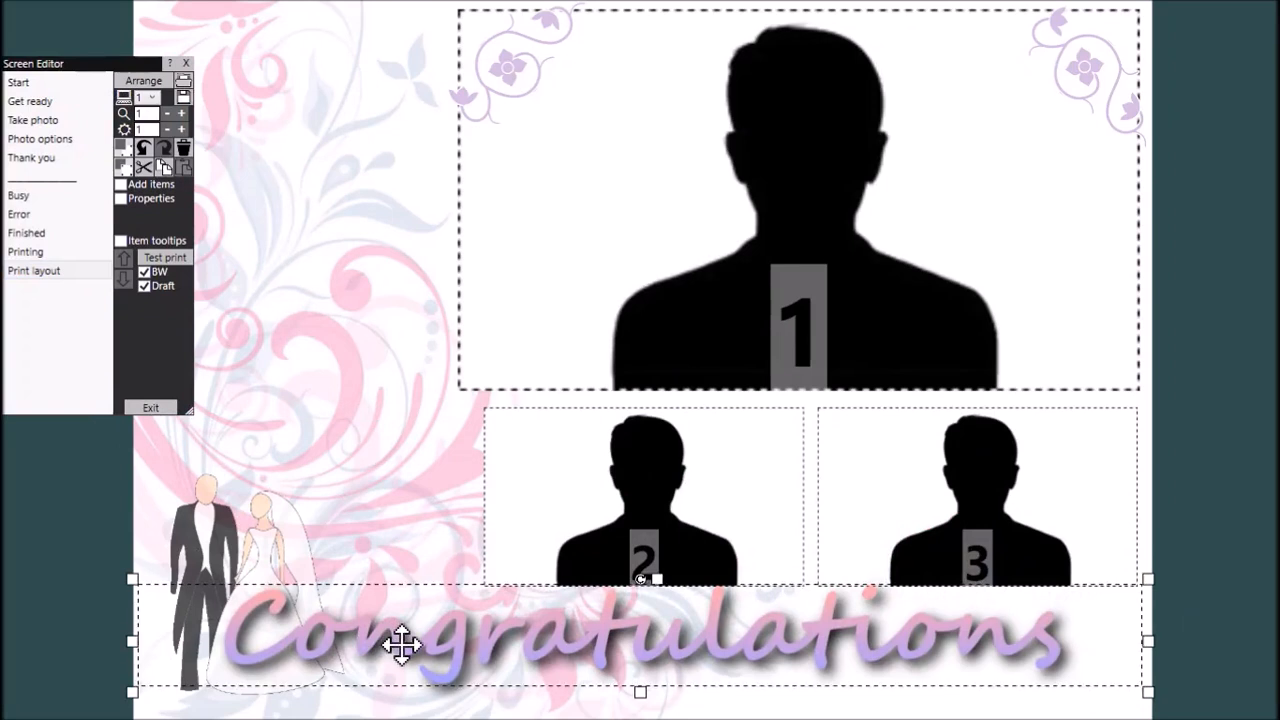
double_click(400, 645)
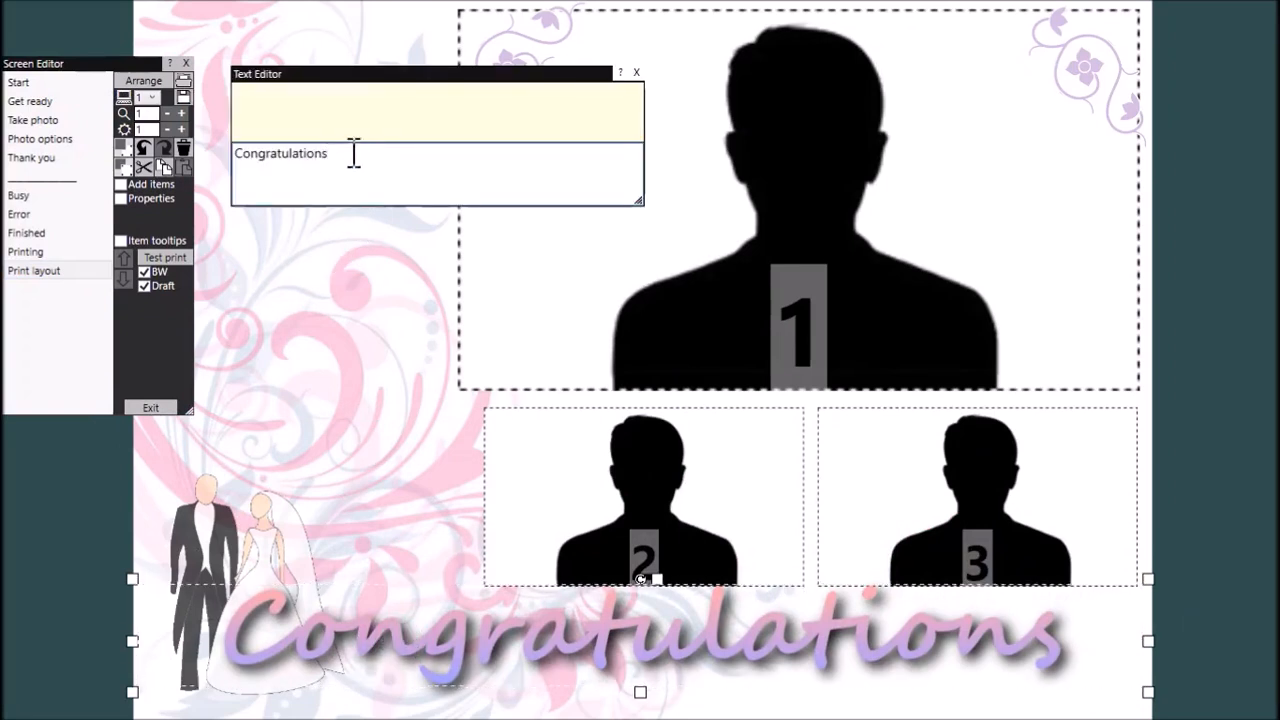
type("!!")
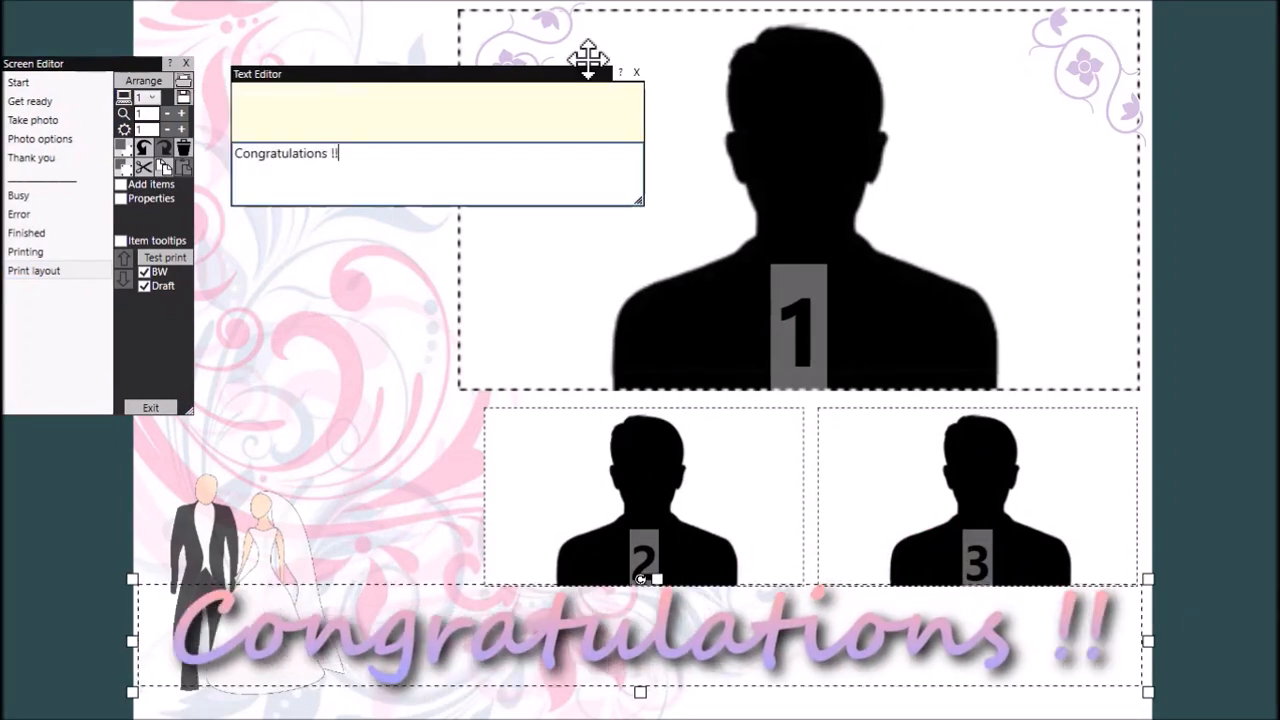
left_click(399, 272)
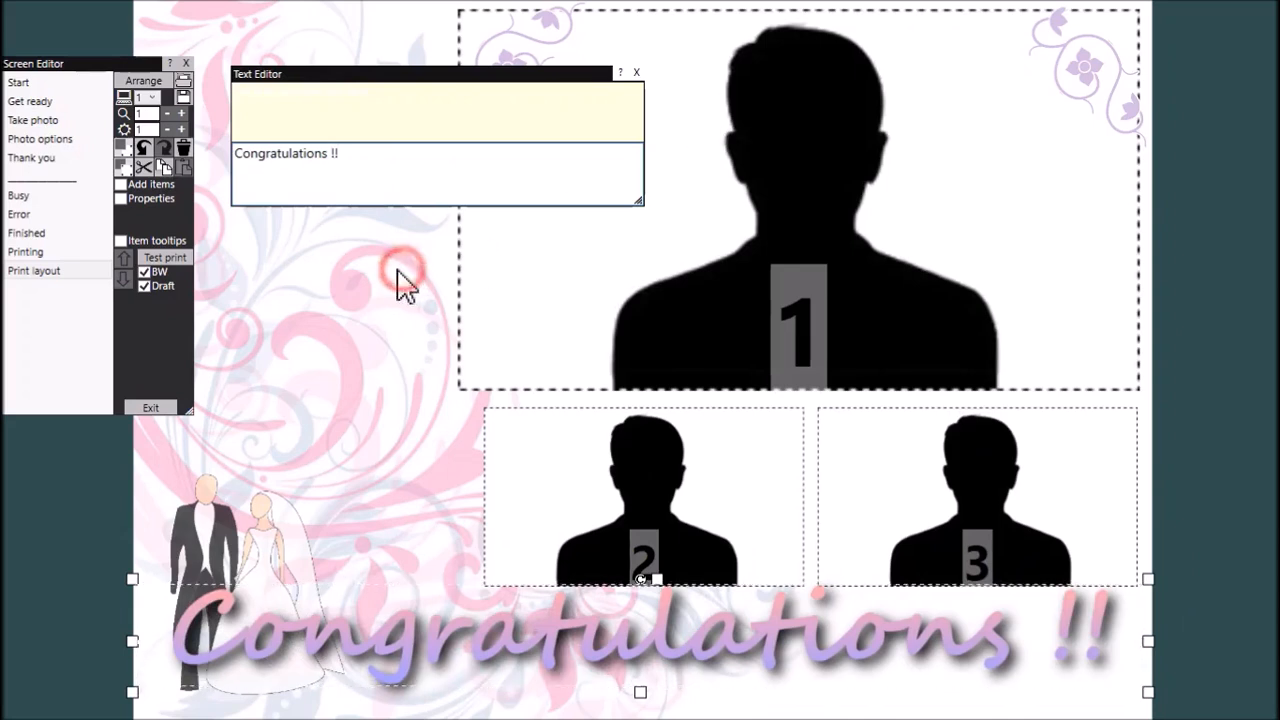
Shift photo placeholders 1, 2 and 3 to the left within the print layout
left_click_drag(777, 111, 680, 103)
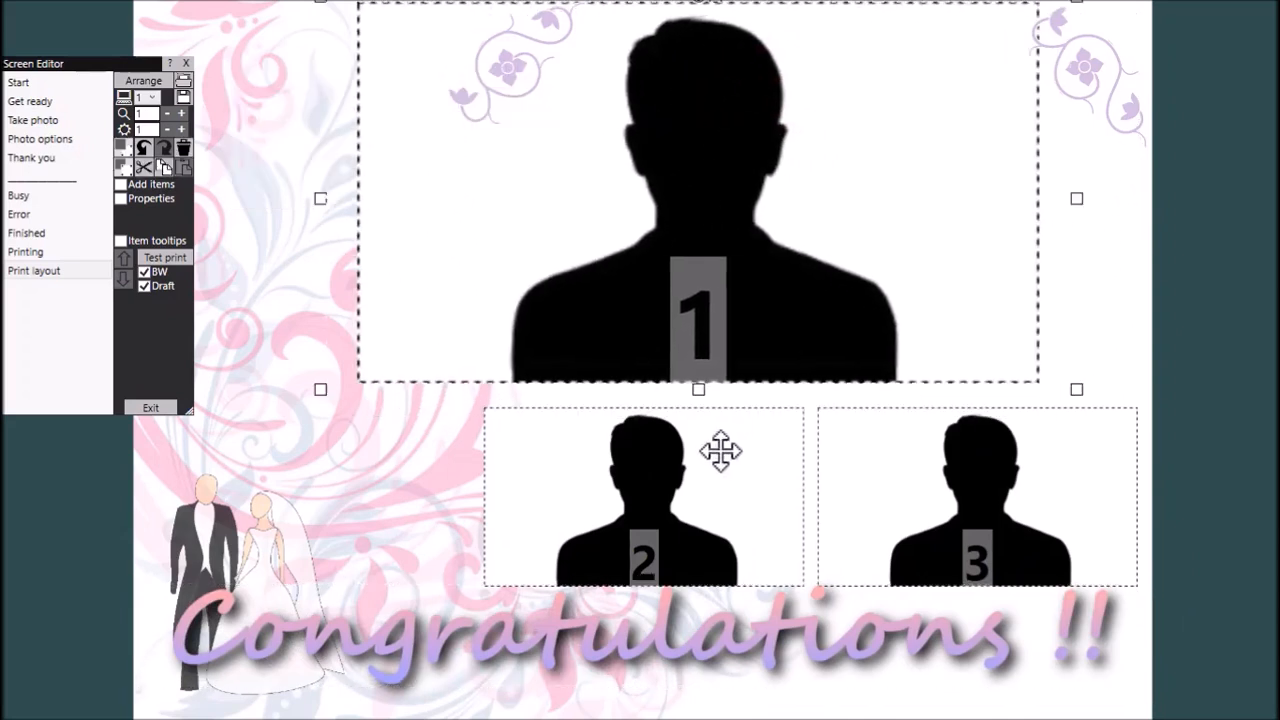
left_click_drag(720, 452, 656, 455)
left_click_drag(897, 494, 869, 492)
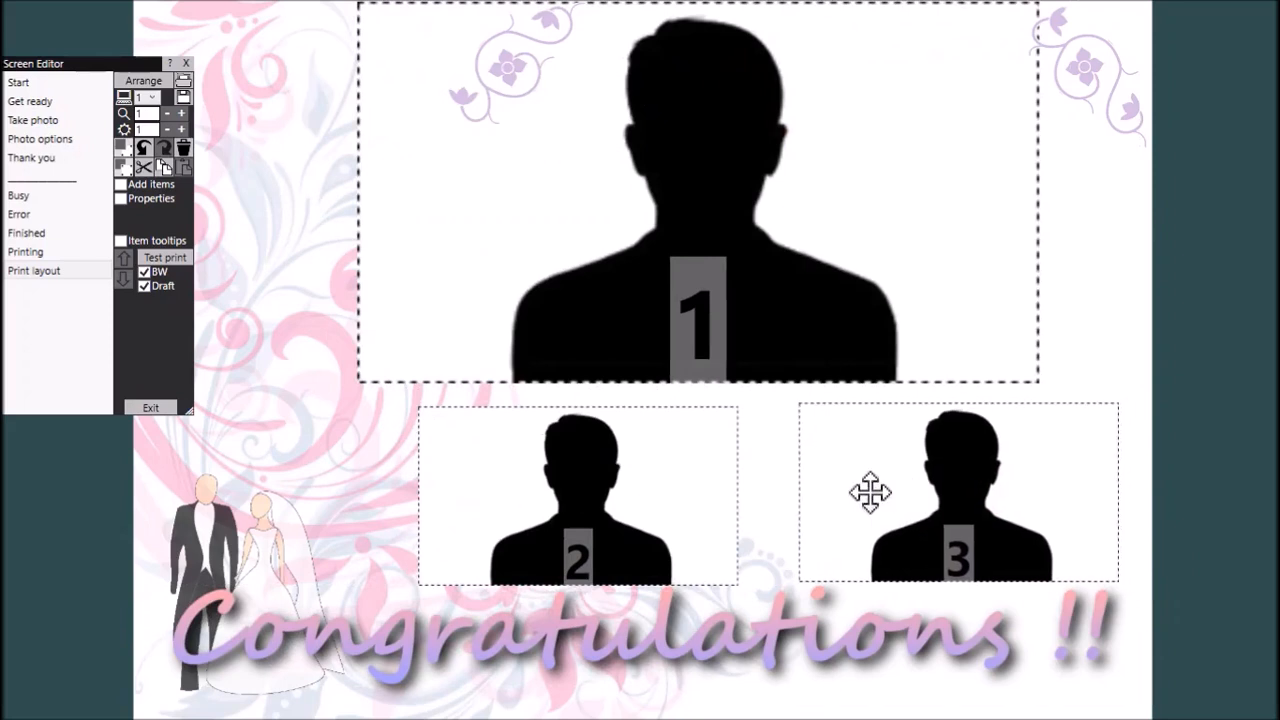
left_click_drag(680, 491, 661, 491)
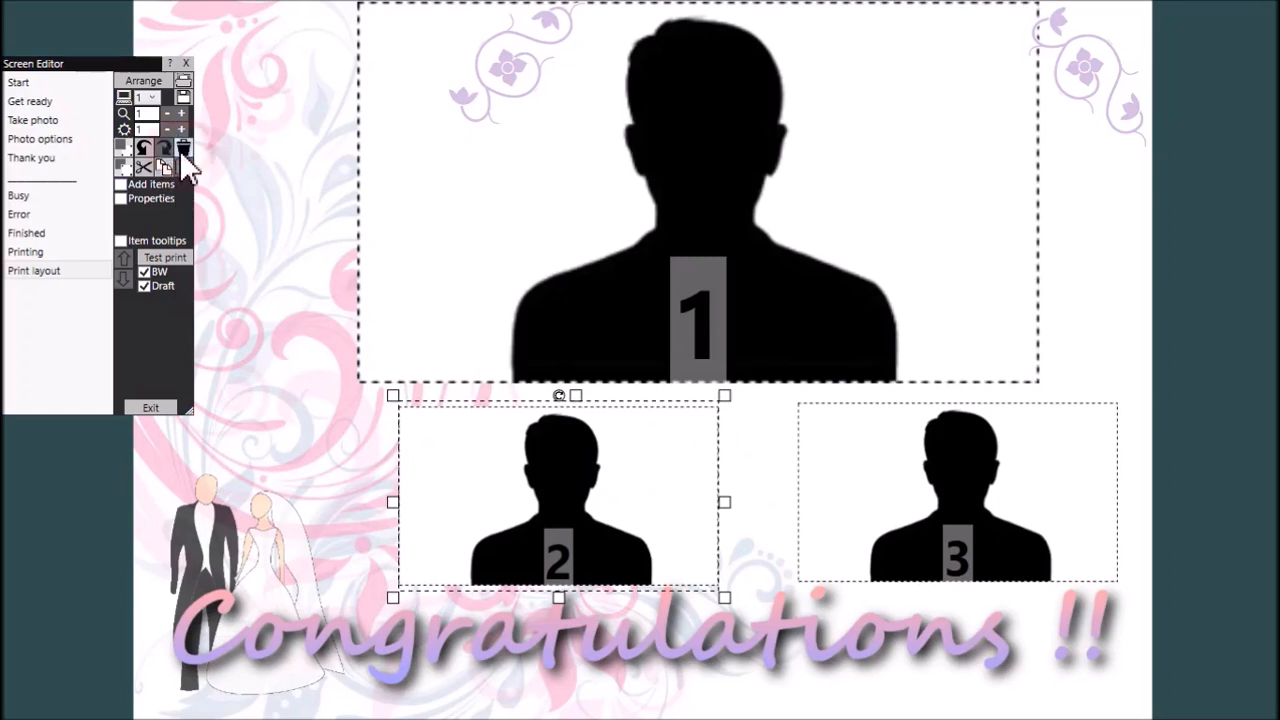
Delete photo placeholders 2 and 3 from the print layout
key("Delete")
left_click(938, 492)
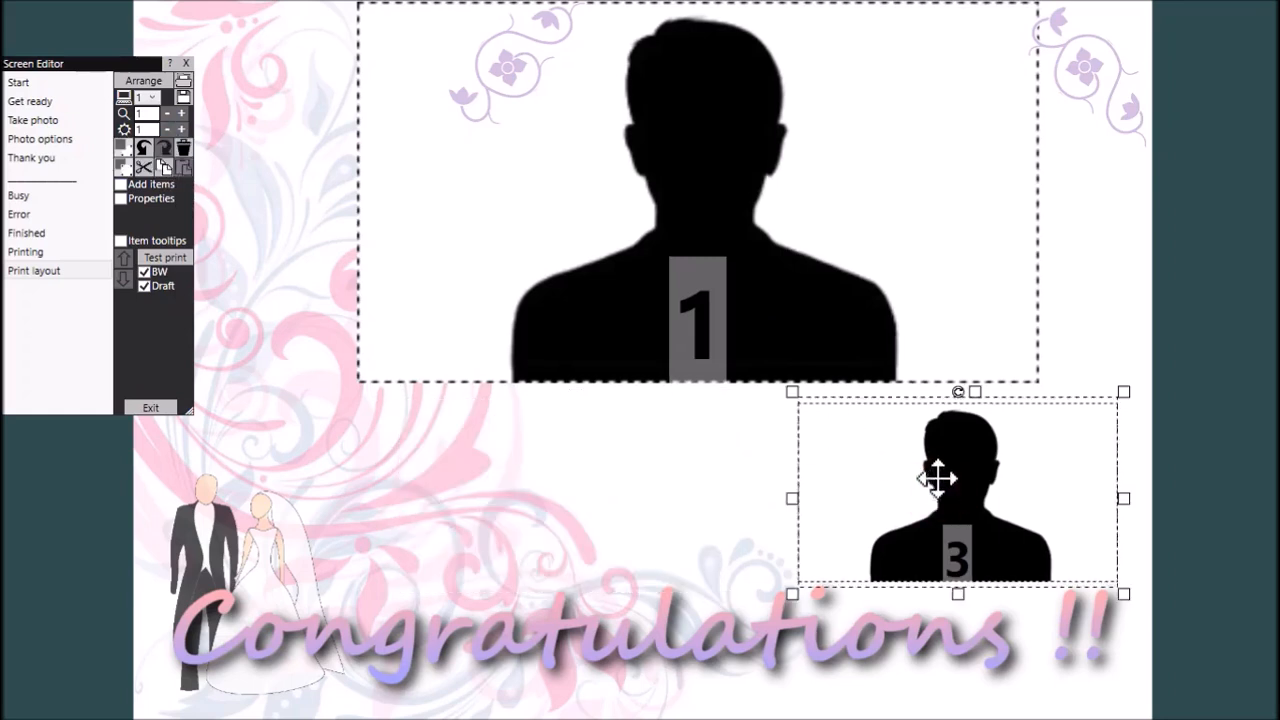
left_click(183, 147)
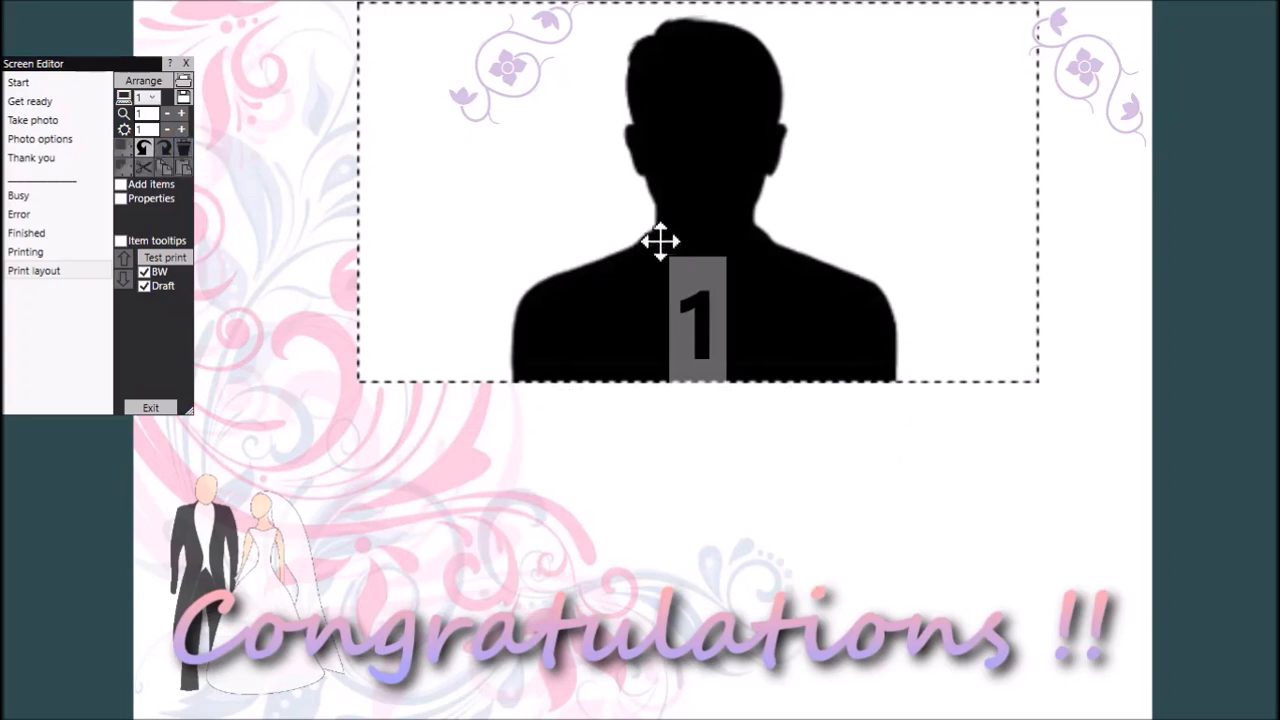
Enlarge photo placeholder 1 and position it to fill the print layout's space above the Congratulations text
left_click_drag(660, 243, 577, 266)
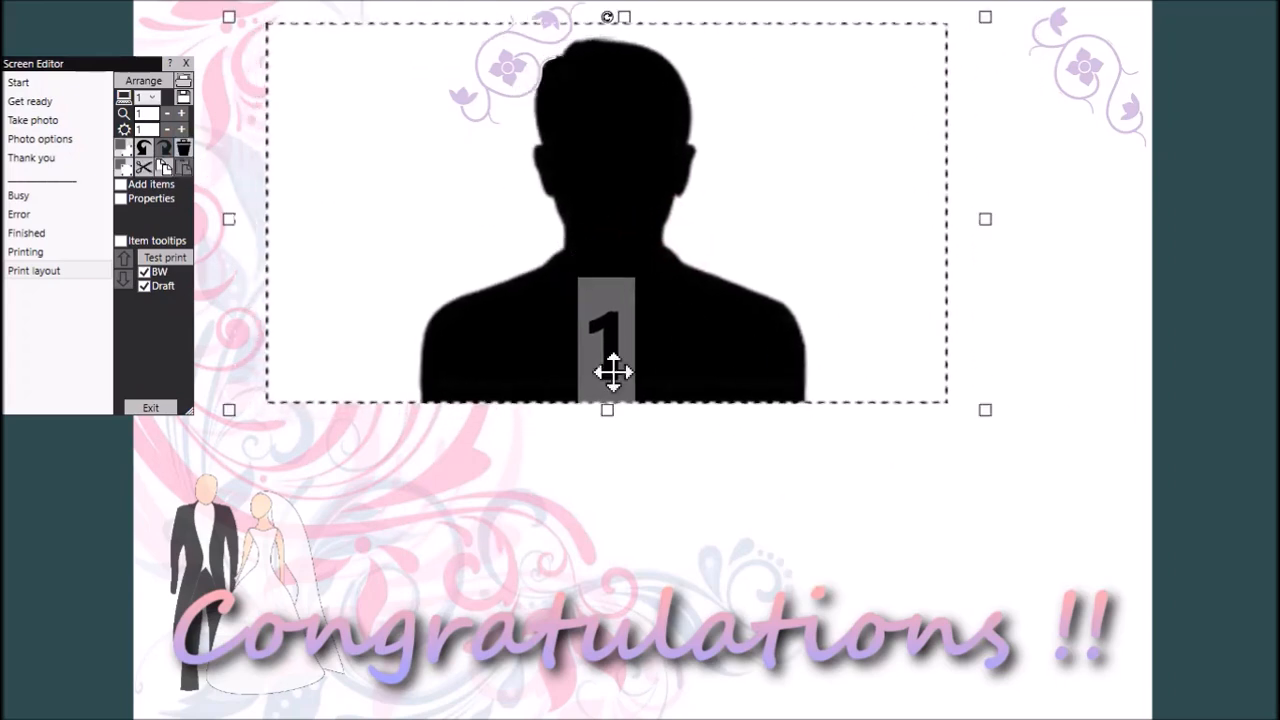
left_click_drag(606, 410, 600, 514)
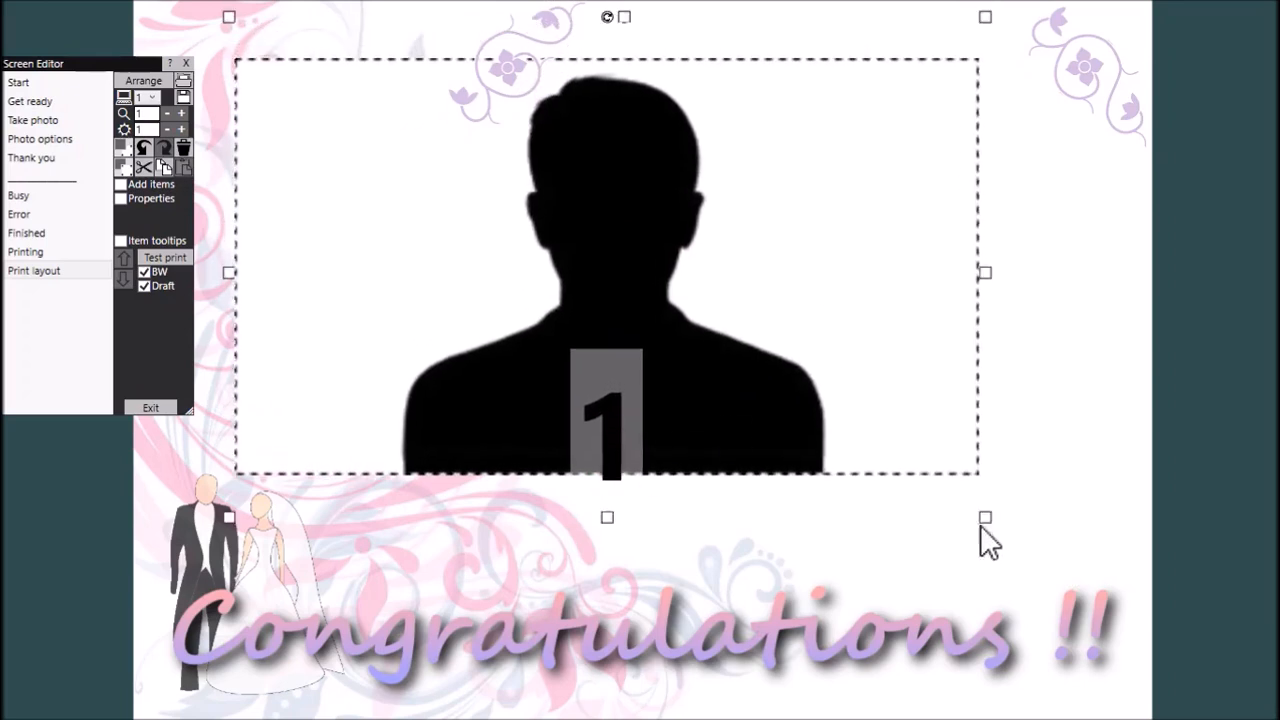
left_click_drag(982, 518, 1094, 554)
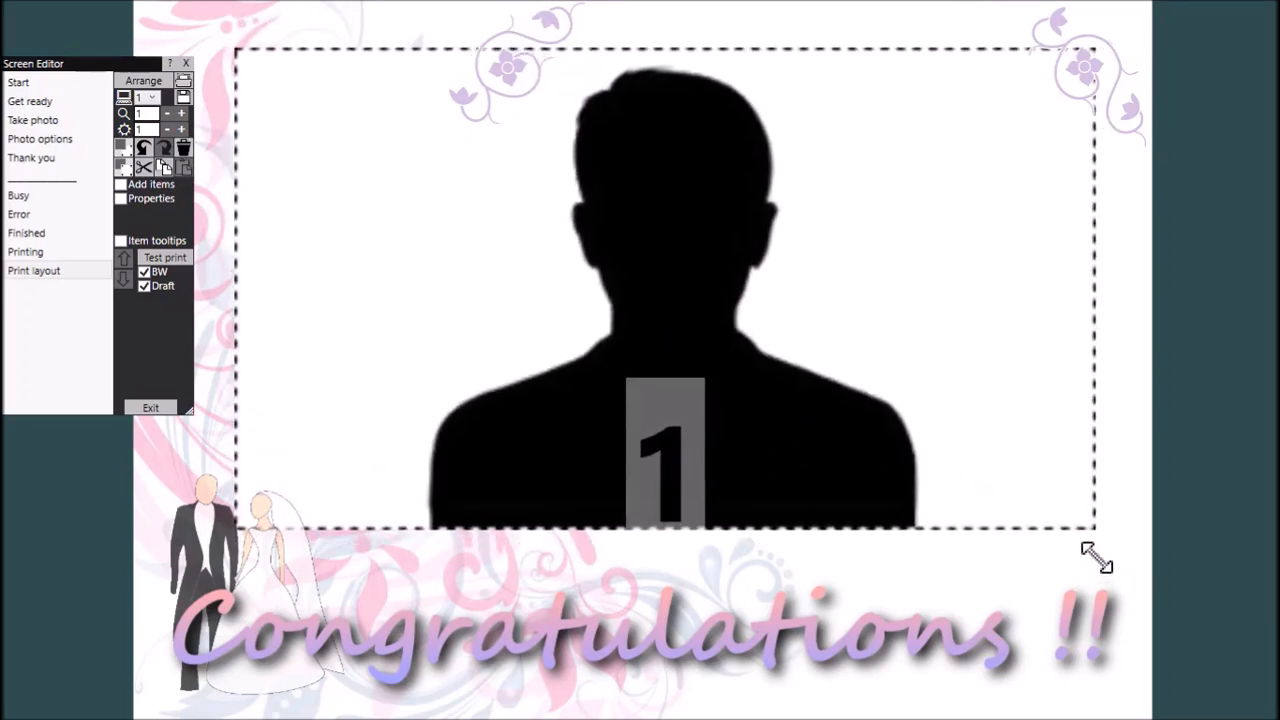
mouse_move(823, 352)
left_mouse_down()
mouse_move(863, 337)
mouse_move(850, 323)
mouse_move(843, 340)
left_mouse_up()
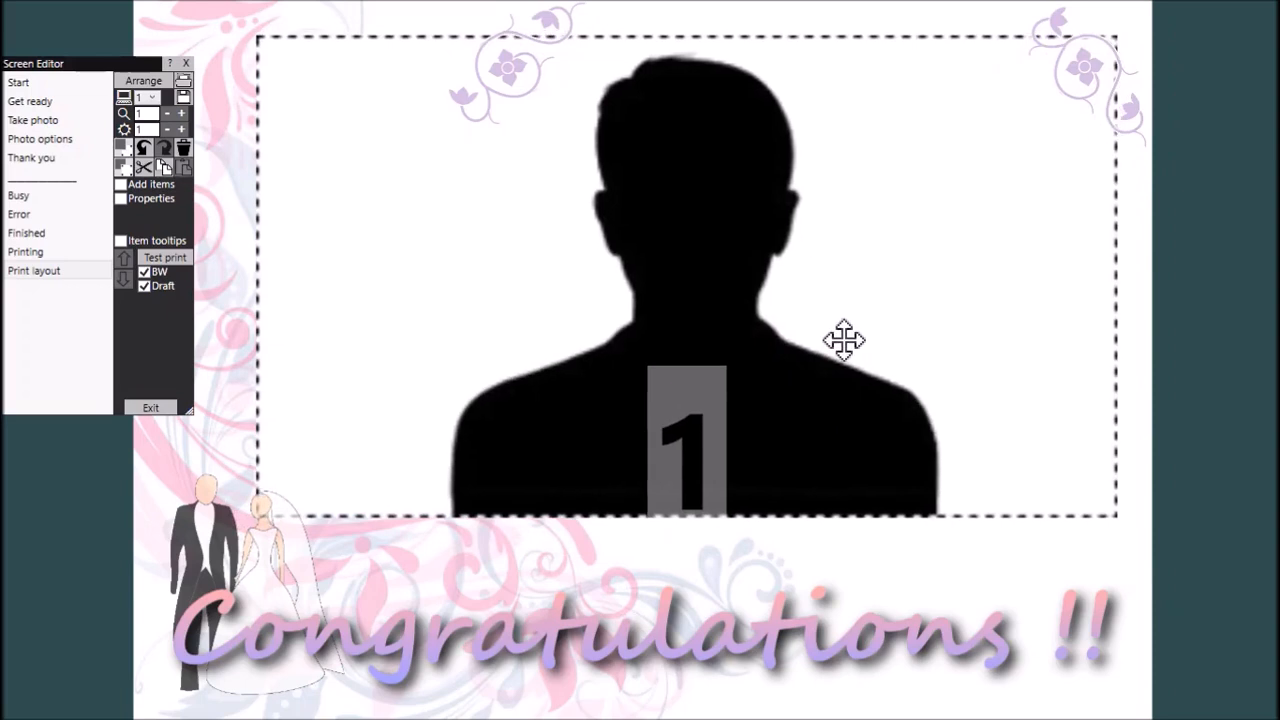
Place the two floral ornaments inside the upper corners of photo placeholder 1
left_click_drag(1079, 75, 1043, 51)
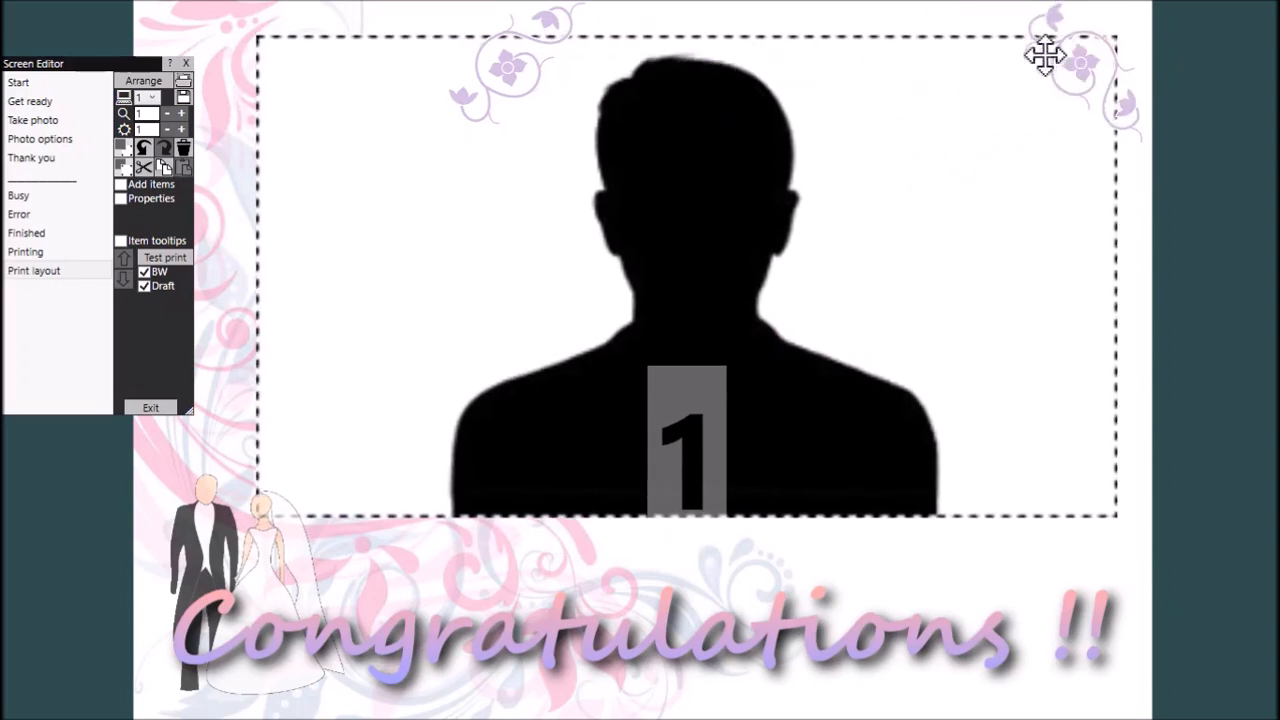
left_click_drag(517, 70, 430, 75)
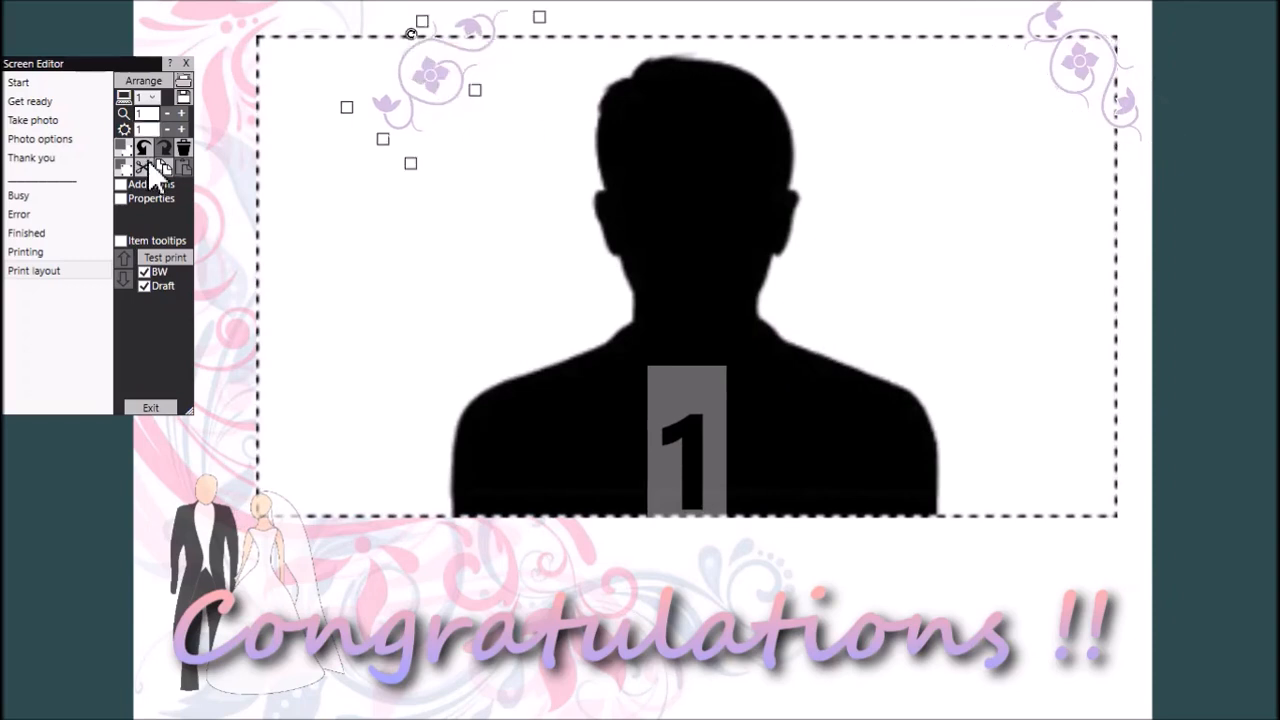
left_click(146, 186)
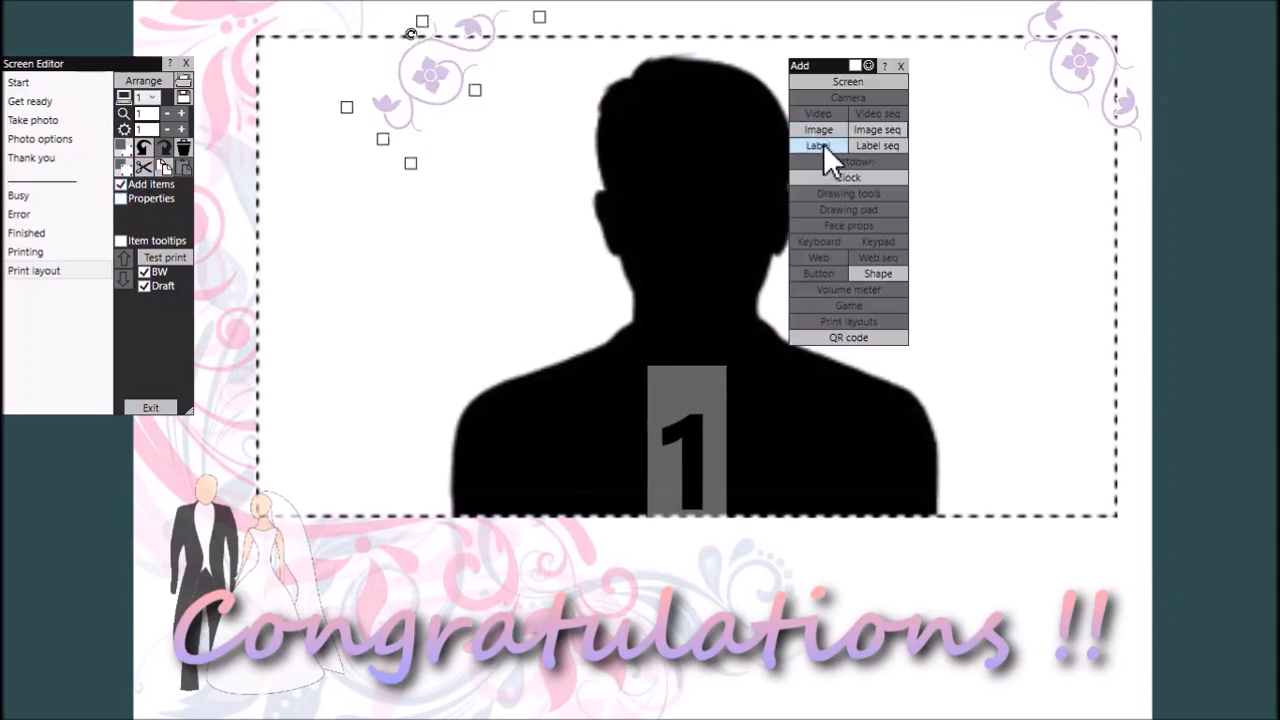
left_click(902, 66)
left_click_drag(443, 86, 320, 100)
left_click_drag(1080, 63, 1049, 100)
left_click(757, 158)
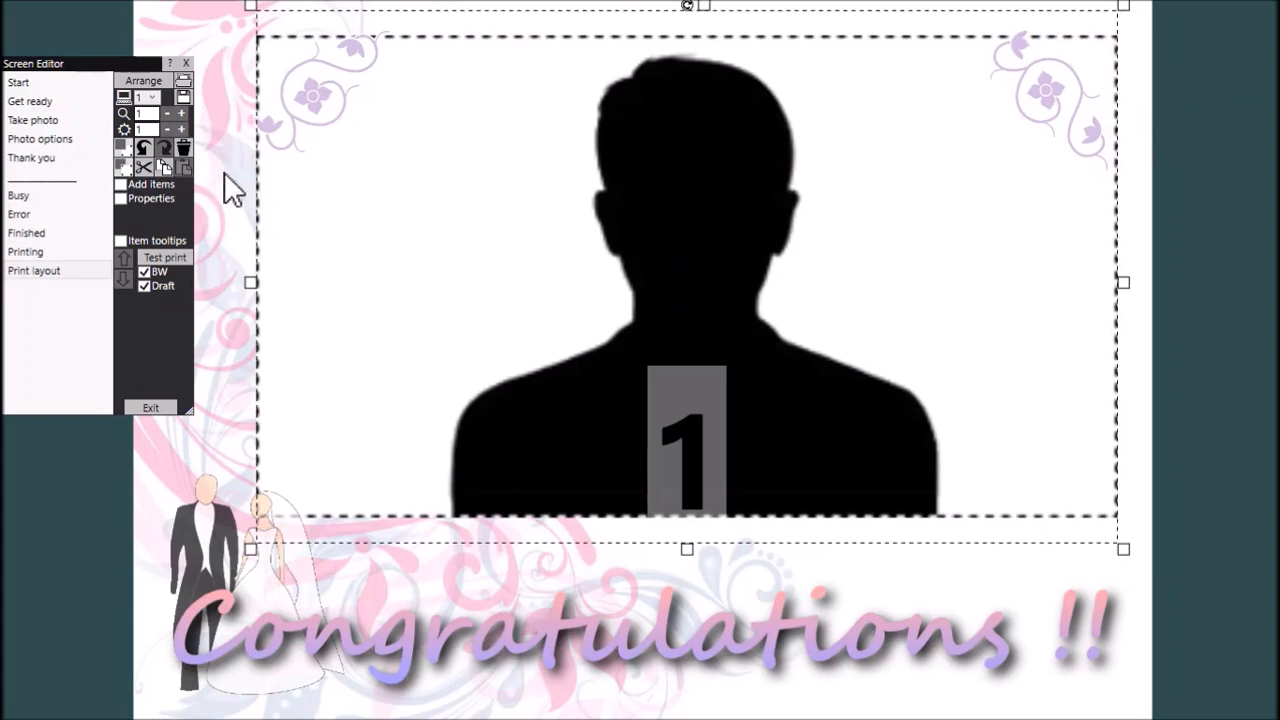
On the Photo options screen, move the Print button beside Finished and shift the print layout preview toward the centre
left_click(67, 141)
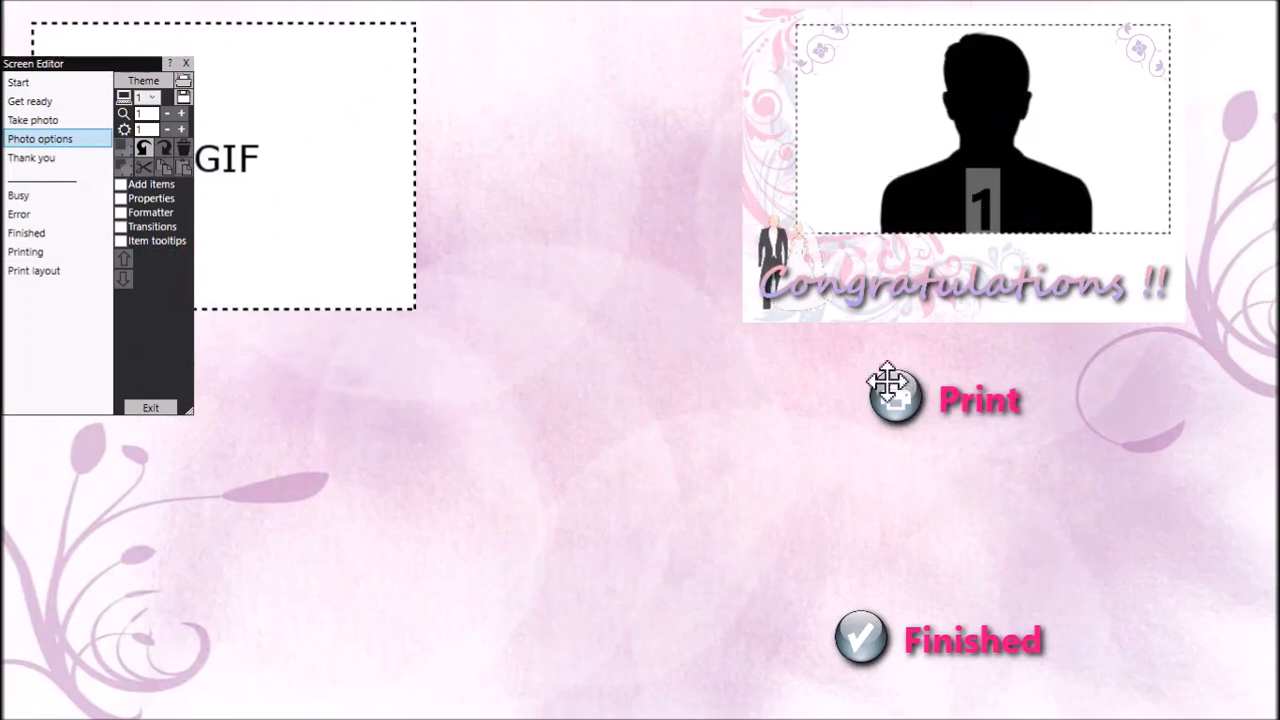
left_click(831, 360)
left_click(897, 400)
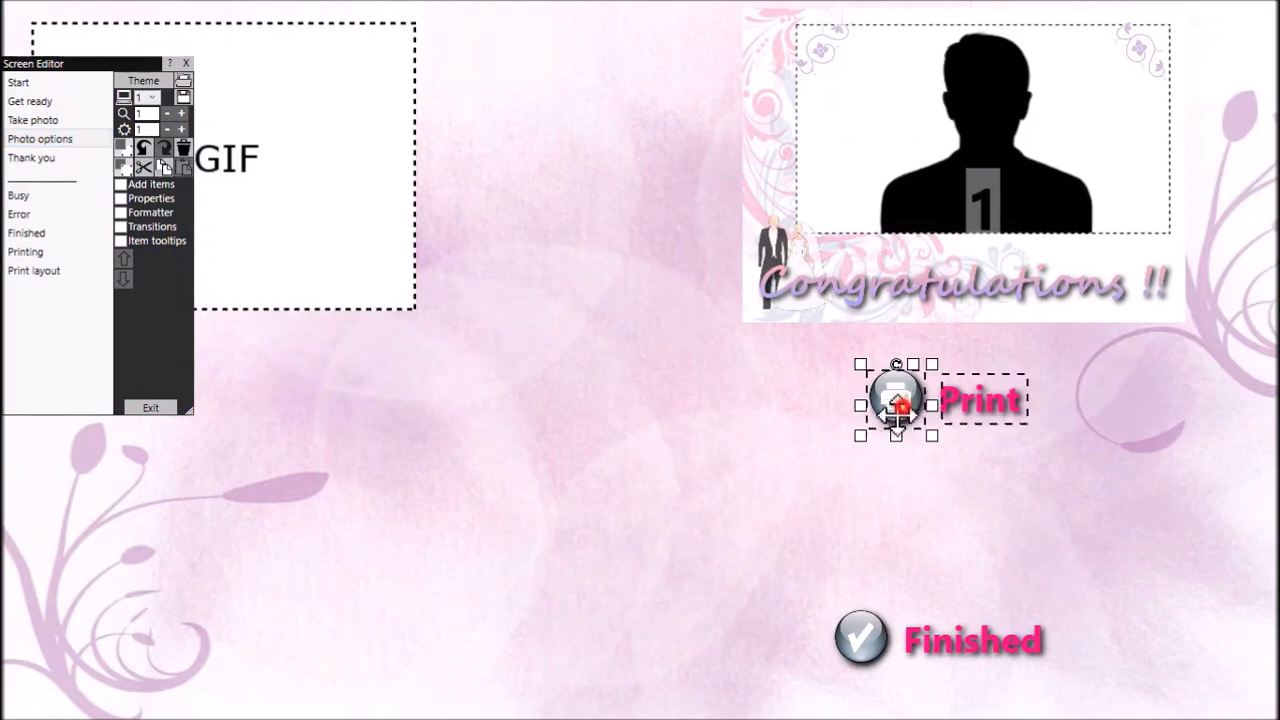
left_click_drag(897, 405, 592, 643)
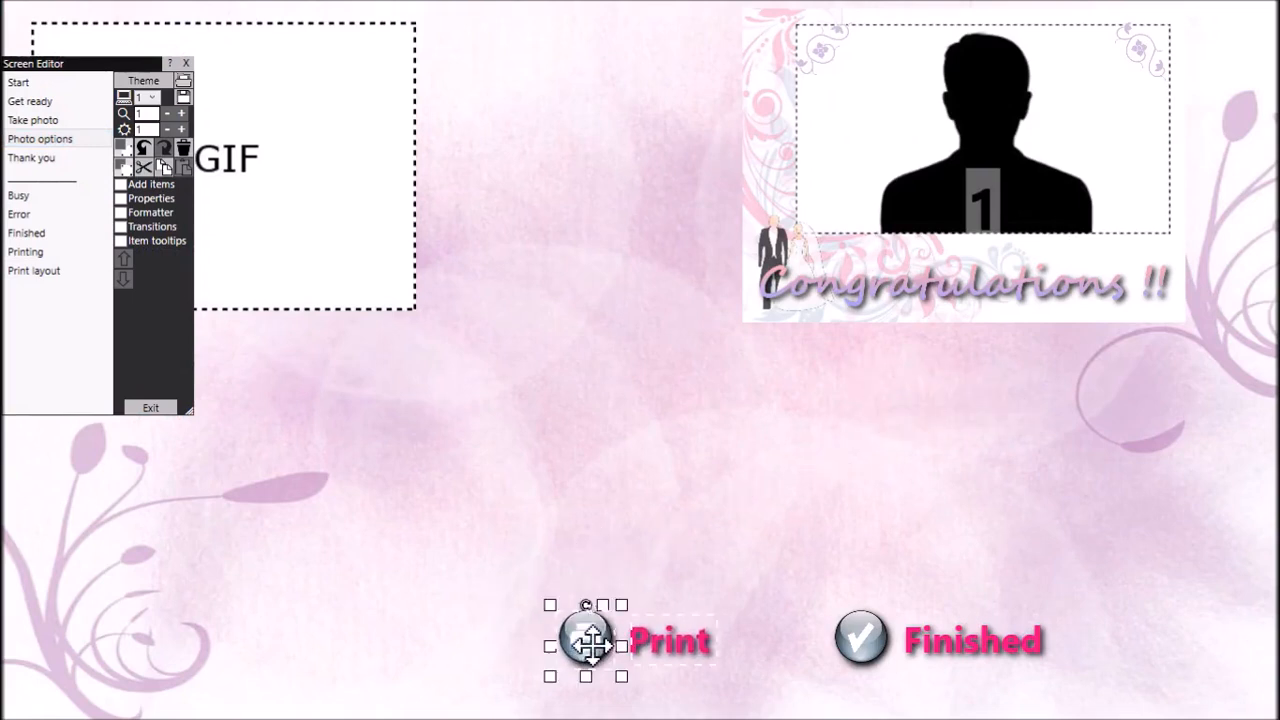
left_click_drag(974, 206, 748, 221)
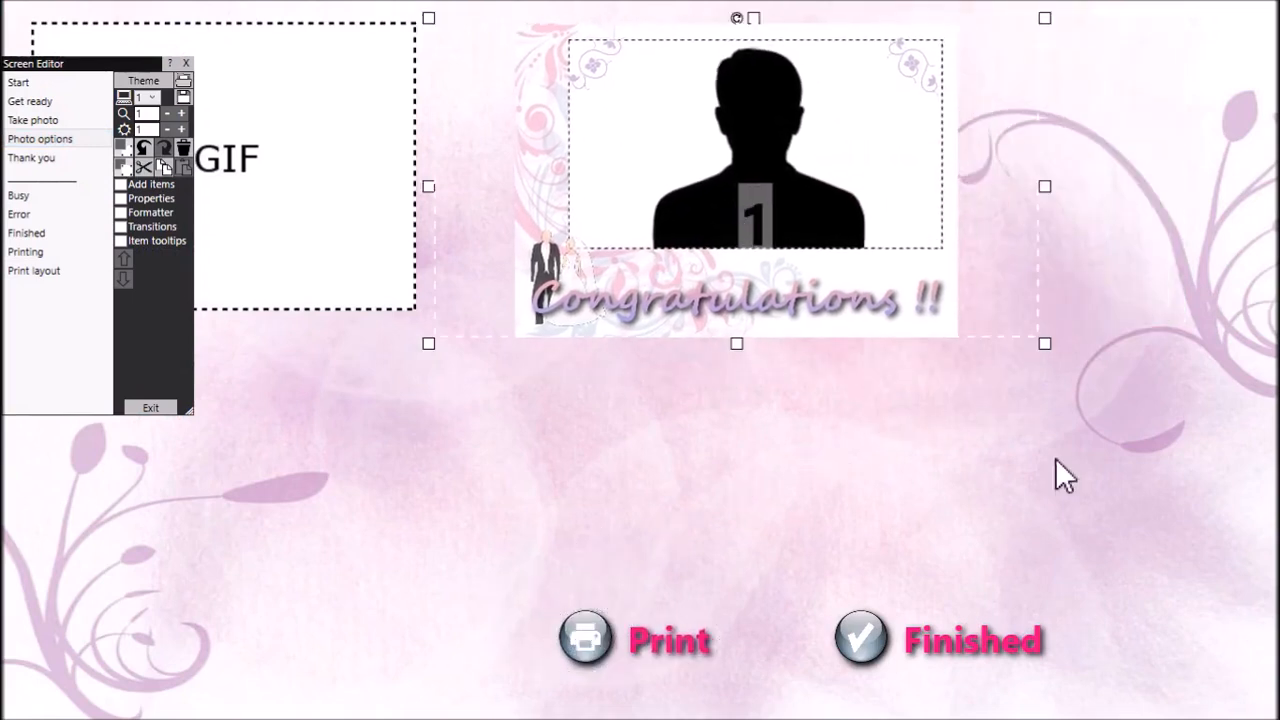
Enlarge the print layout preview on the Photo options screen so it fills the space above the Print and Finished buttons
left_click_drag(1044, 343, 1243, 529)
left_click_drag(1039, 371, 1054, 371)
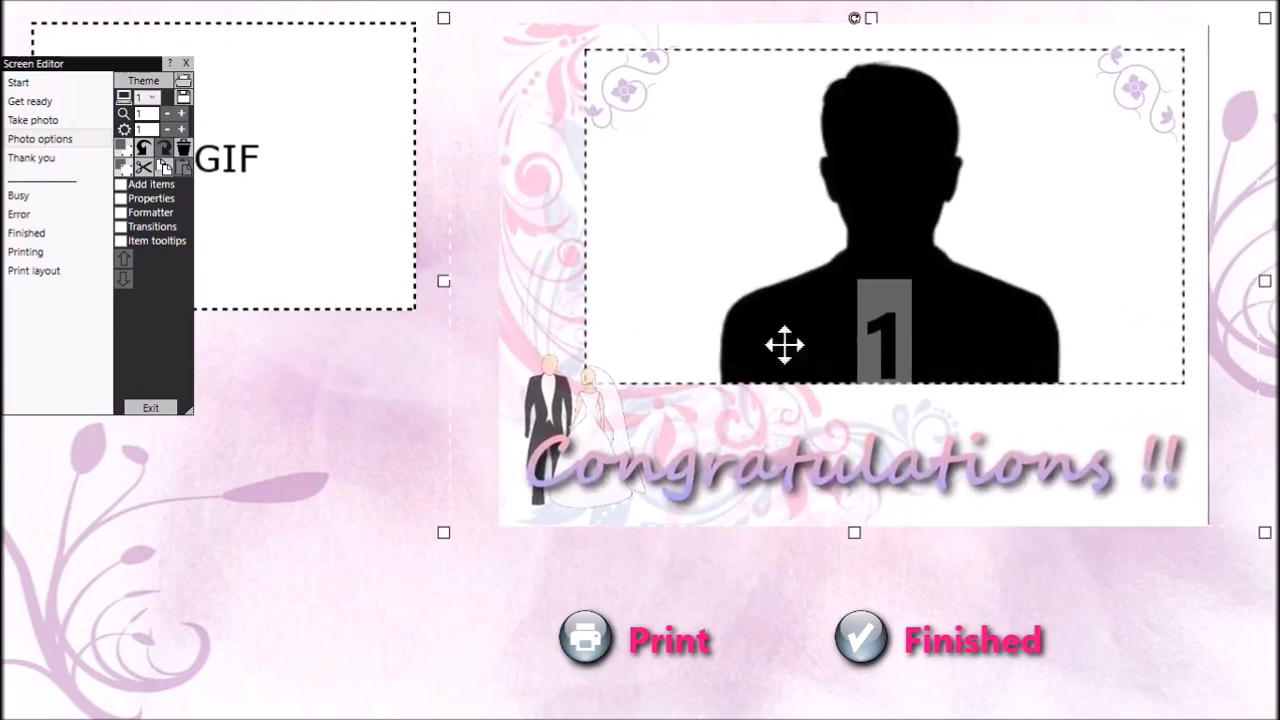
left_click(403, 404)
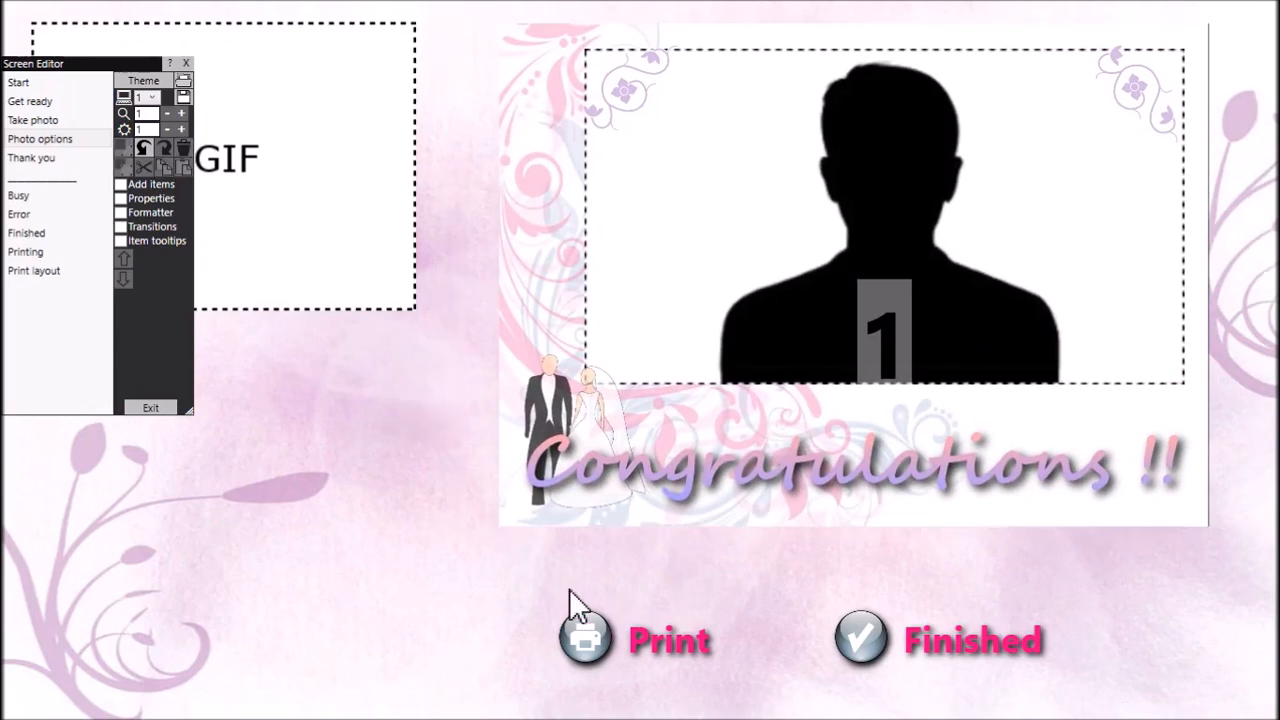
Shift the Print and Finished buttons together with their labels toward the screen's right edge
left_click_drag(569, 590, 1063, 671)
left_click_drag(589, 633, 752, 633)
left_click(641, 565)
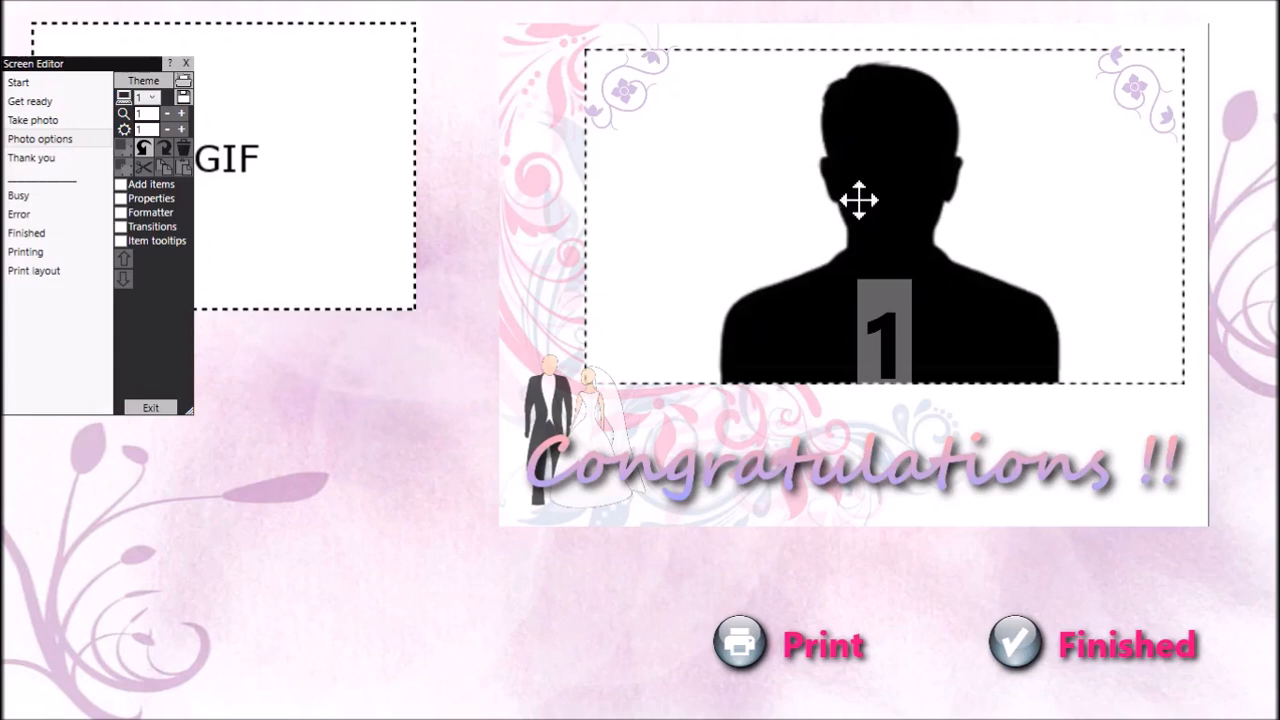
Add a new button to the Photo options screen and place it in the button row, left of Print
left_click(121, 185)
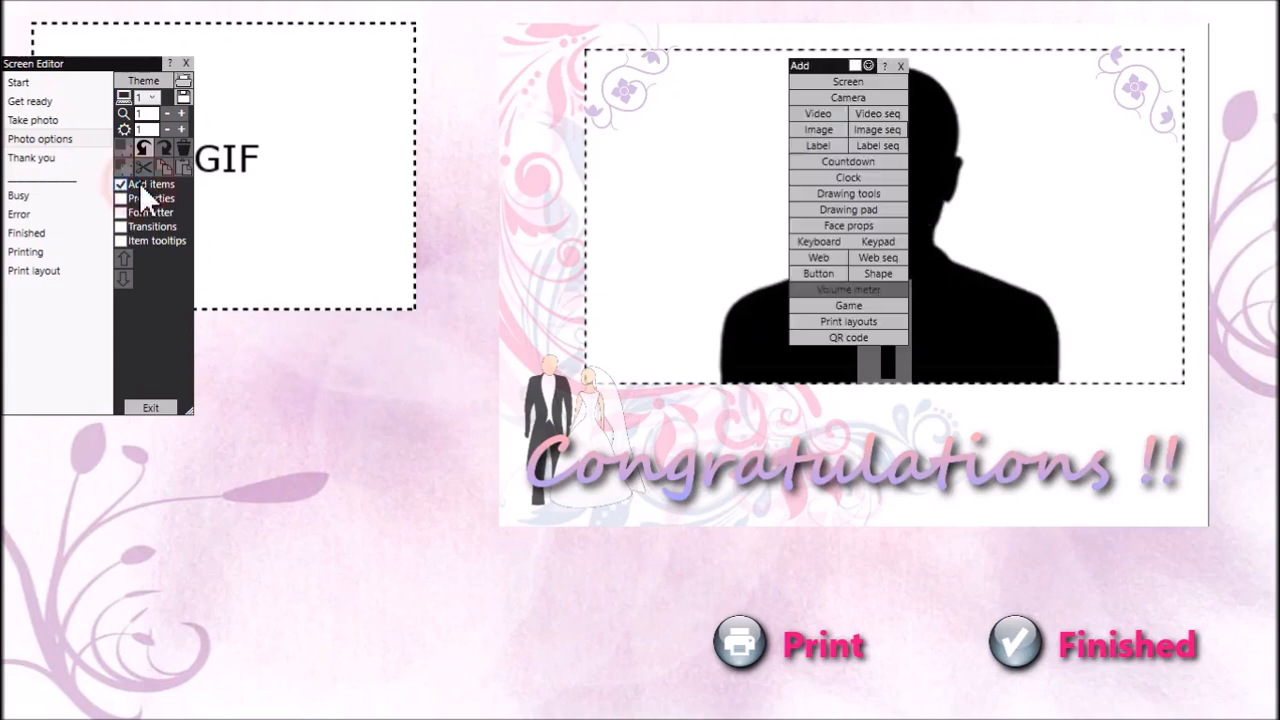
left_click(831, 275)
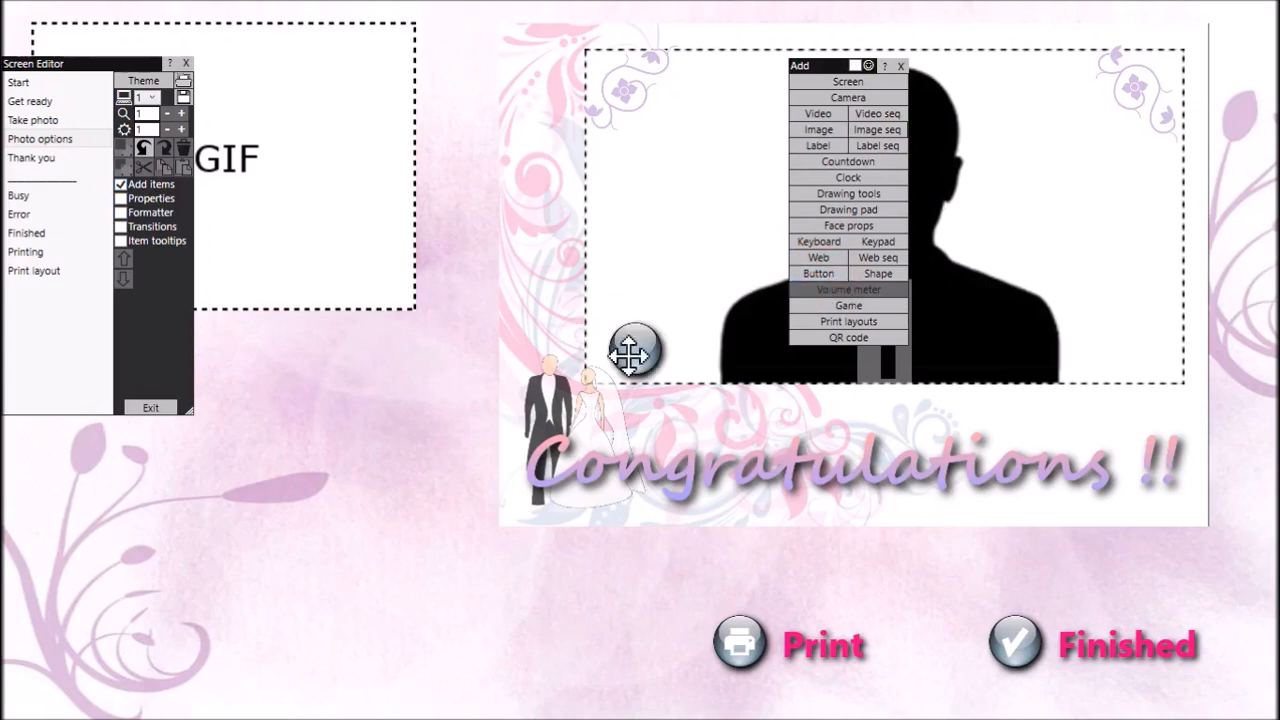
left_click_drag(631, 362, 437, 650)
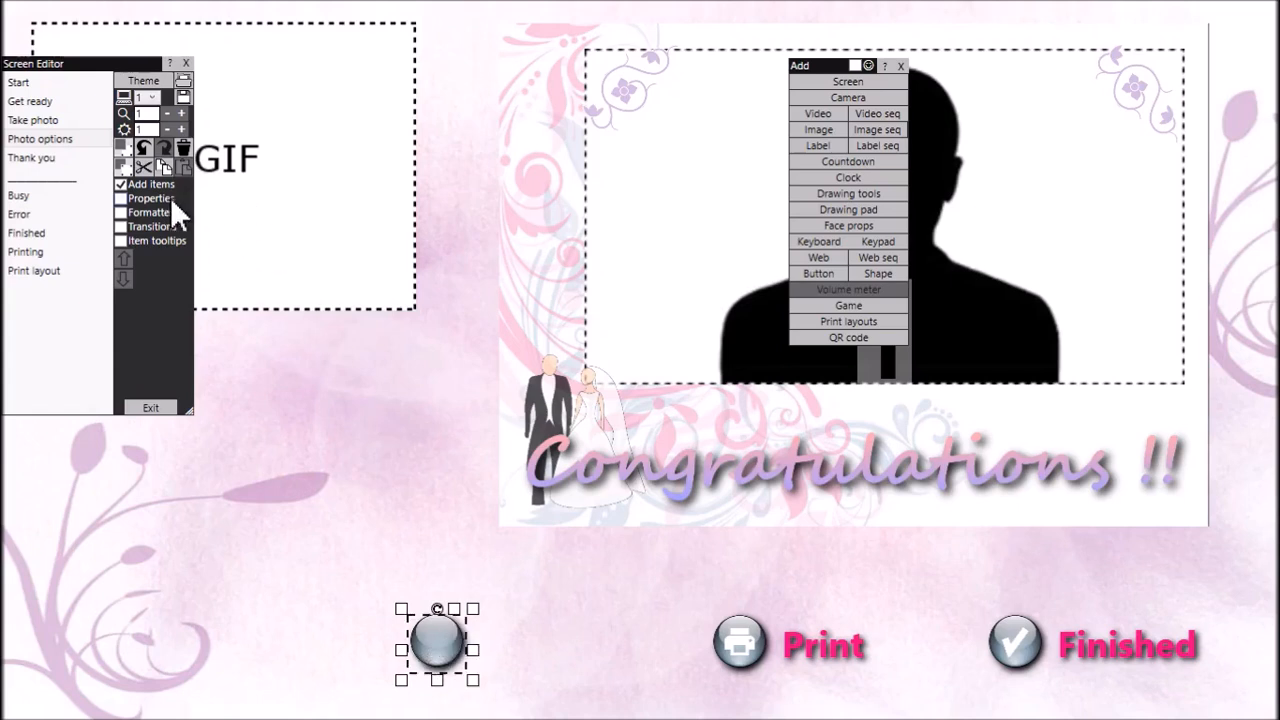
Set the new button's click action to Reorder photos
left_click(121, 198)
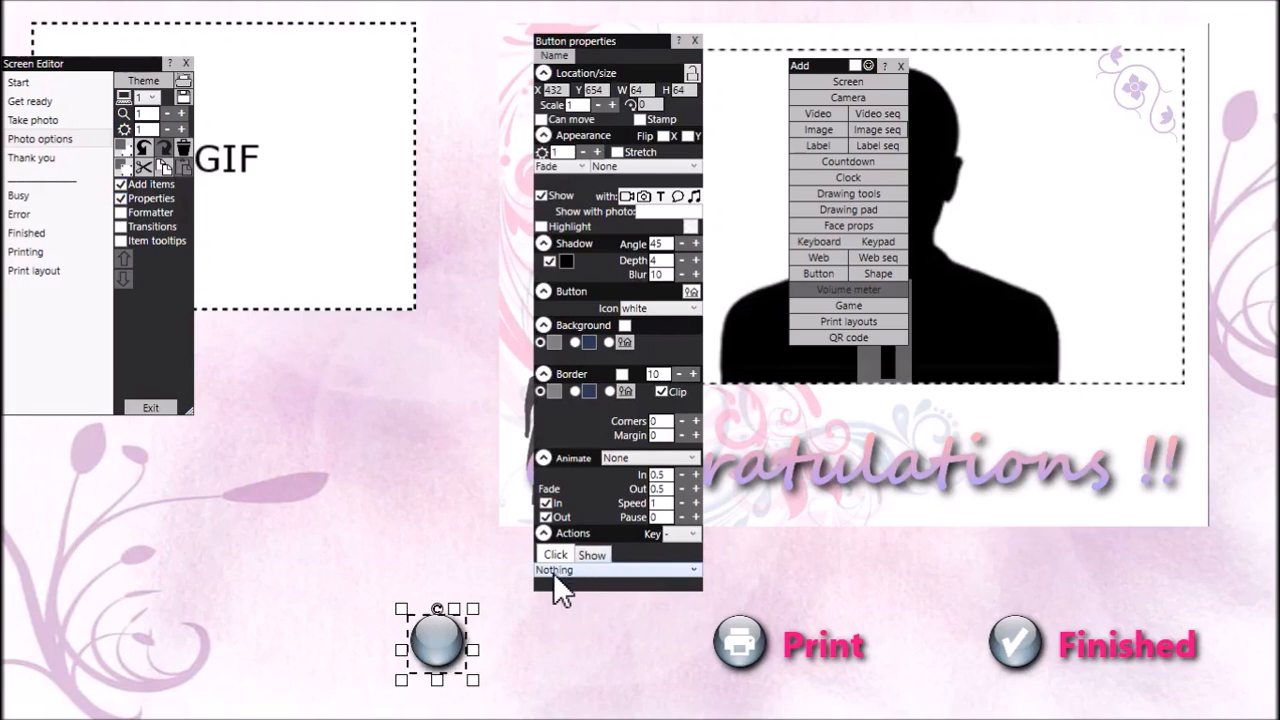
left_click(692, 569)
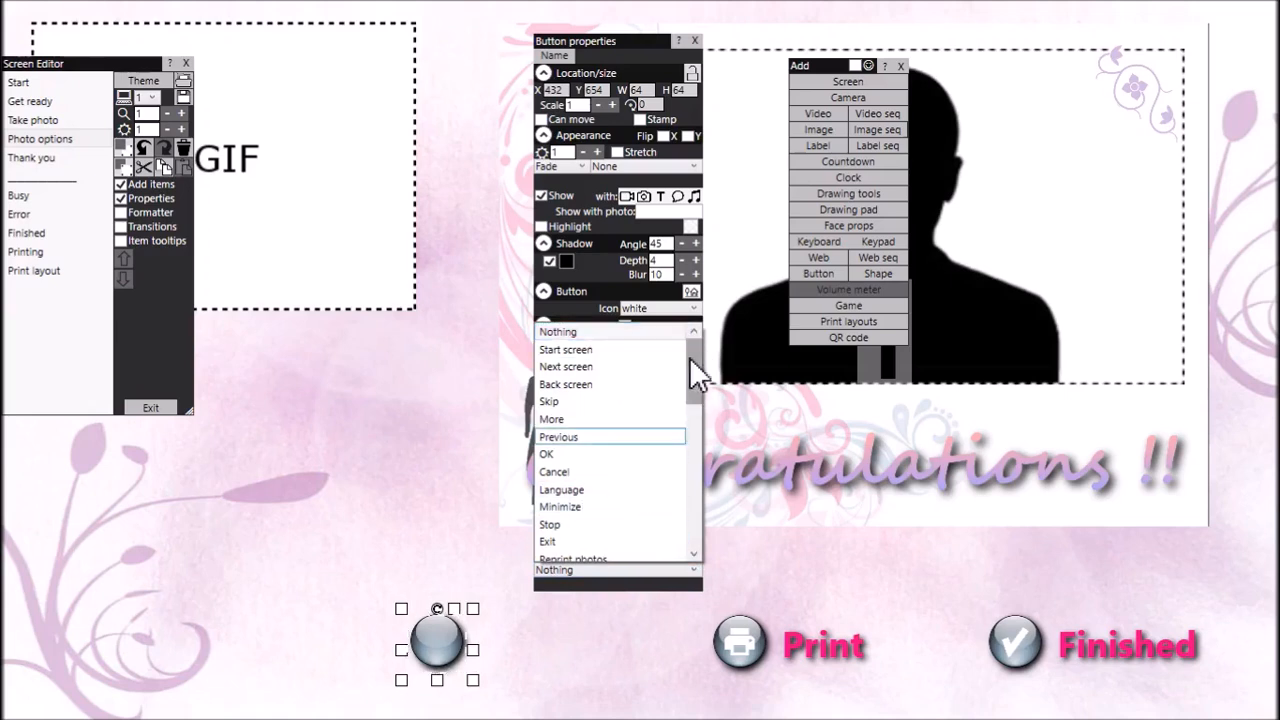
left_click_drag(690, 352, 688, 476)
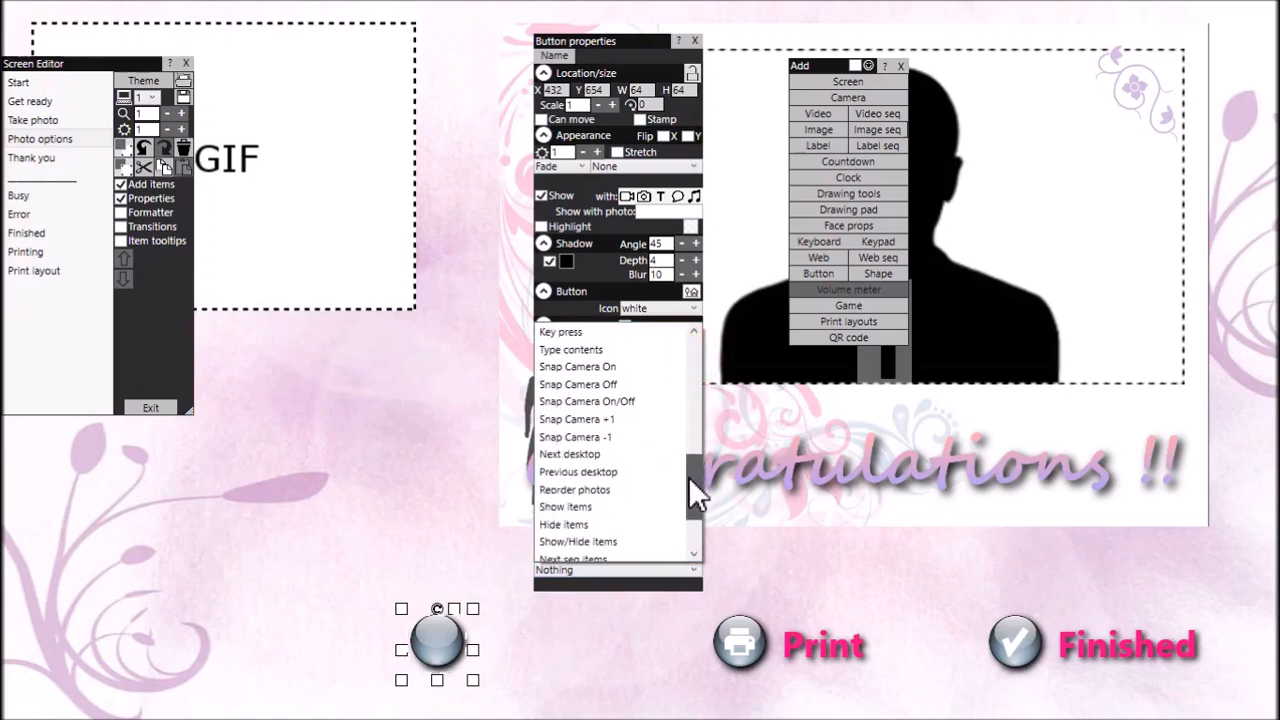
left_click(598, 488)
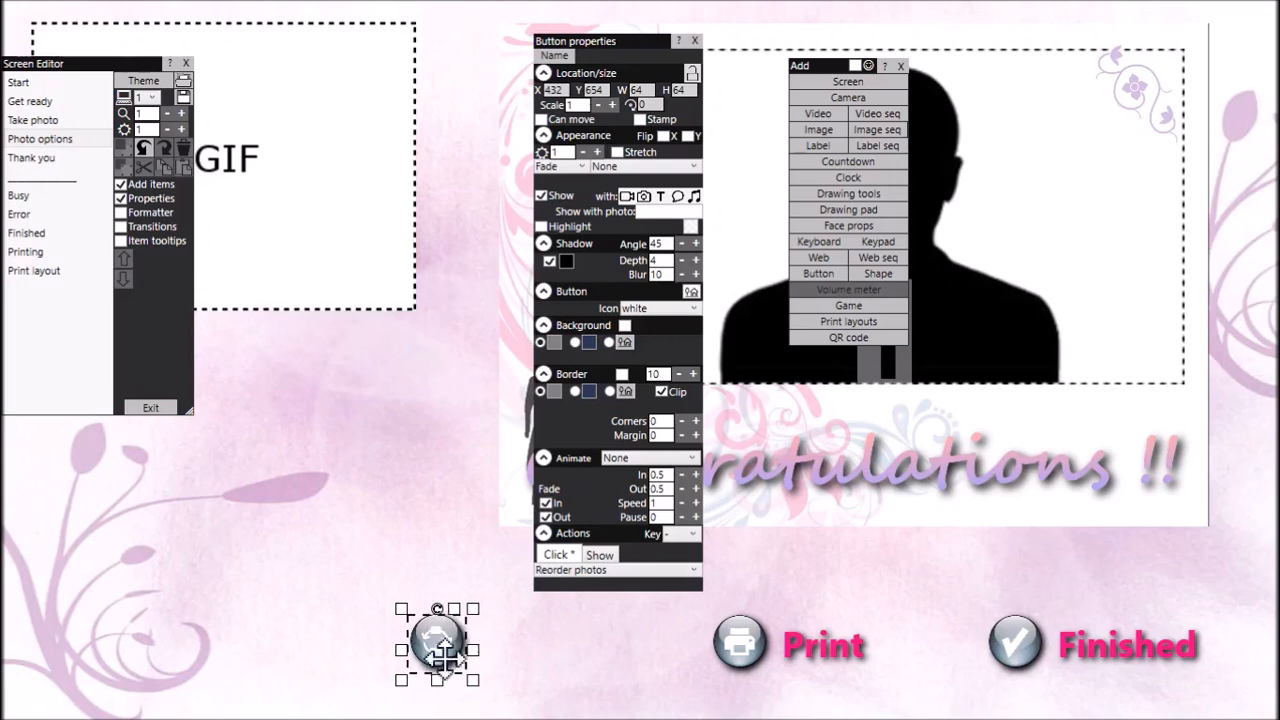
Add a label to the Photo options screen and replace its text with "Choose photo"
left_click(829, 147)
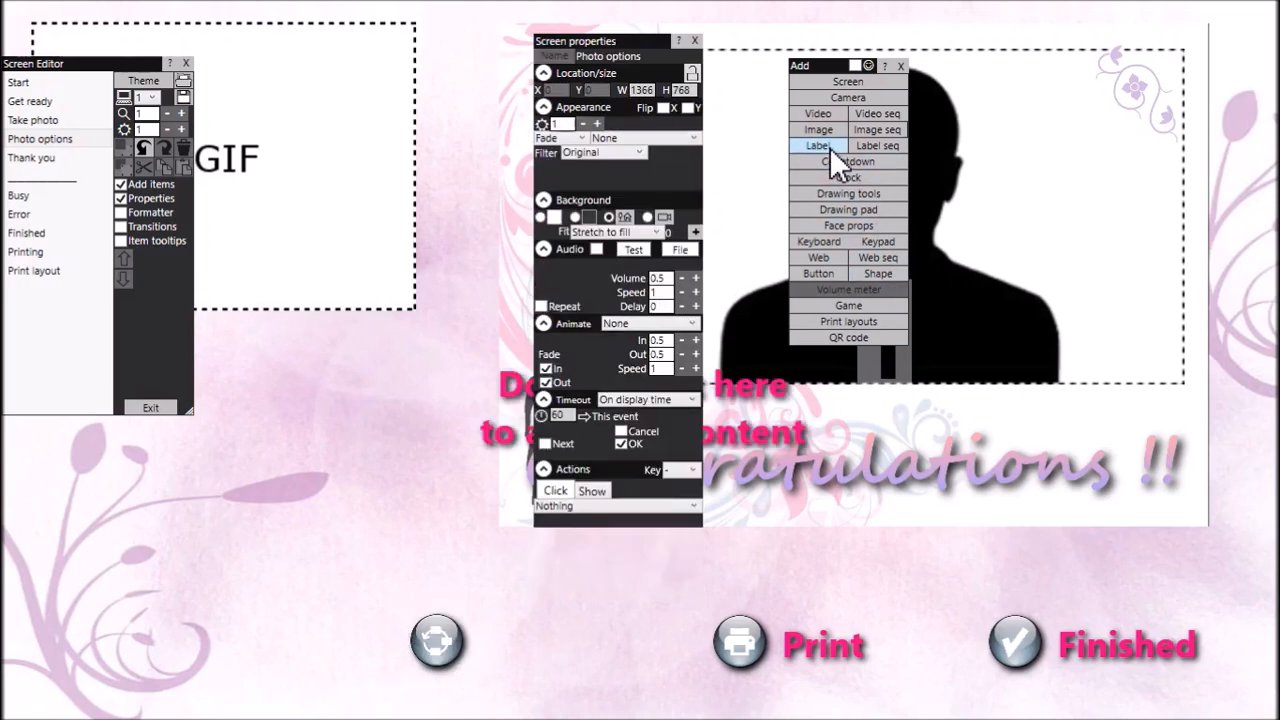
left_click(750, 450)
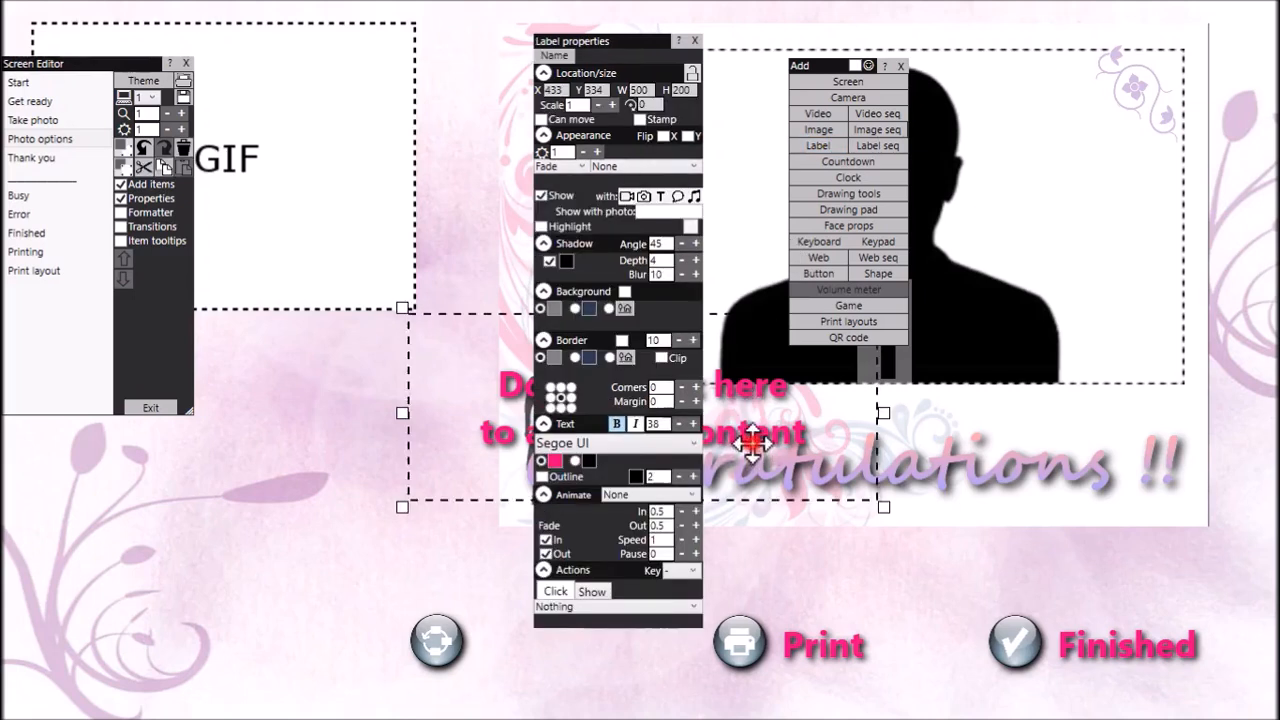
double_click(752, 440)
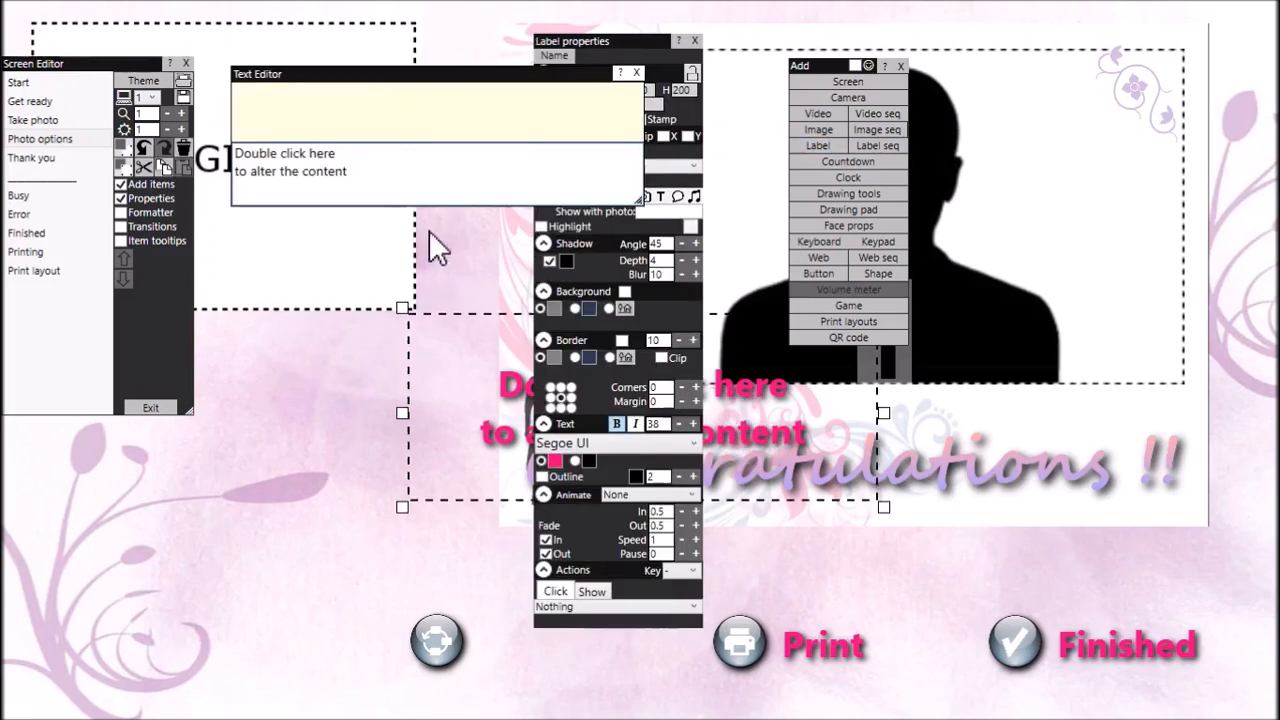
left_click_drag(371, 172, 208, 153)
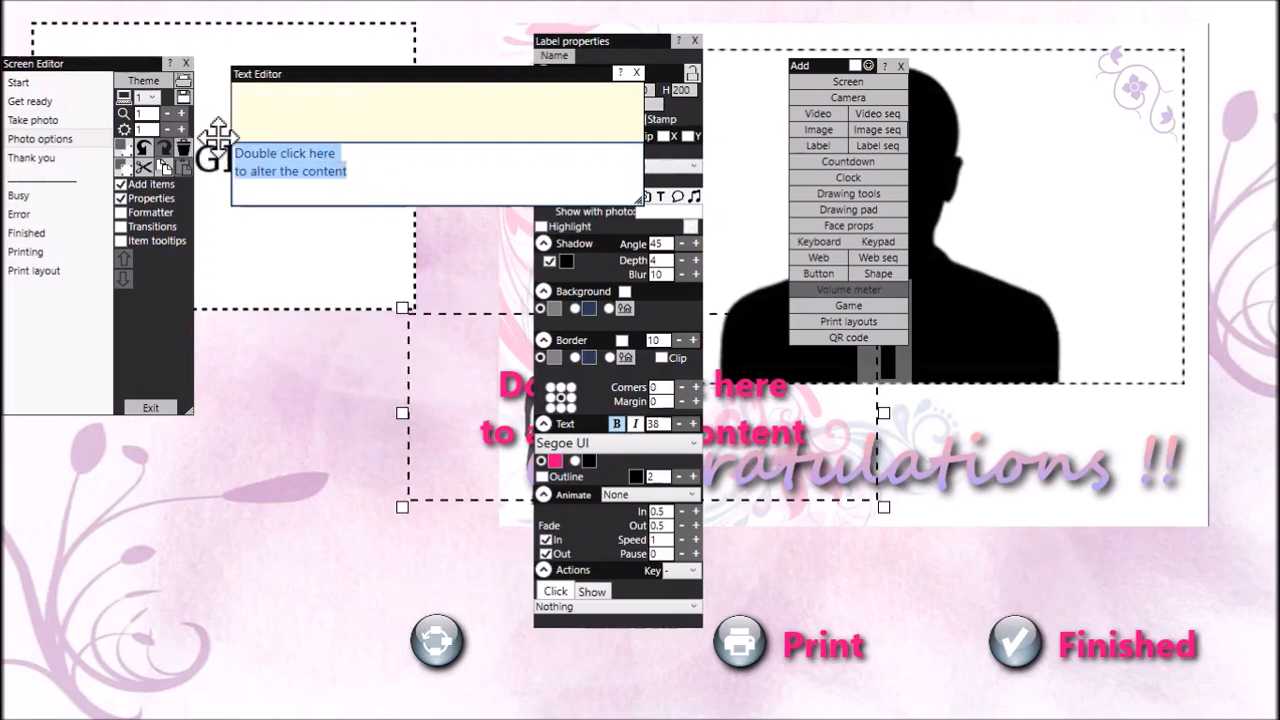
key("BackSpace")
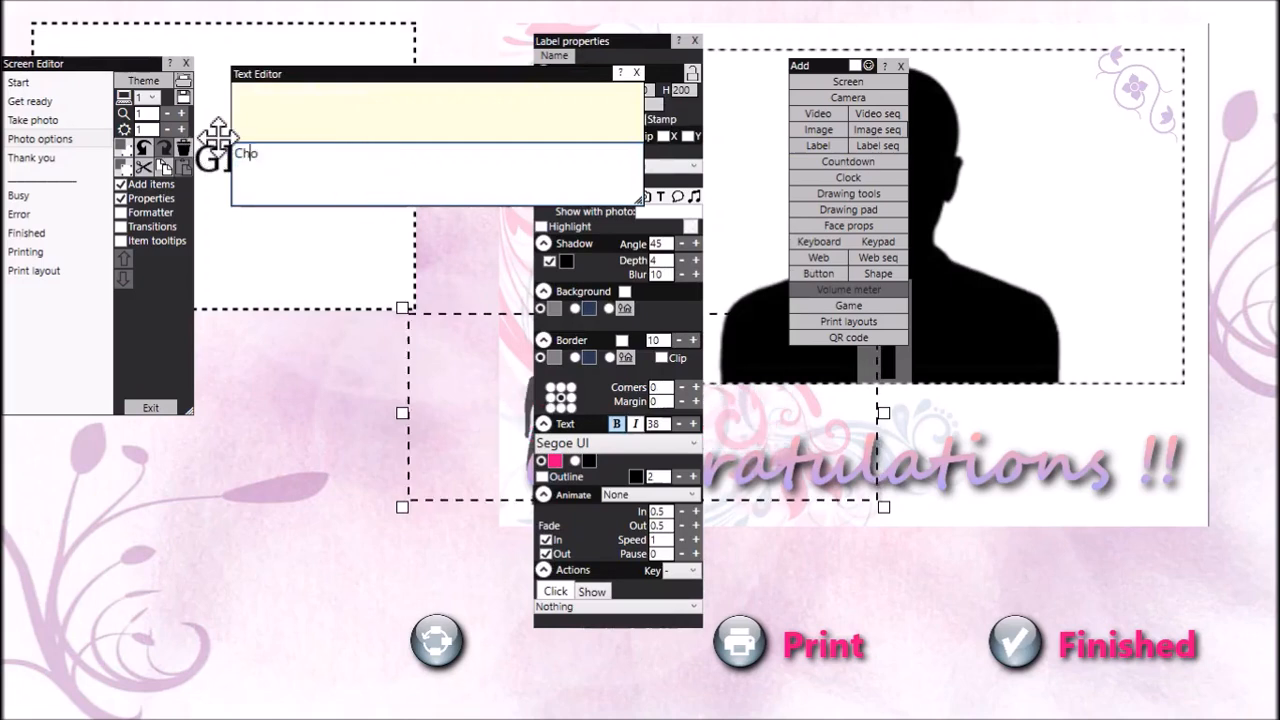
type("Choose photo")
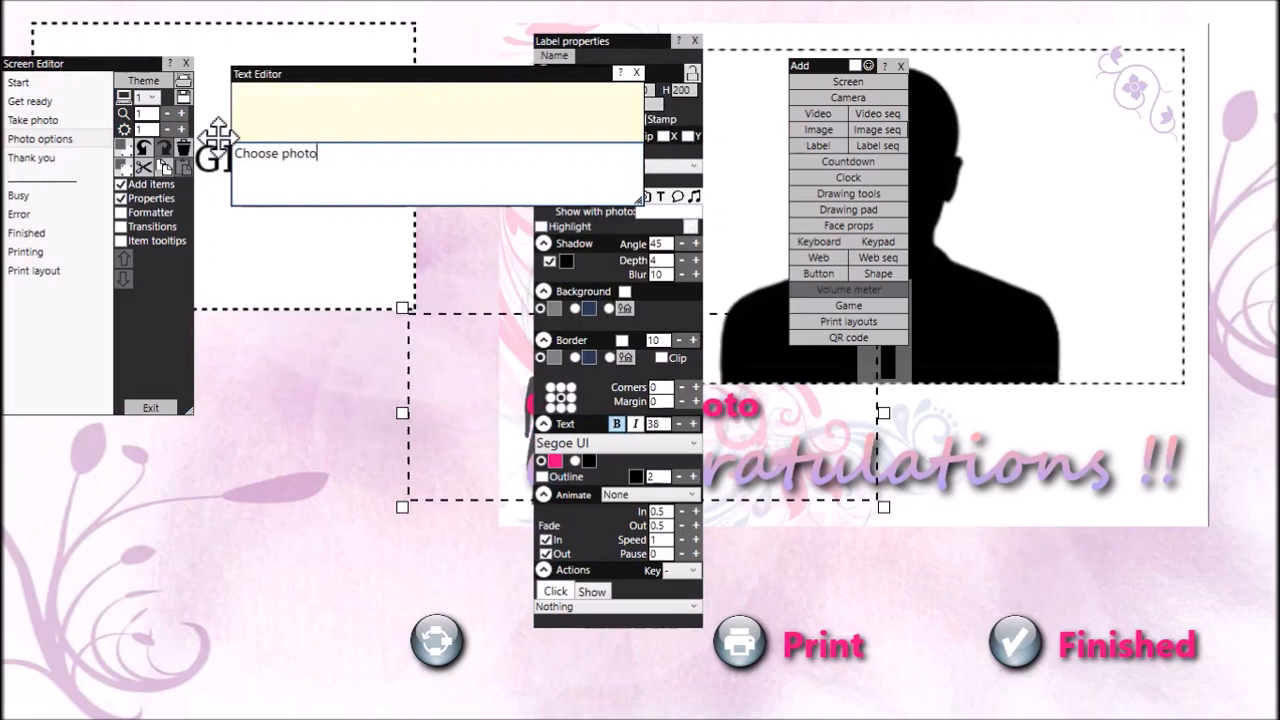
Reduce the Choose photo label's height to about 56 and move it beside the reorder button
left_click_drag(718, 400, 1094, 430)
left_click_drag(1022, 533, 612, 637)
left_click(878, 588)
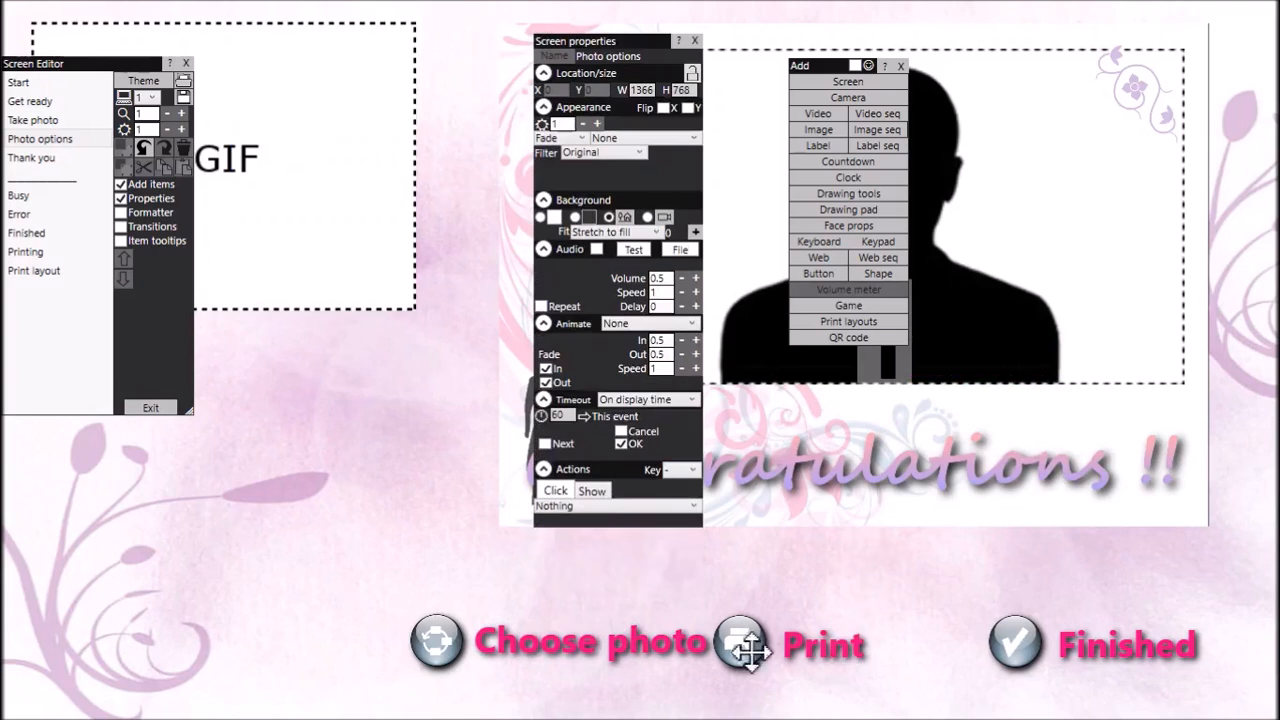
Left-align the Choose photo label's text and narrow its box to about 253 wide beside the reorder button
left_click(672, 650)
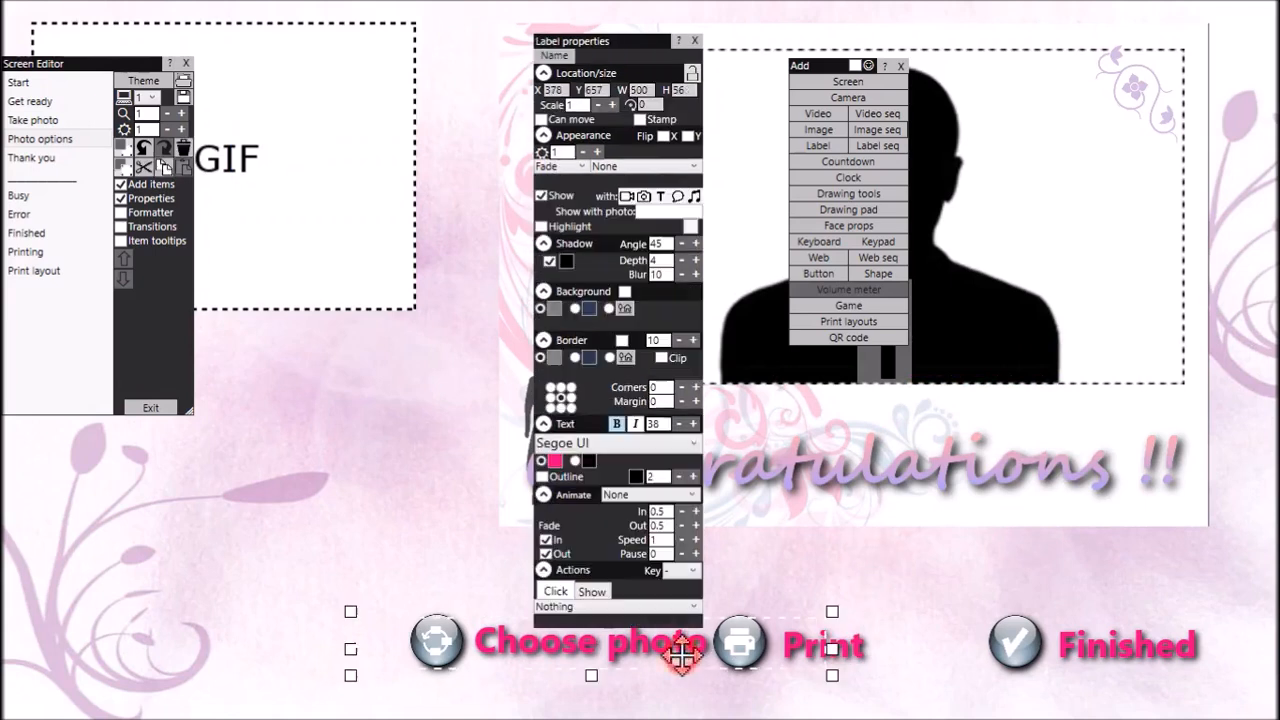
left_click(554, 394)
left_click_drag(509, 651, 586, 645)
left_click_drag(958, 654, 724, 648)
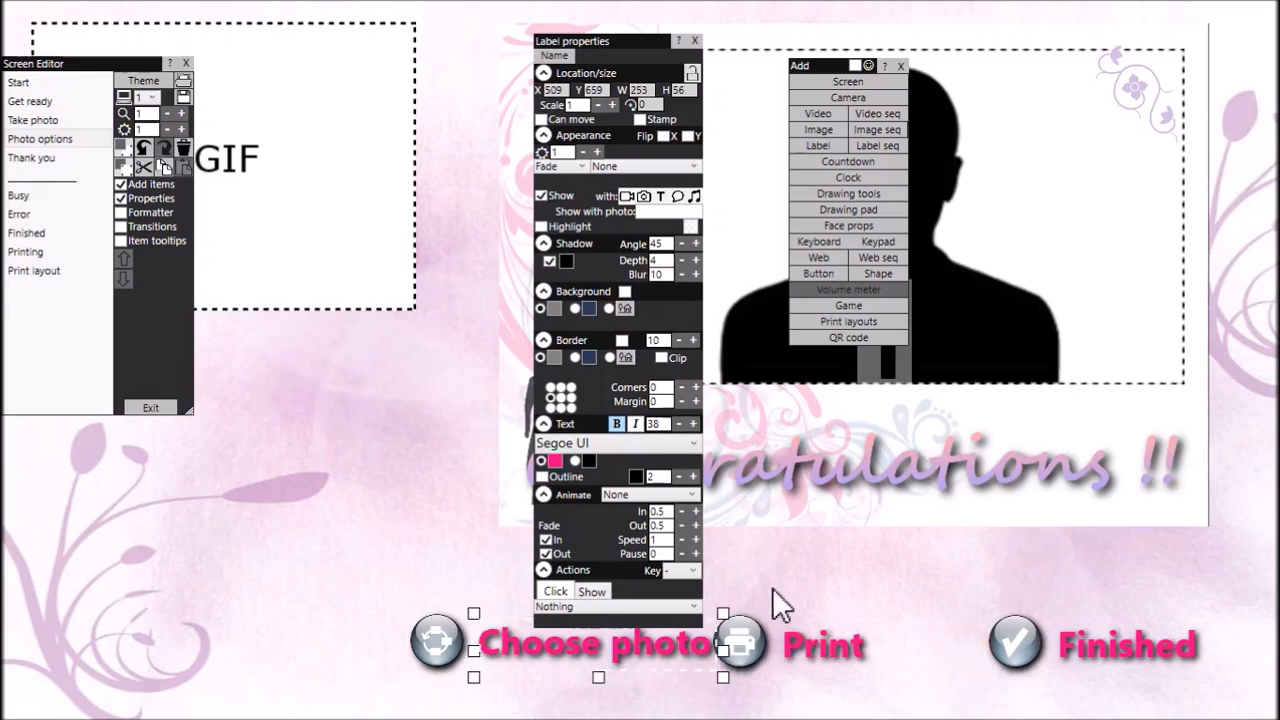
left_click(780, 603)
Reposition the Choose photo, Print and Finished buttons with their labels so they are spaced out in one row
left_click(808, 634)
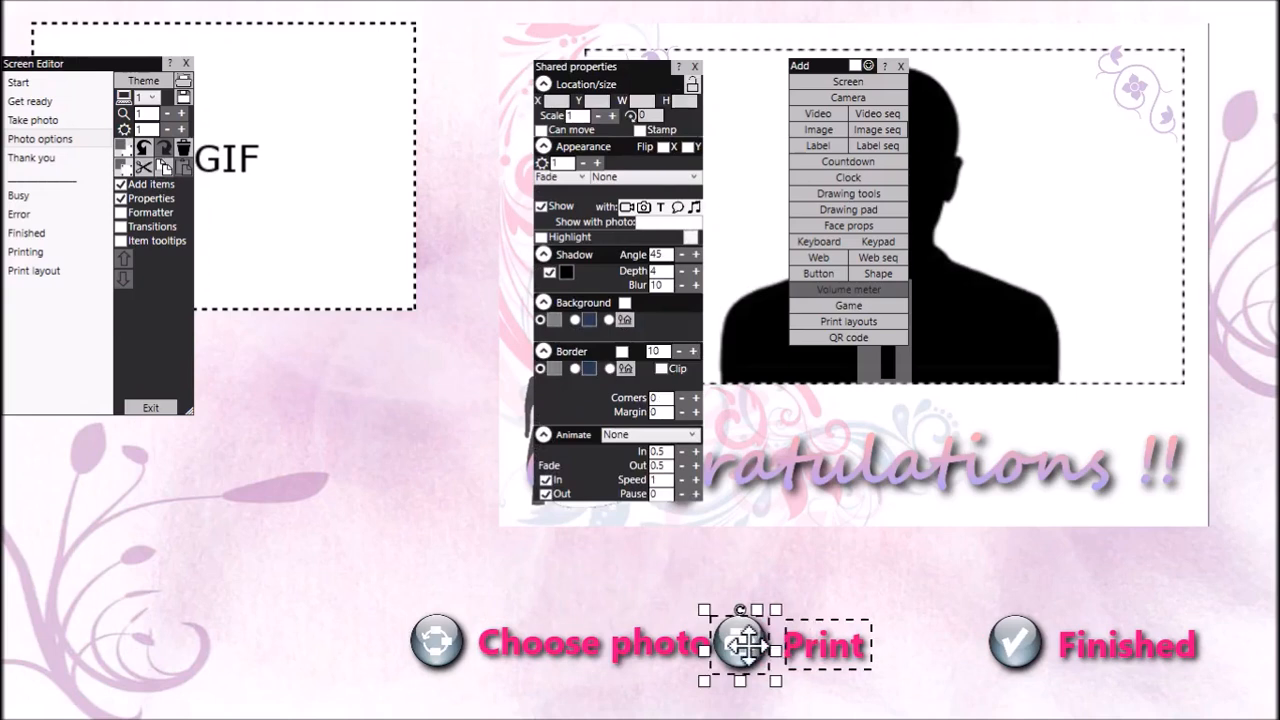
left_click_drag(743, 645, 823, 649)
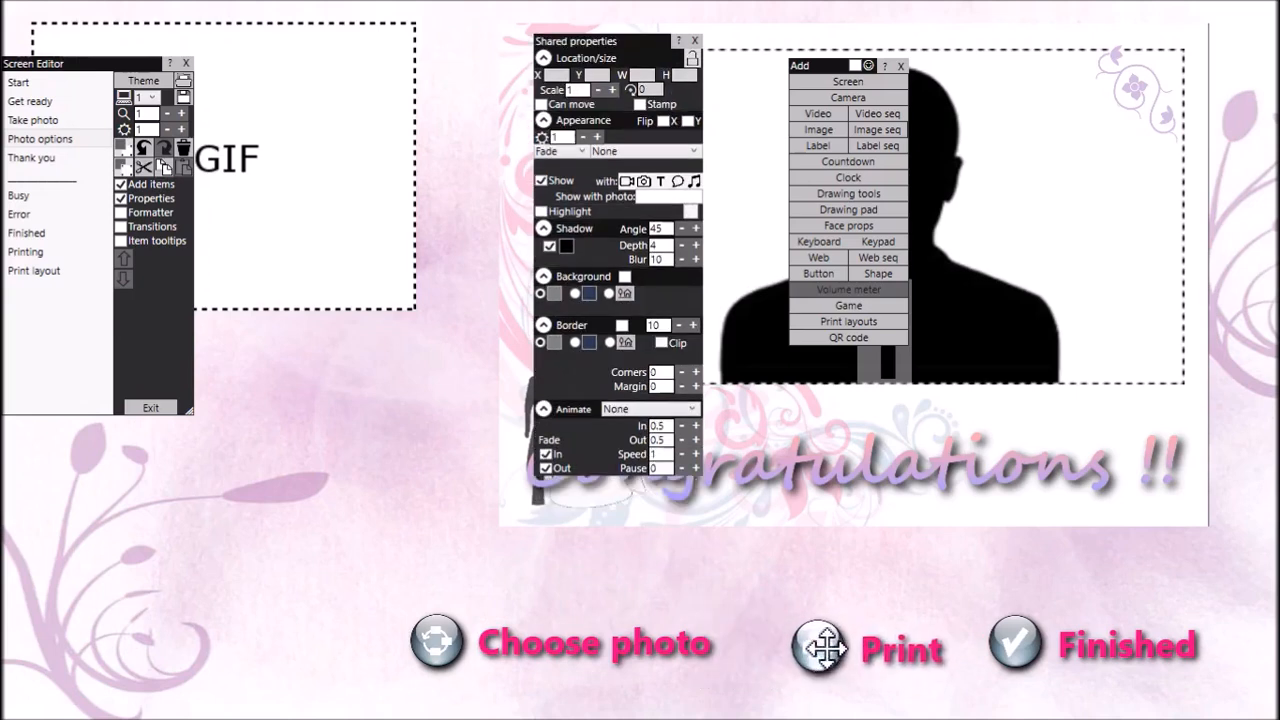
left_click(1030, 655)
left_click_drag(1030, 655, 1057, 650)
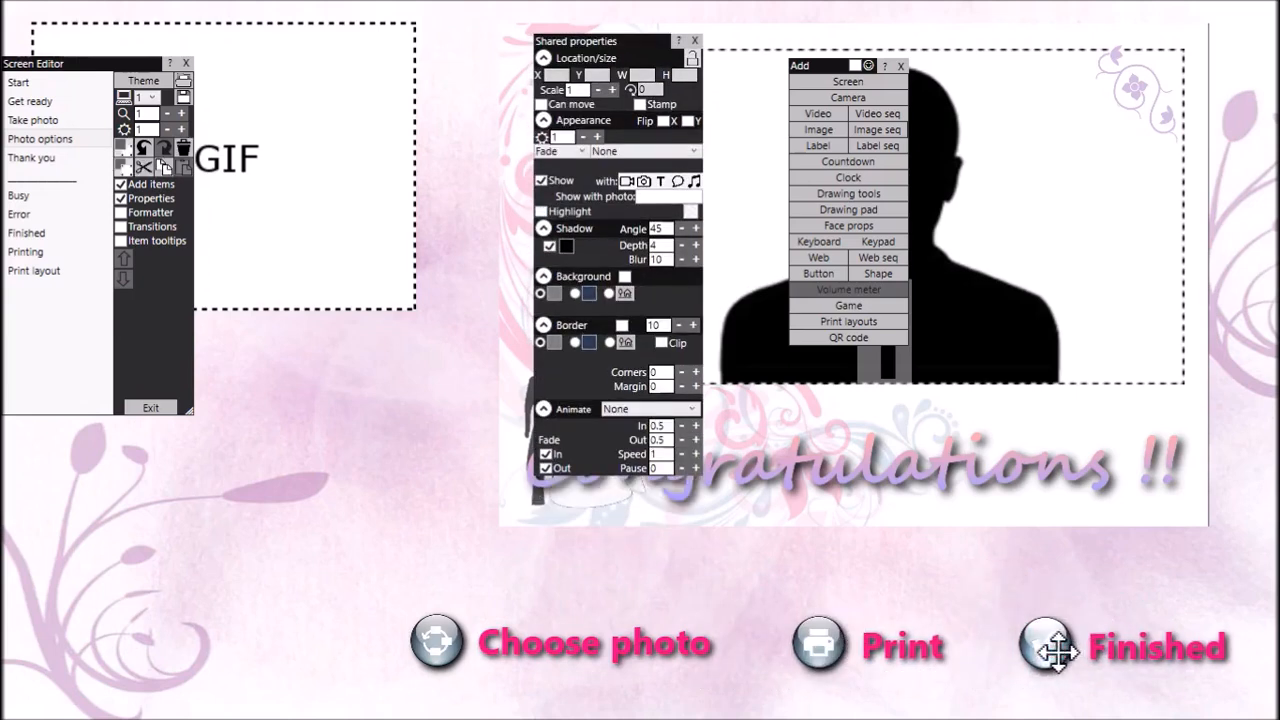
left_click(438, 642)
left_click_drag(438, 642, 490, 647)
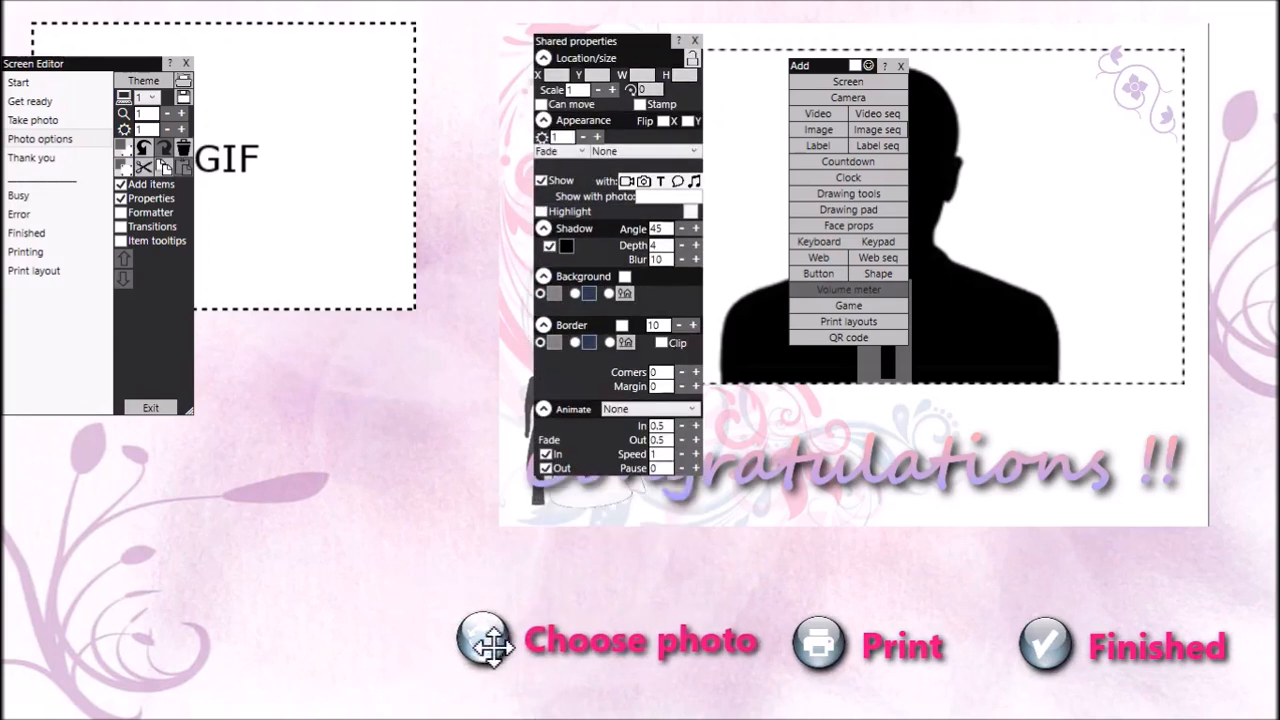
left_click_drag(810, 600, 1122, 702)
left_click_drag(820, 634, 848, 645)
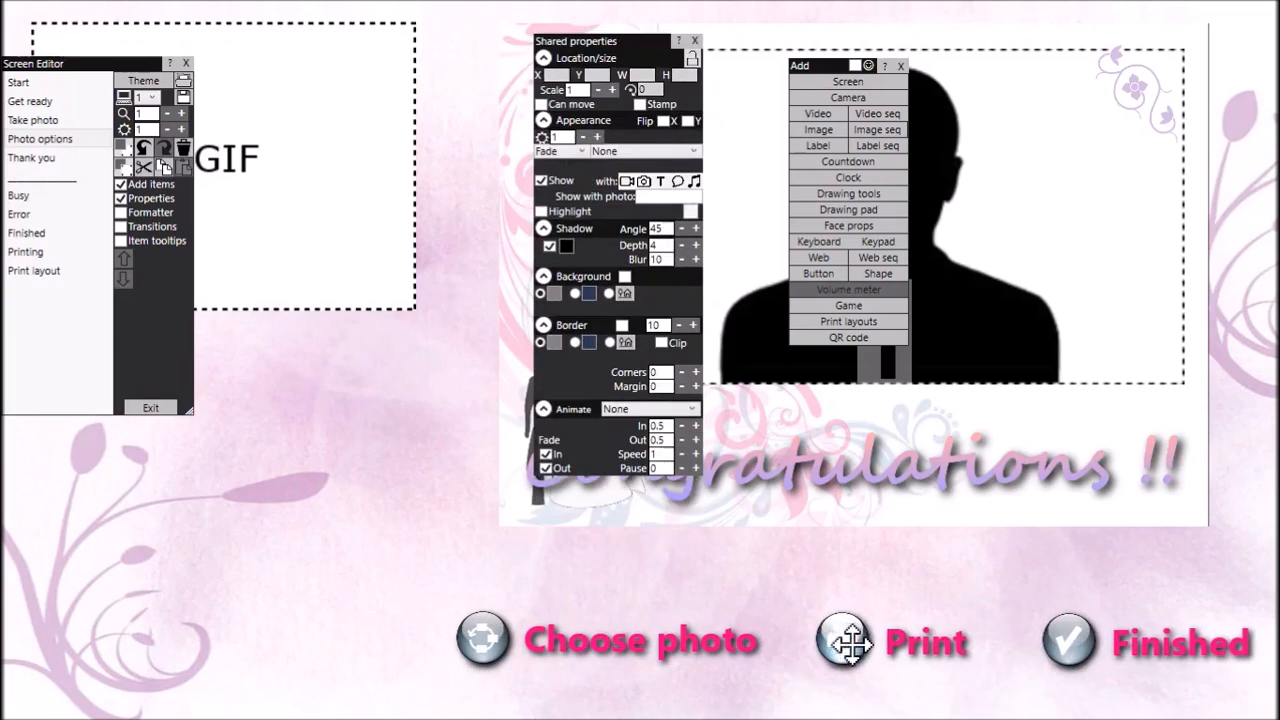
Close the properties window and exit the Screen Editor
left_click(696, 41)
mouse_move(135, 62)
left_mouse_down()
mouse_move(195, 80)
mouse_move(394, 77)
left_mouse_up()
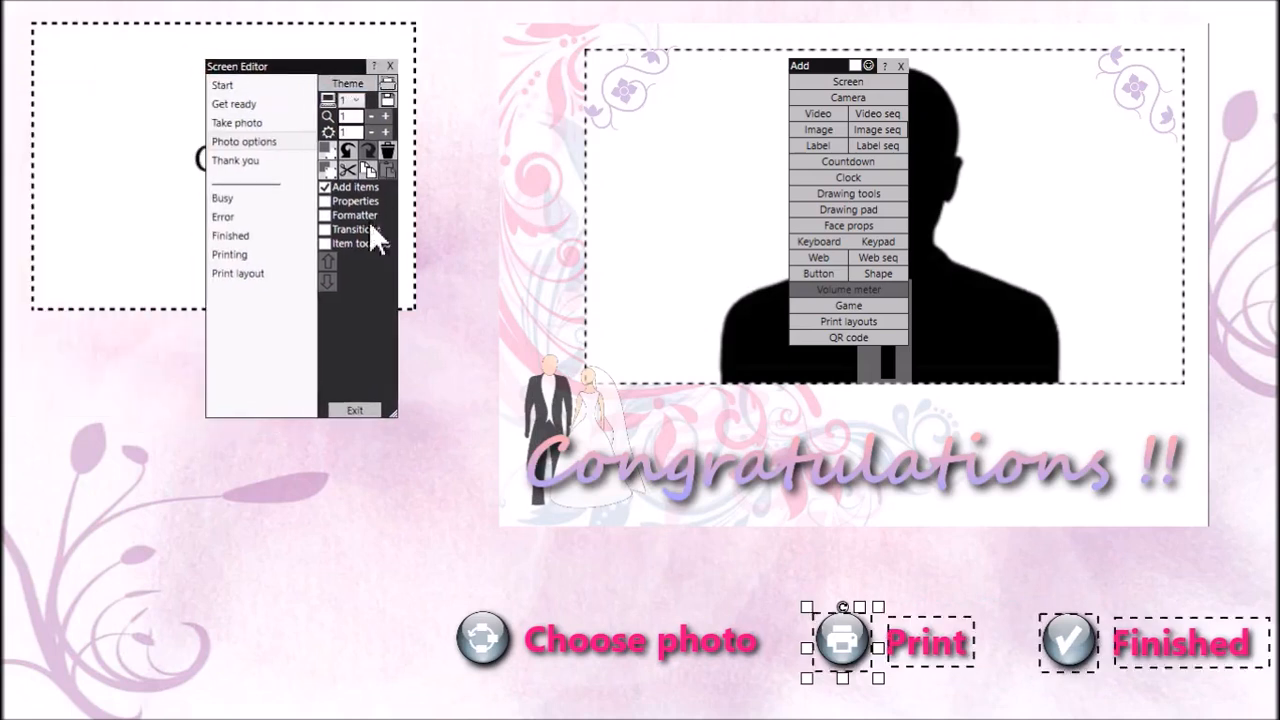
left_click(370, 408)
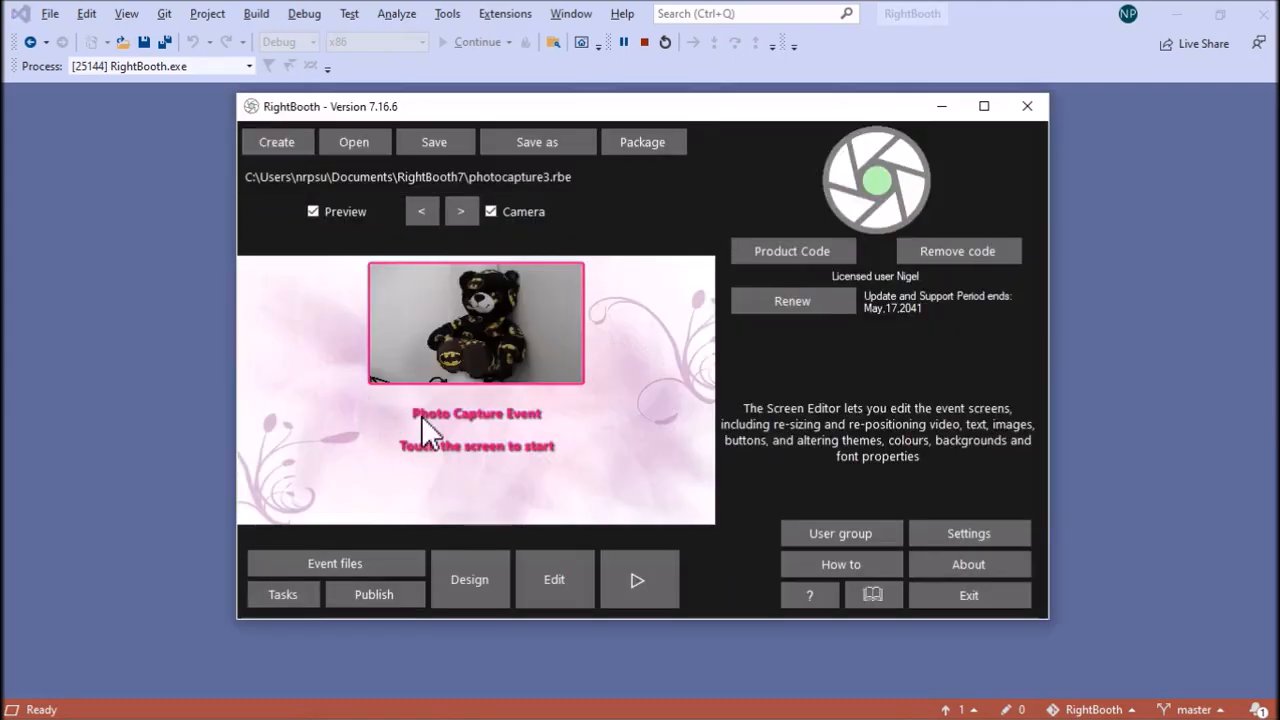
Play the event, take the photos, test cycling them with Choose photo, finish the session and stop playback
left_click(650, 567)
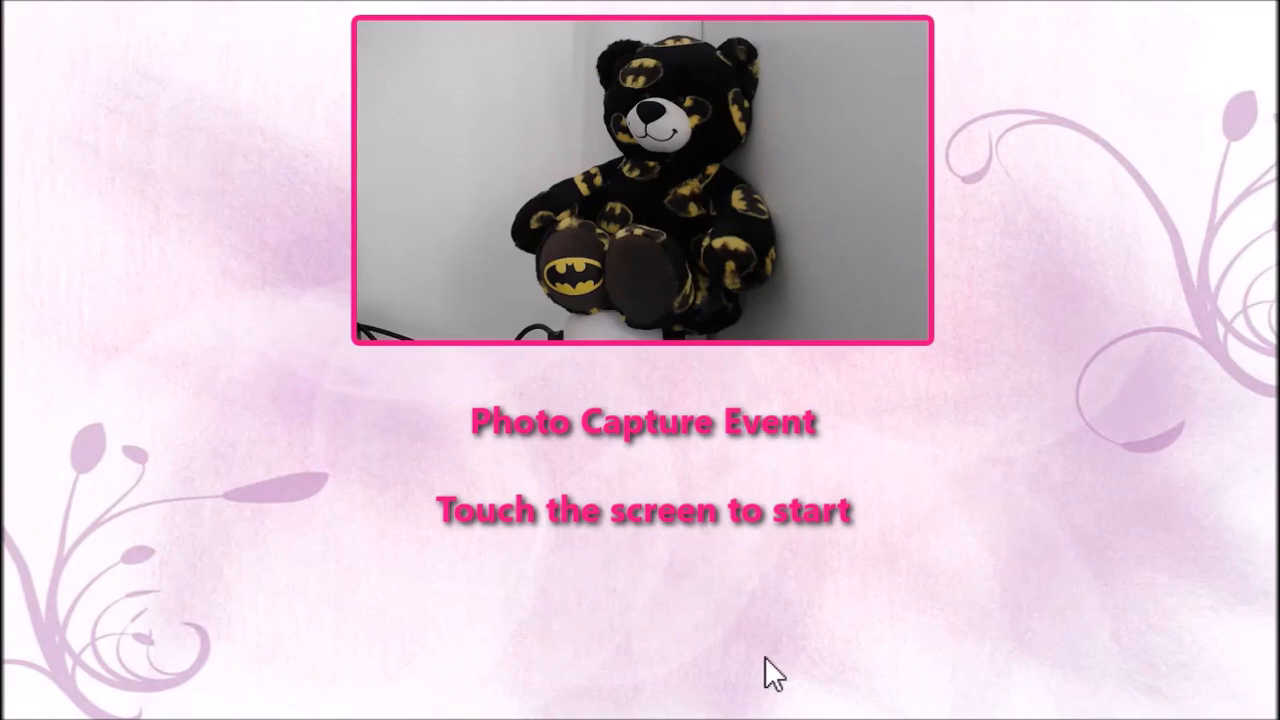
left_click(765, 656)
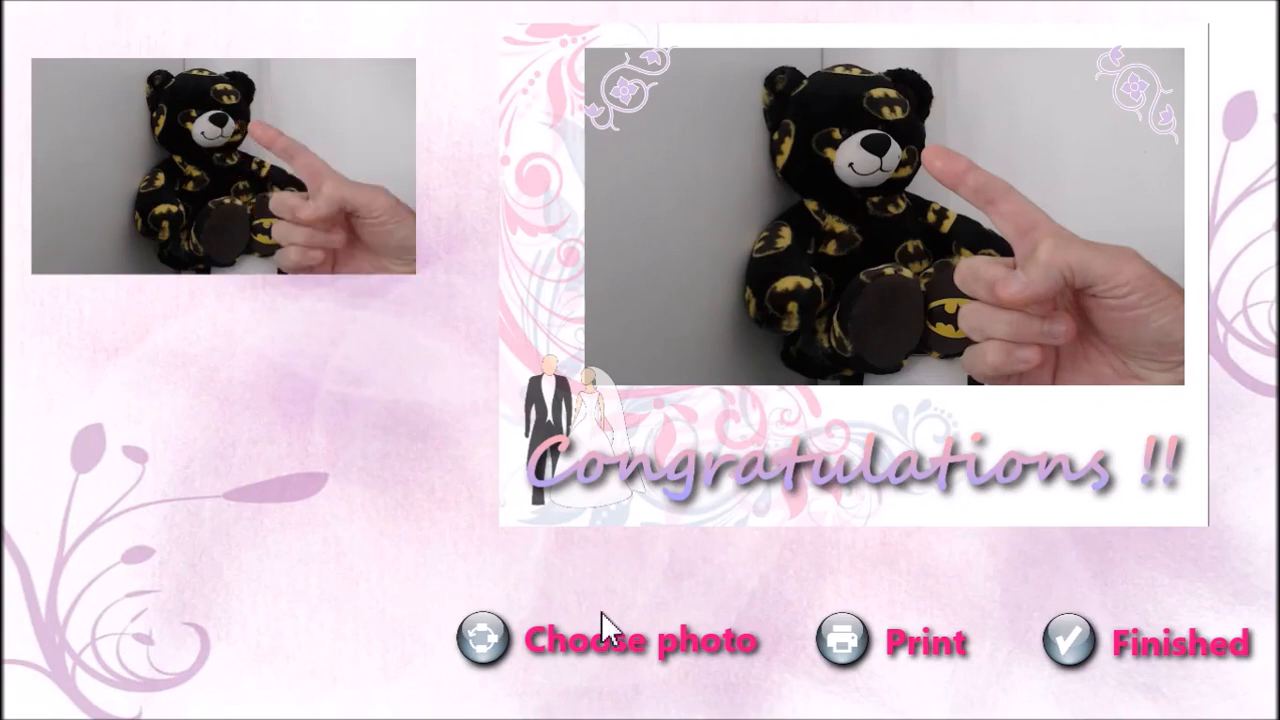
left_click(487, 637)
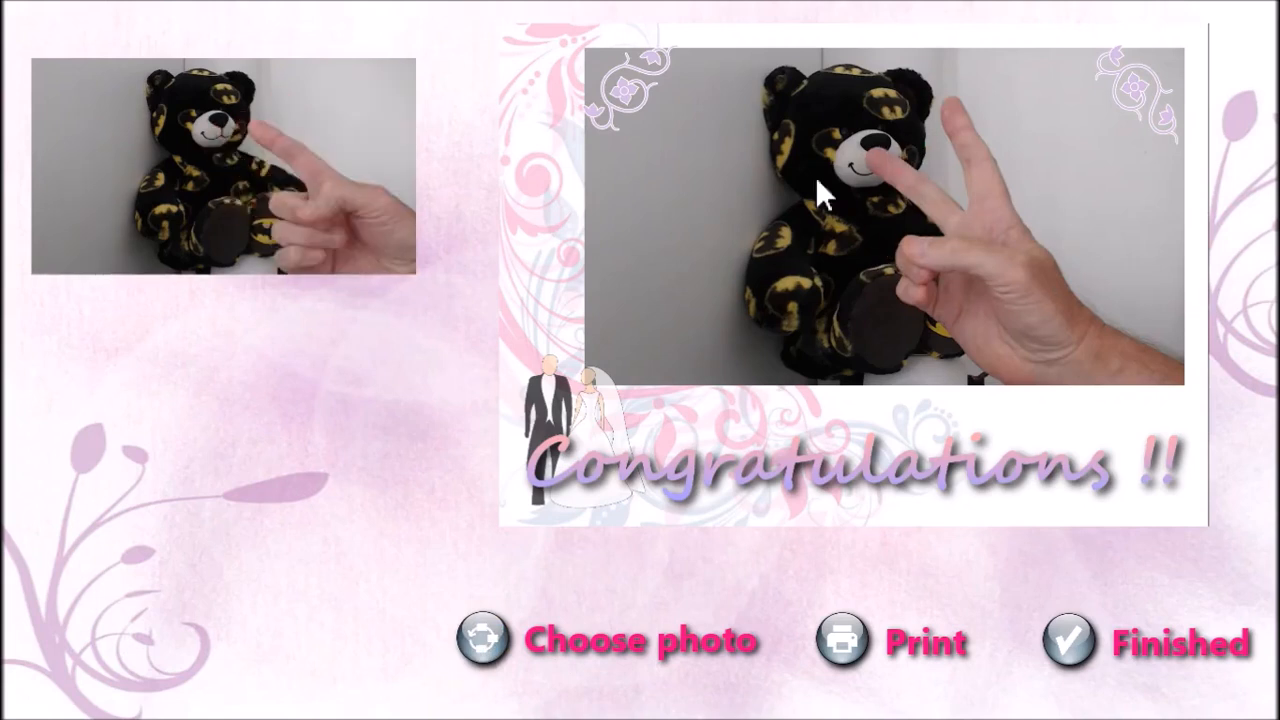
left_click(493, 640)
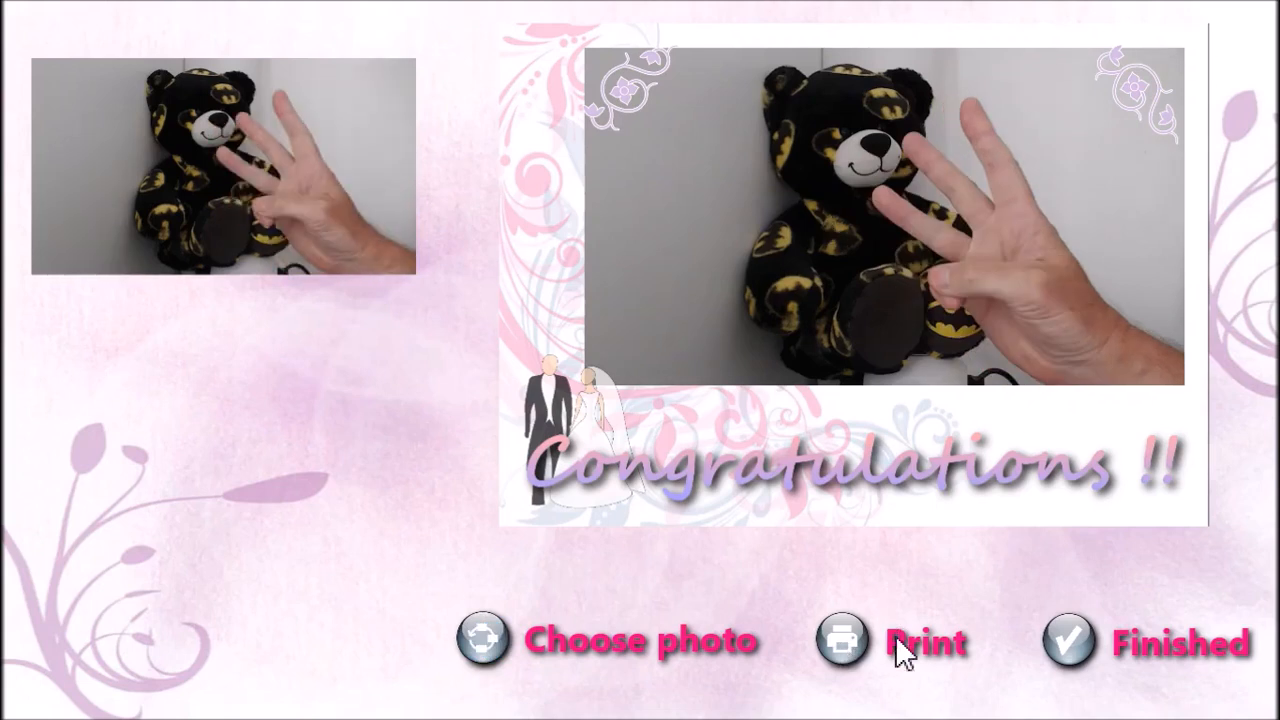
left_click(490, 648)
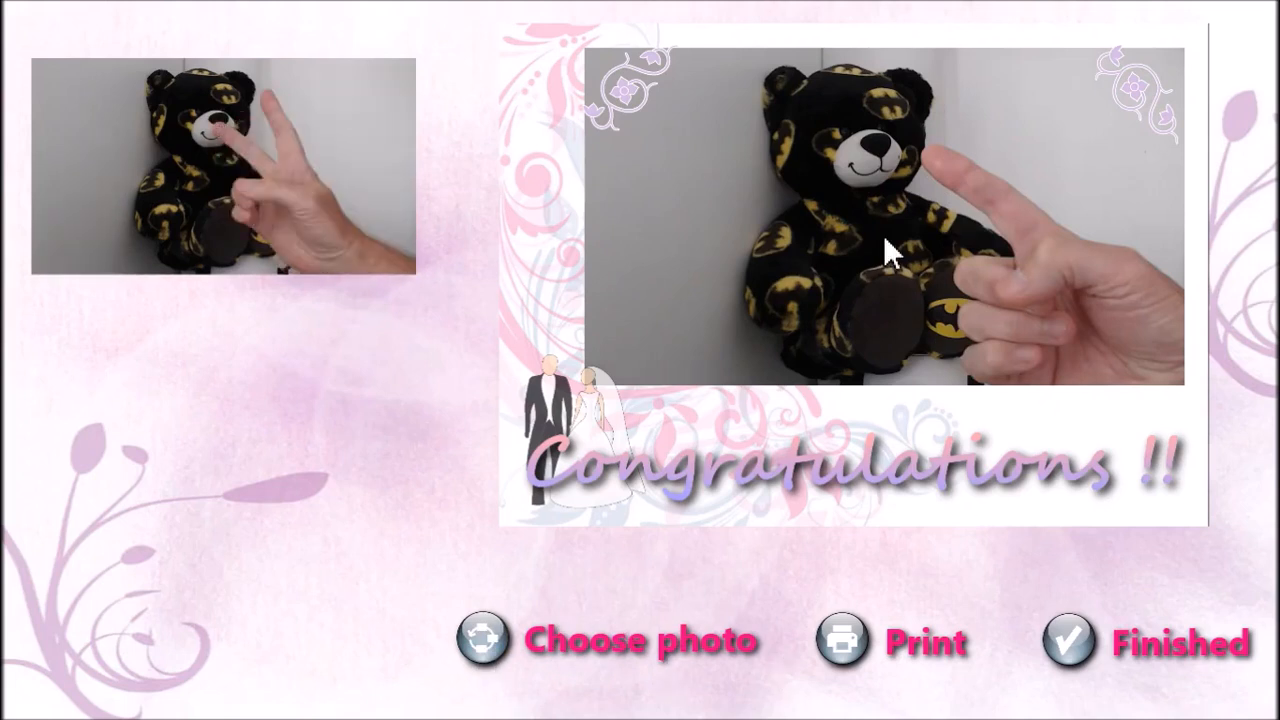
left_click(1067, 644)
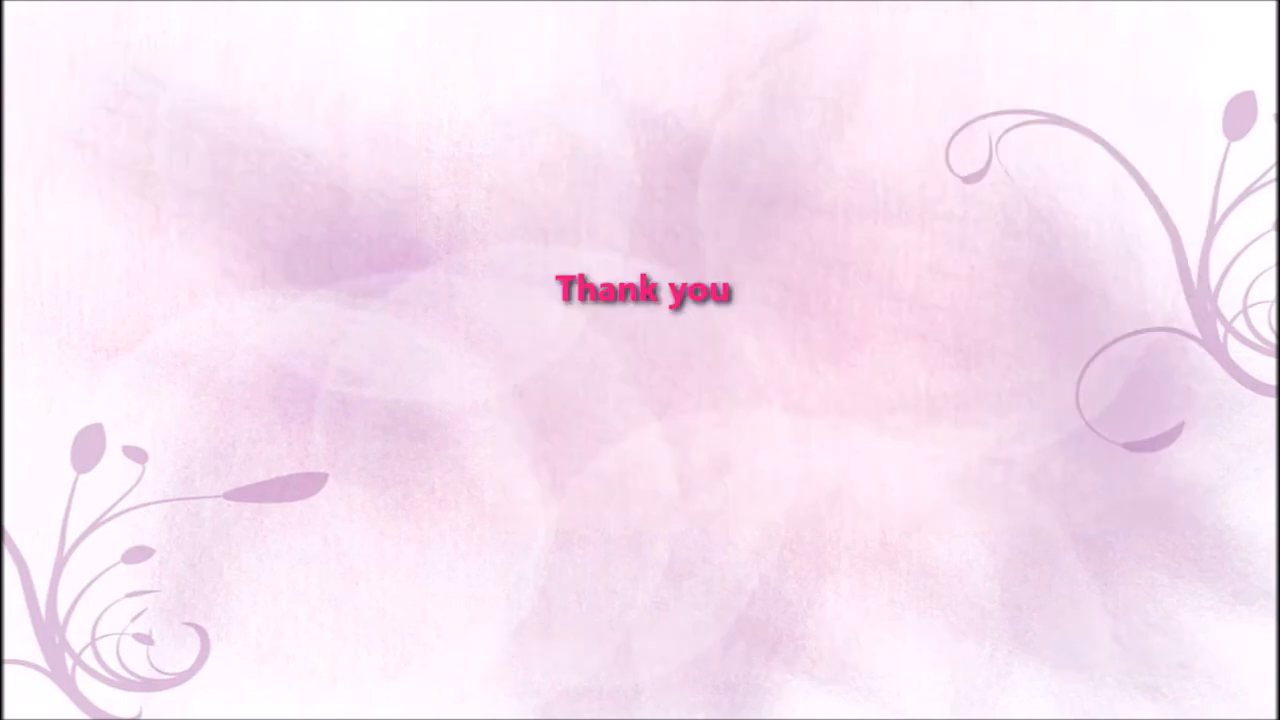
key("Escape")
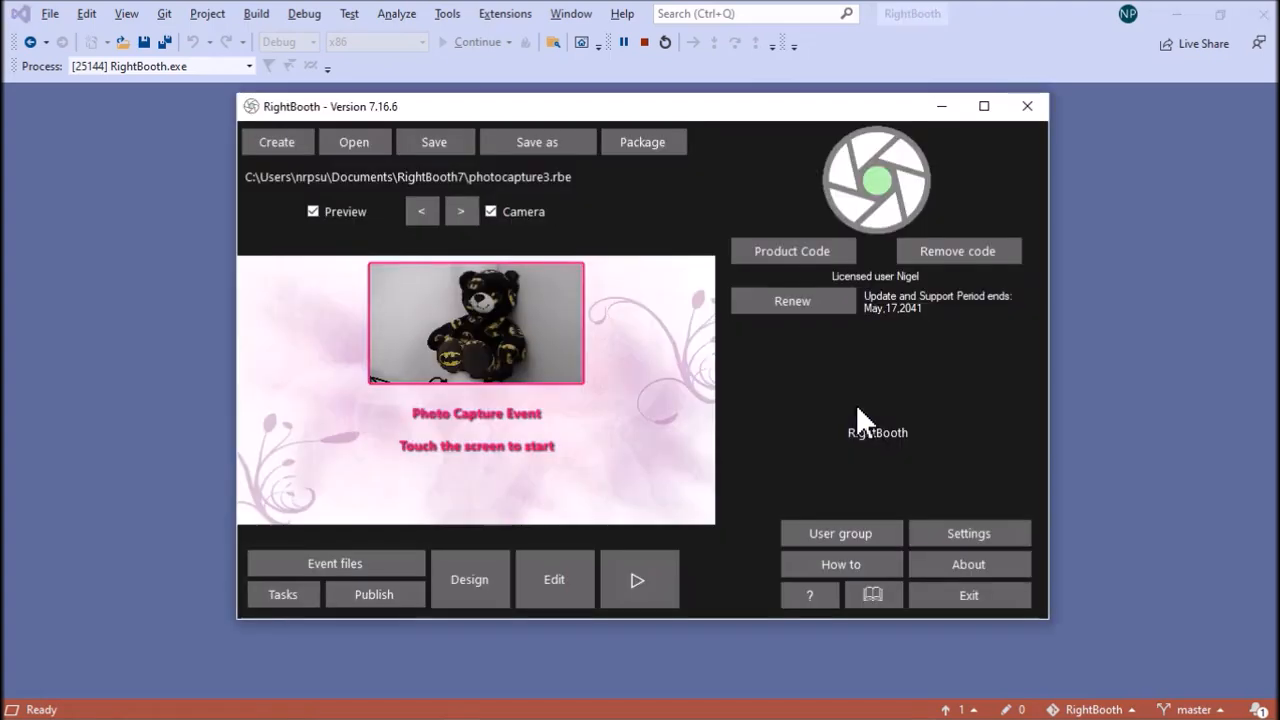
Add enhancements to the event's photos with the Ken Burns effect enabled, and save the event
left_click(468, 581)
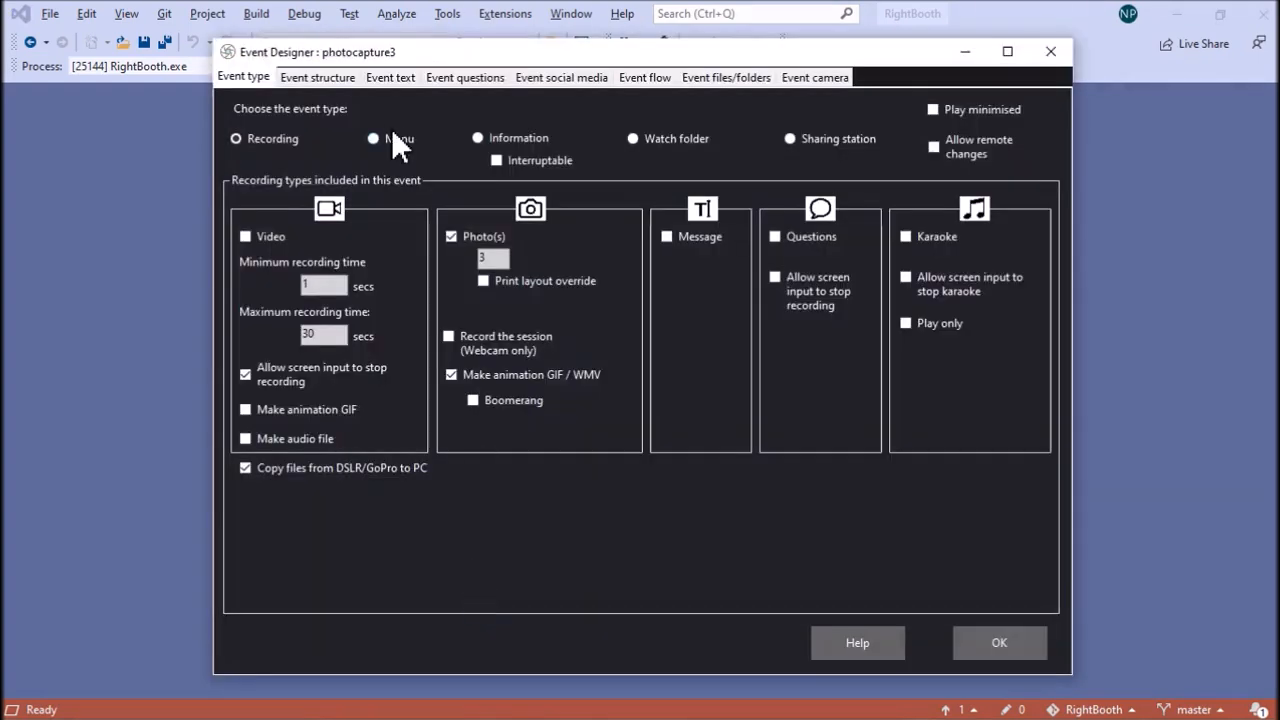
left_click(339, 80)
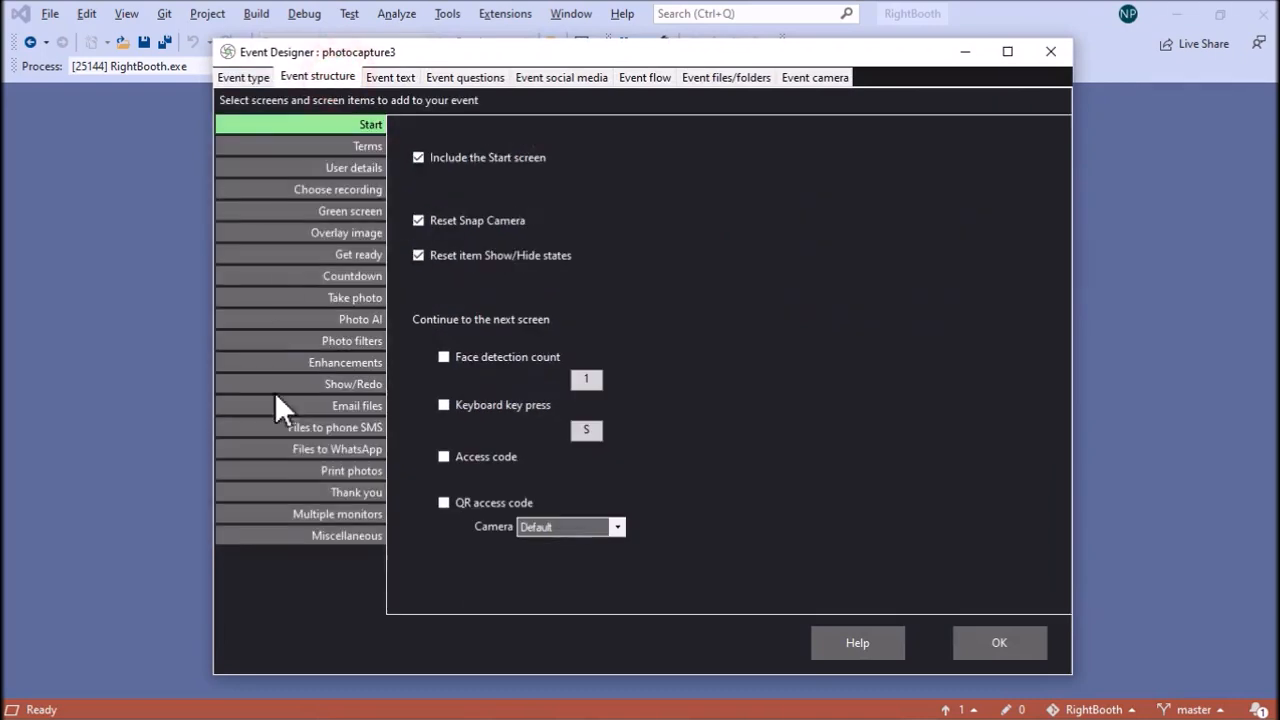
left_click(370, 368)
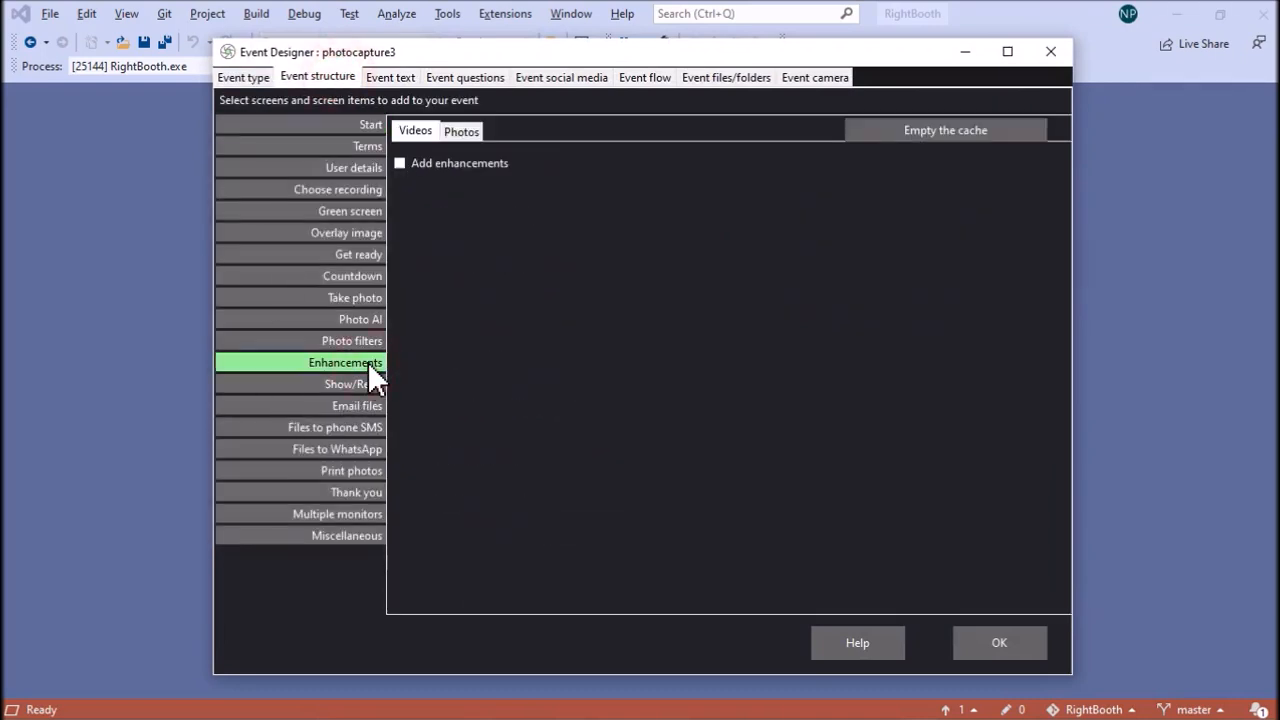
left_click(462, 132)
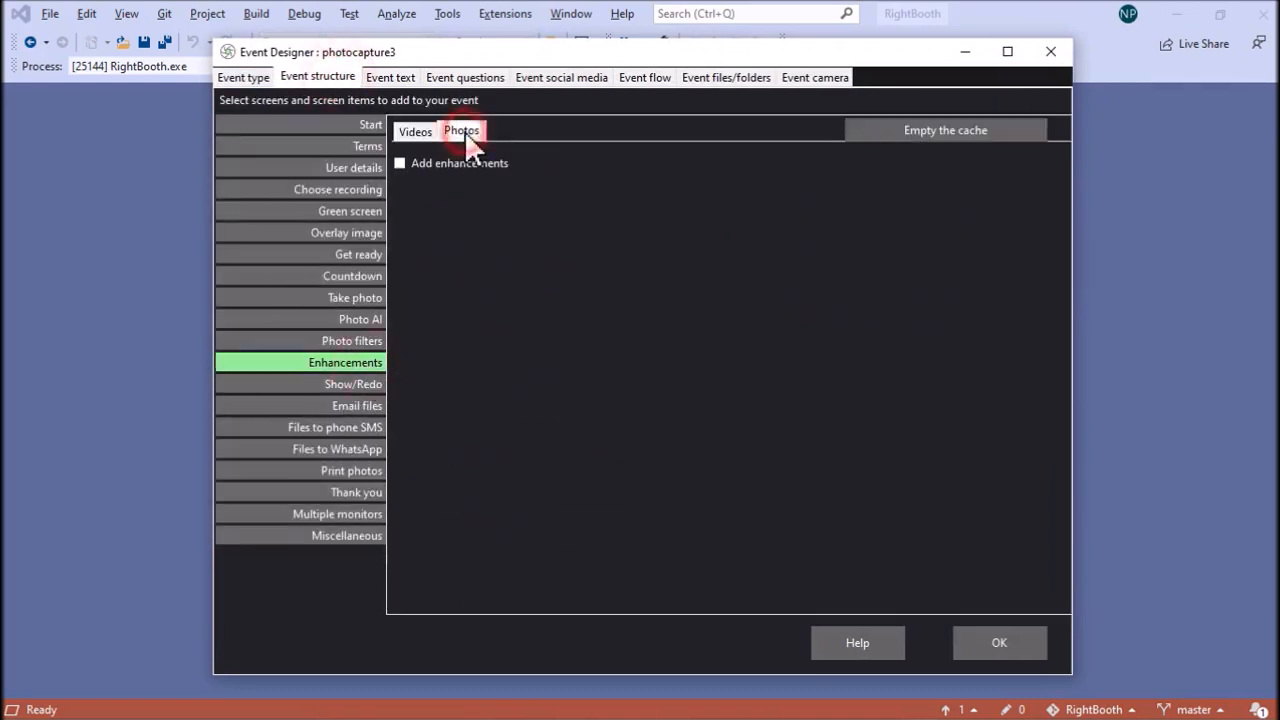
left_click(401, 164)
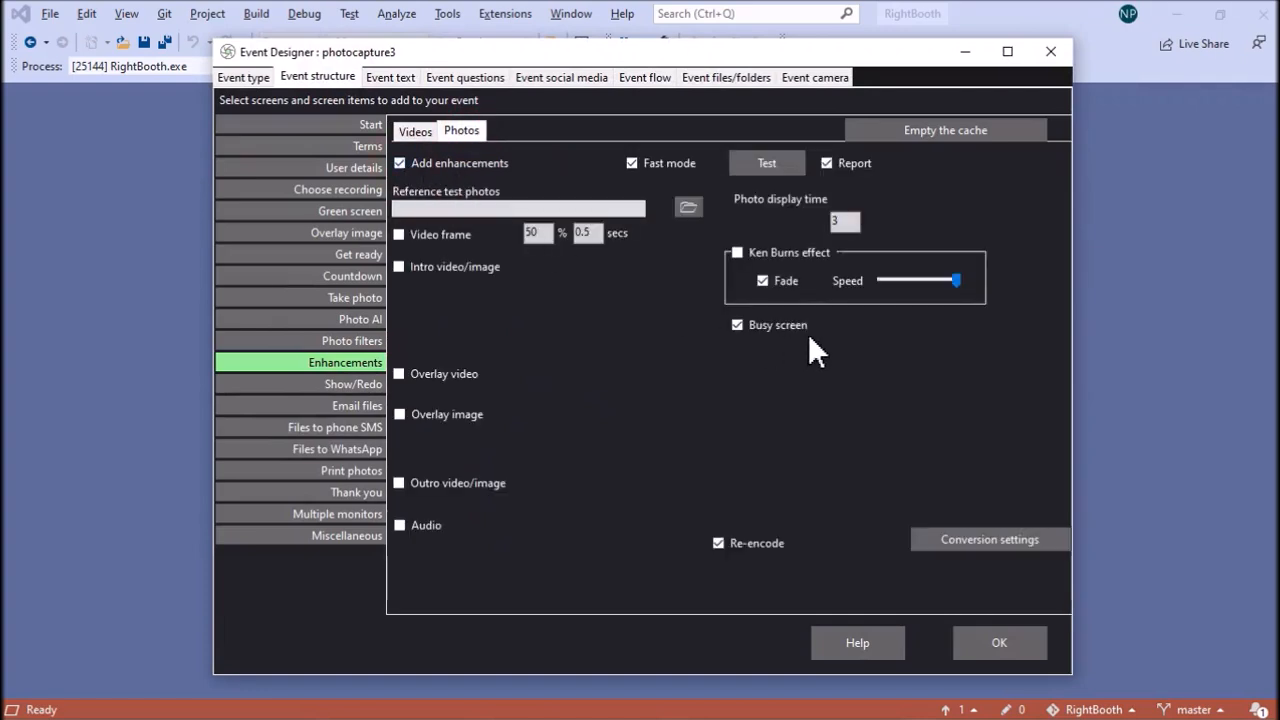
left_click(750, 249)
left_click(1000, 641)
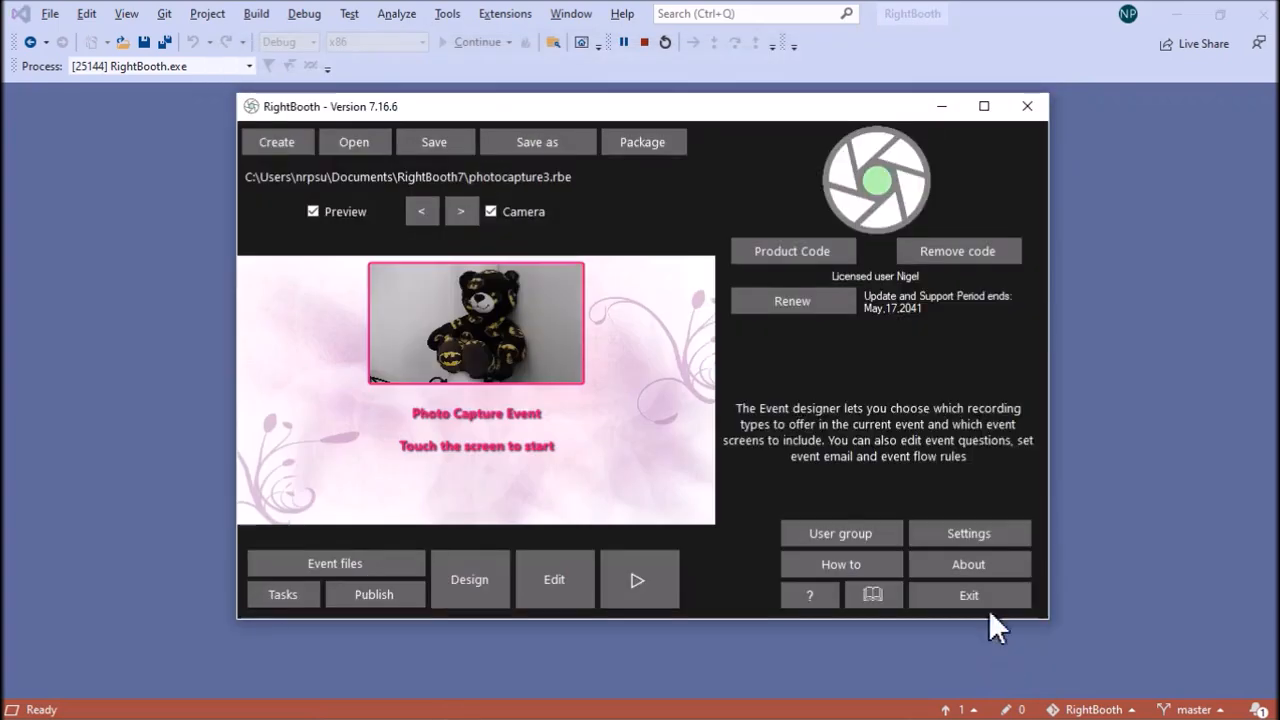
left_click(454, 150)
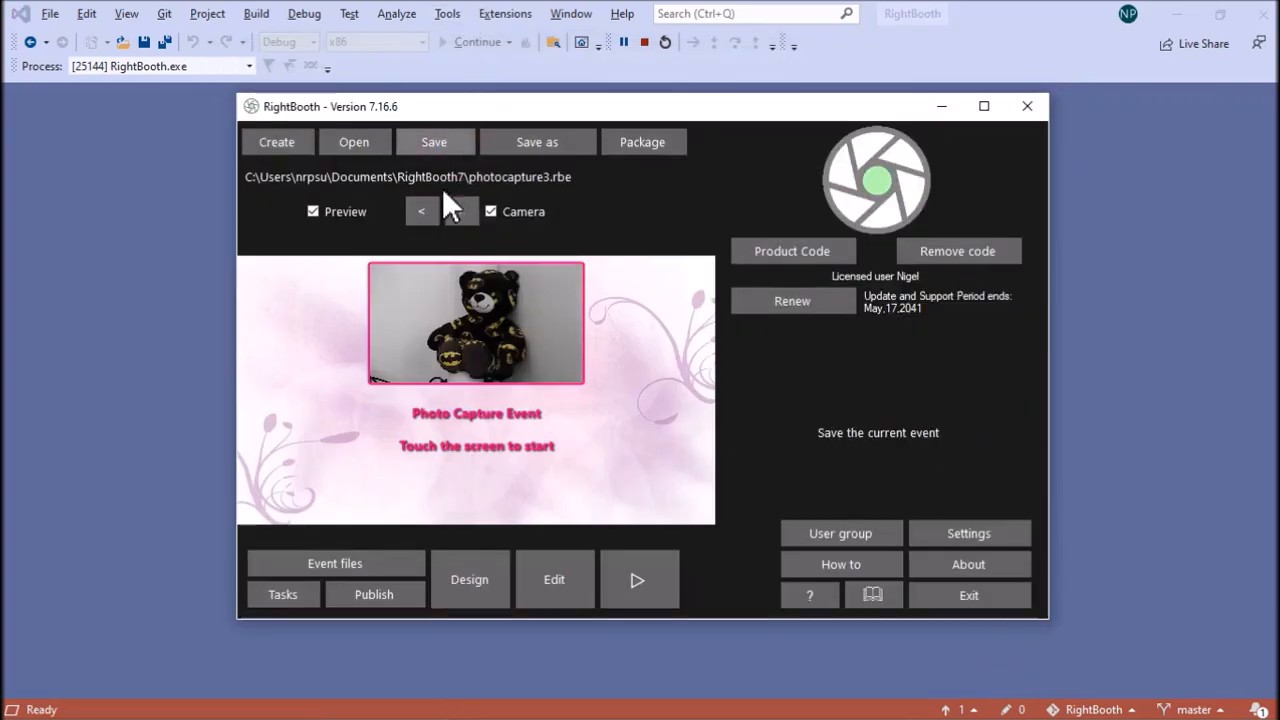
Open the Photo options screen in the Screen Editor and add a video item to it
left_click(574, 590)
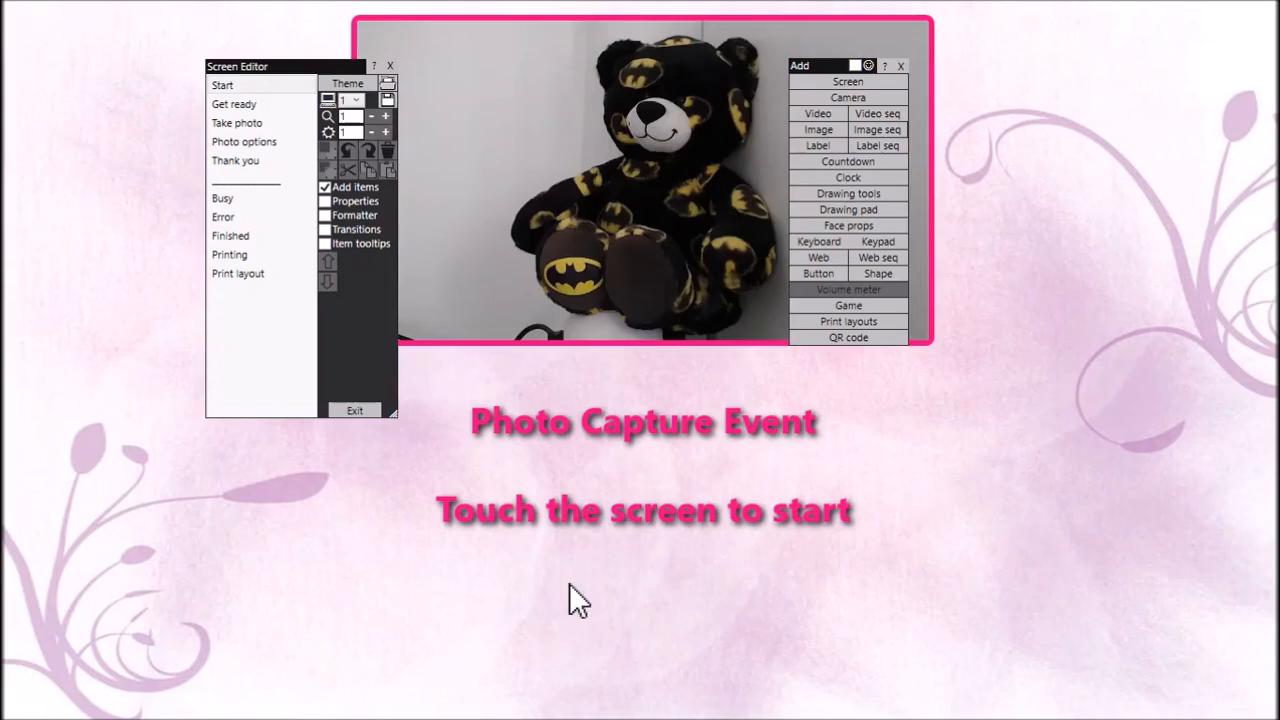
left_click(282, 141)
left_click_drag(318, 62, 616, 42)
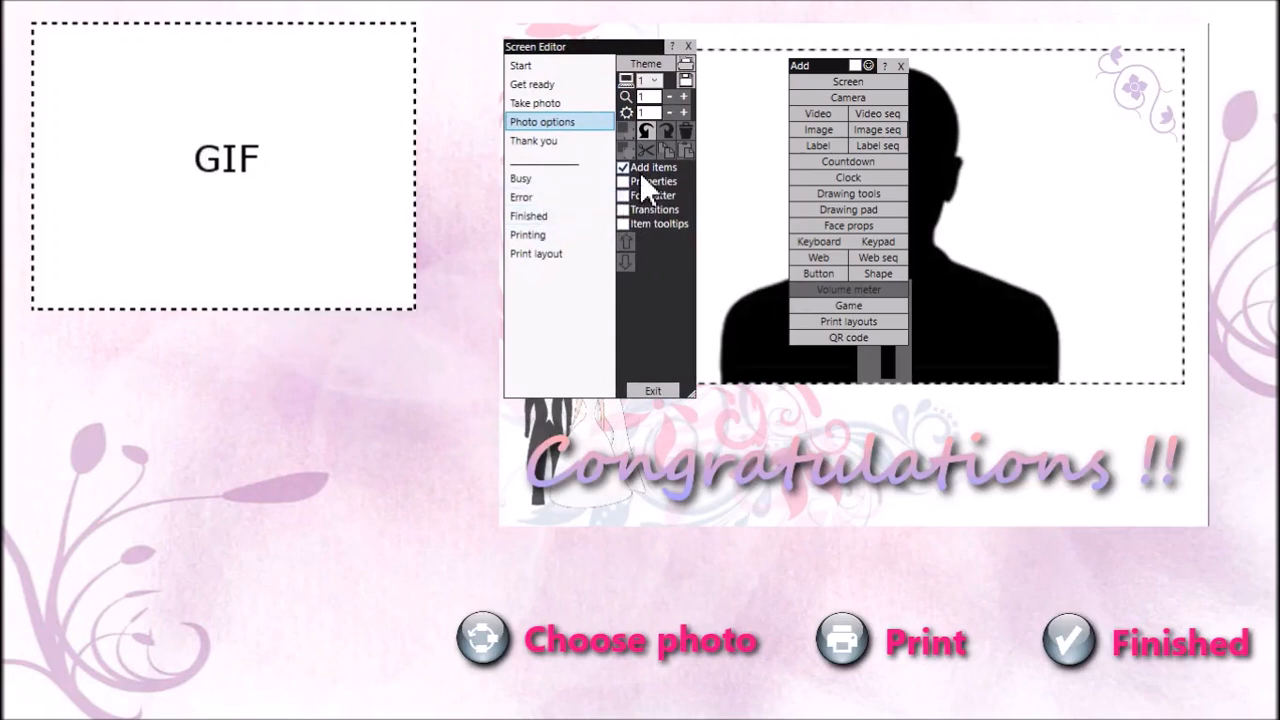
left_click(829, 114)
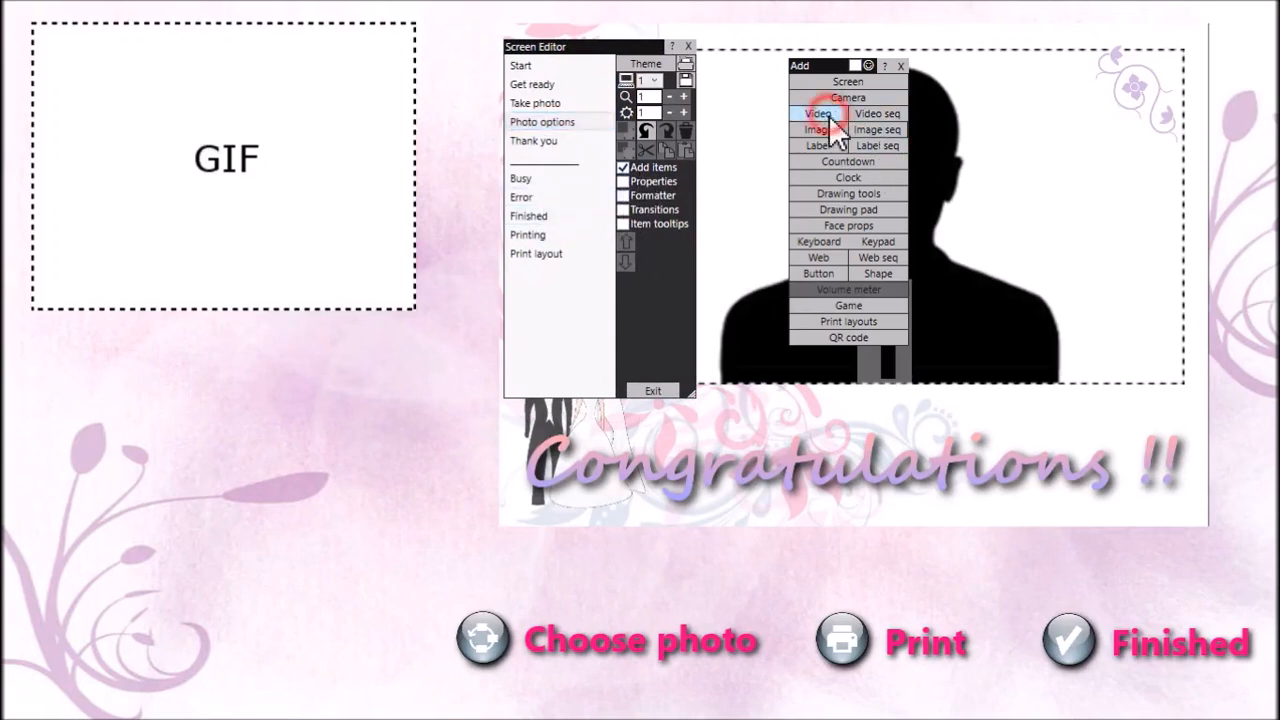
left_click(562, 586)
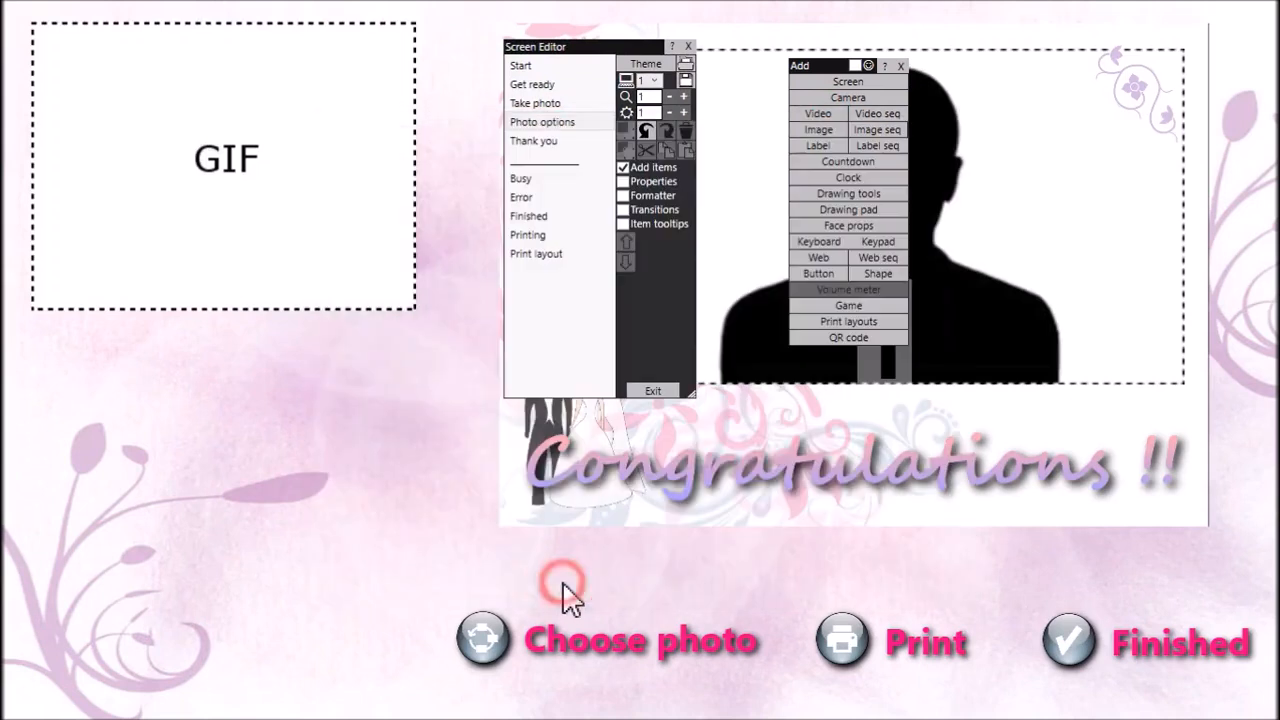
Place the new video item below the GIF and enlarge it to about 414 by 366
left_click_drag(743, 373, 286, 452)
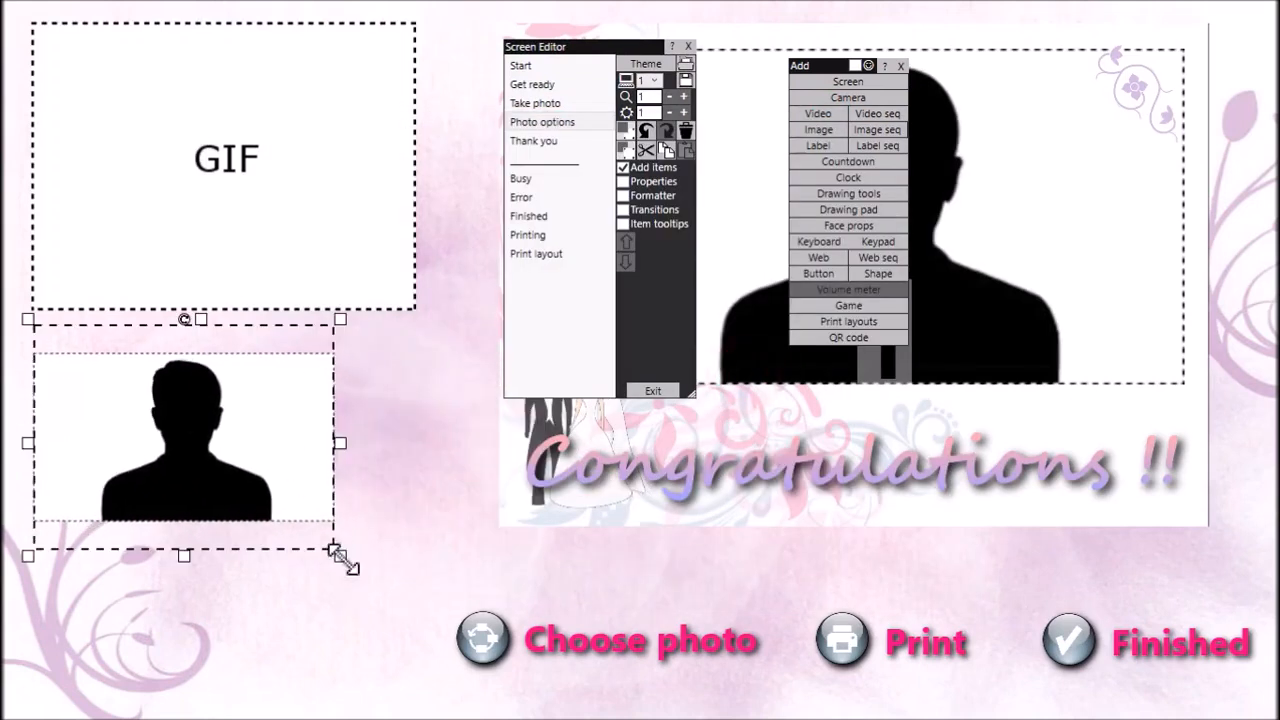
left_click_drag(343, 559, 431, 674)
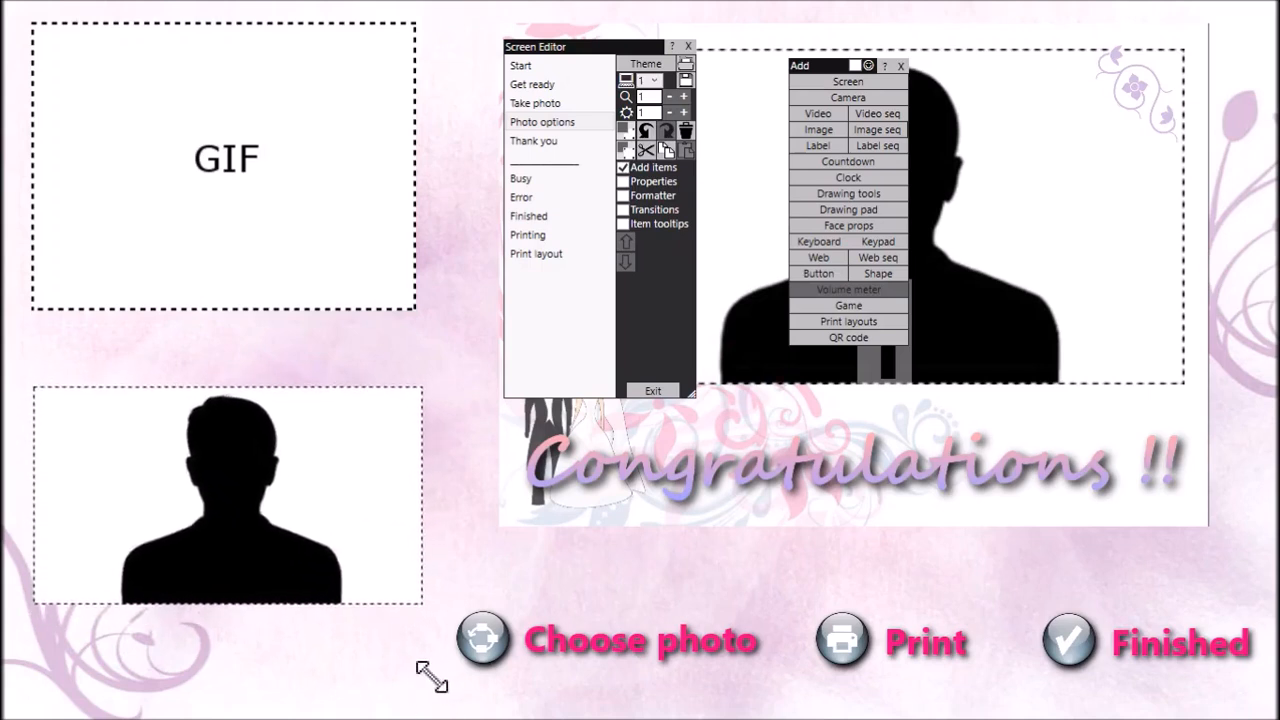
left_click(300, 478)
left_click_drag(300, 478, 300, 487)
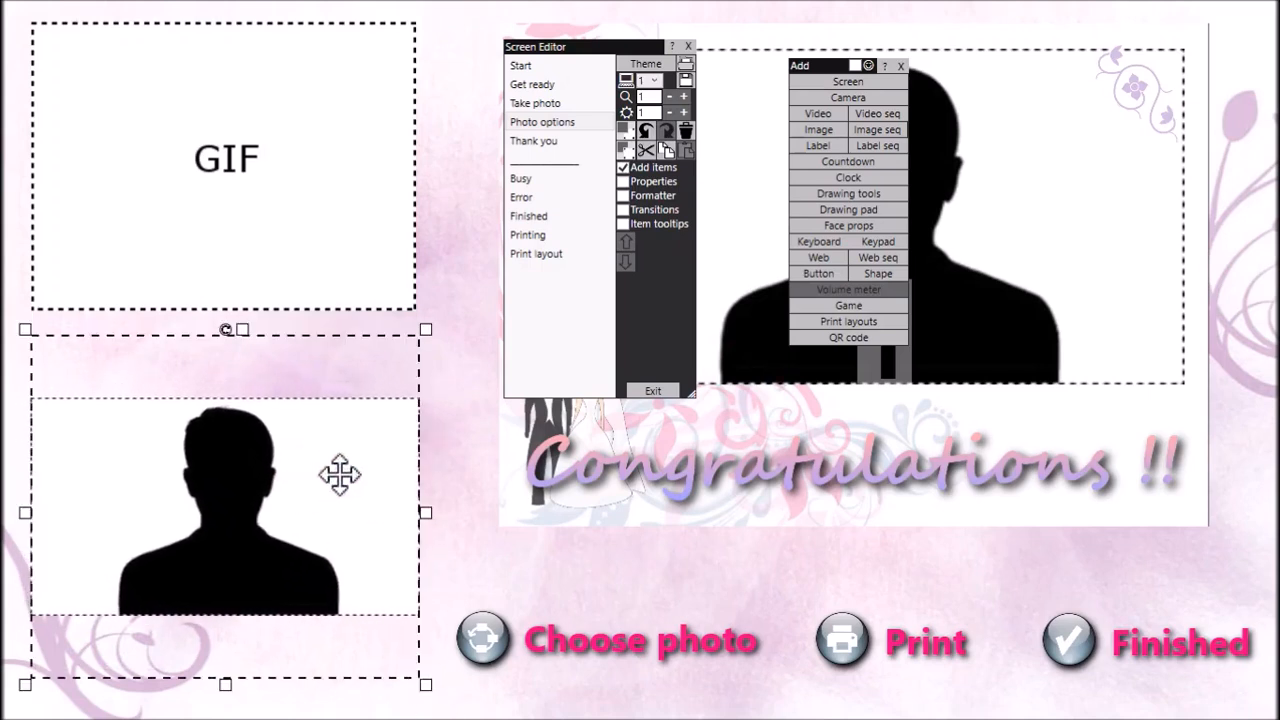
Review the video item's properties and exit the Screen Editor
left_click(666, 183)
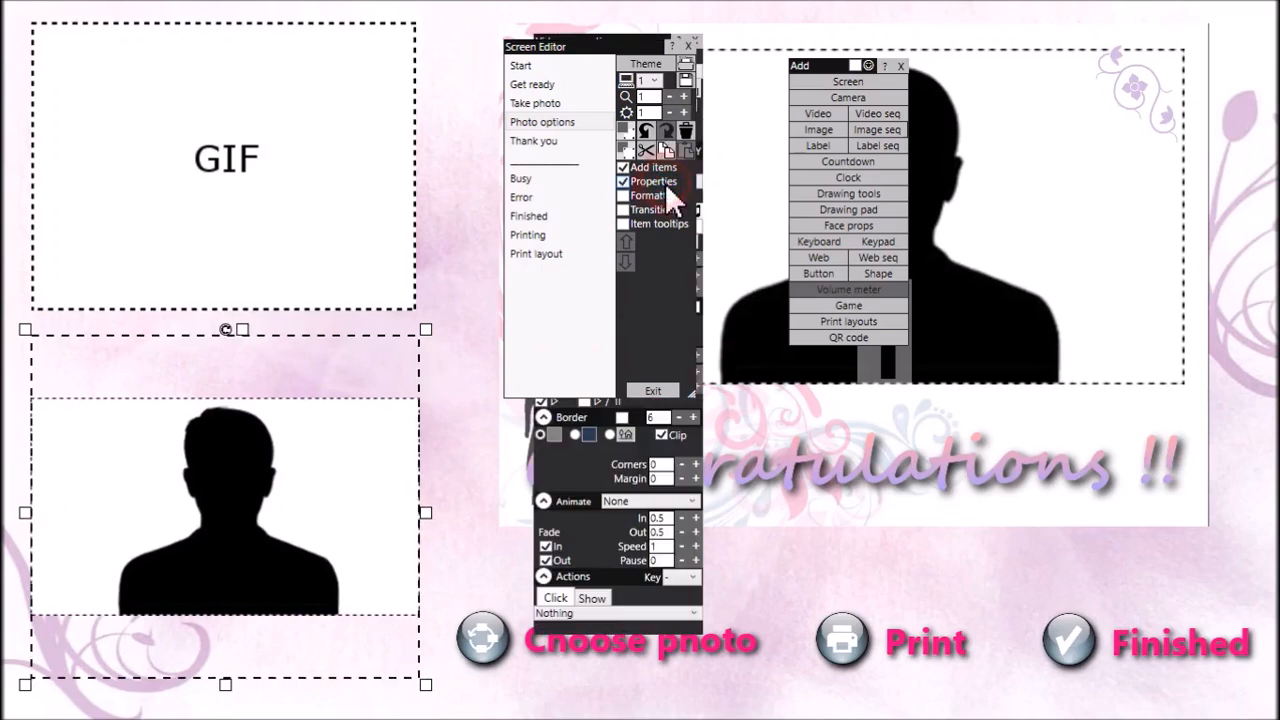
left_click_drag(610, 46, 420, 6)
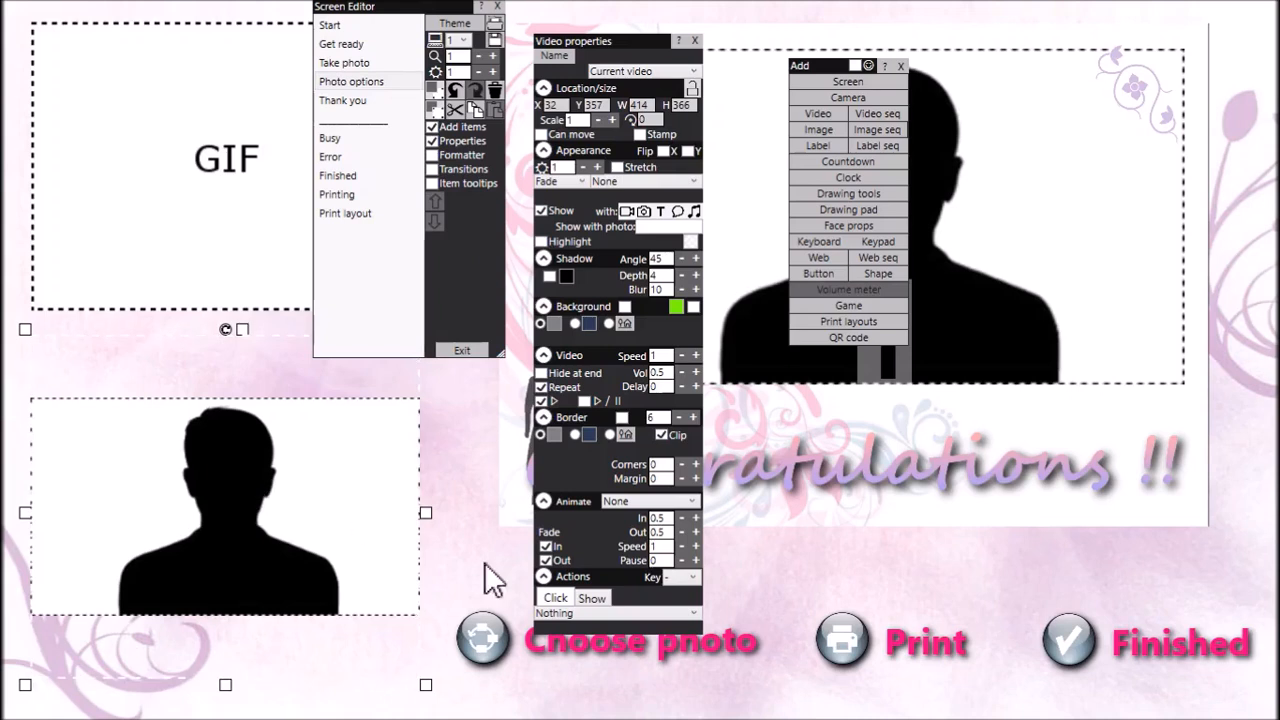
left_click(482, 350)
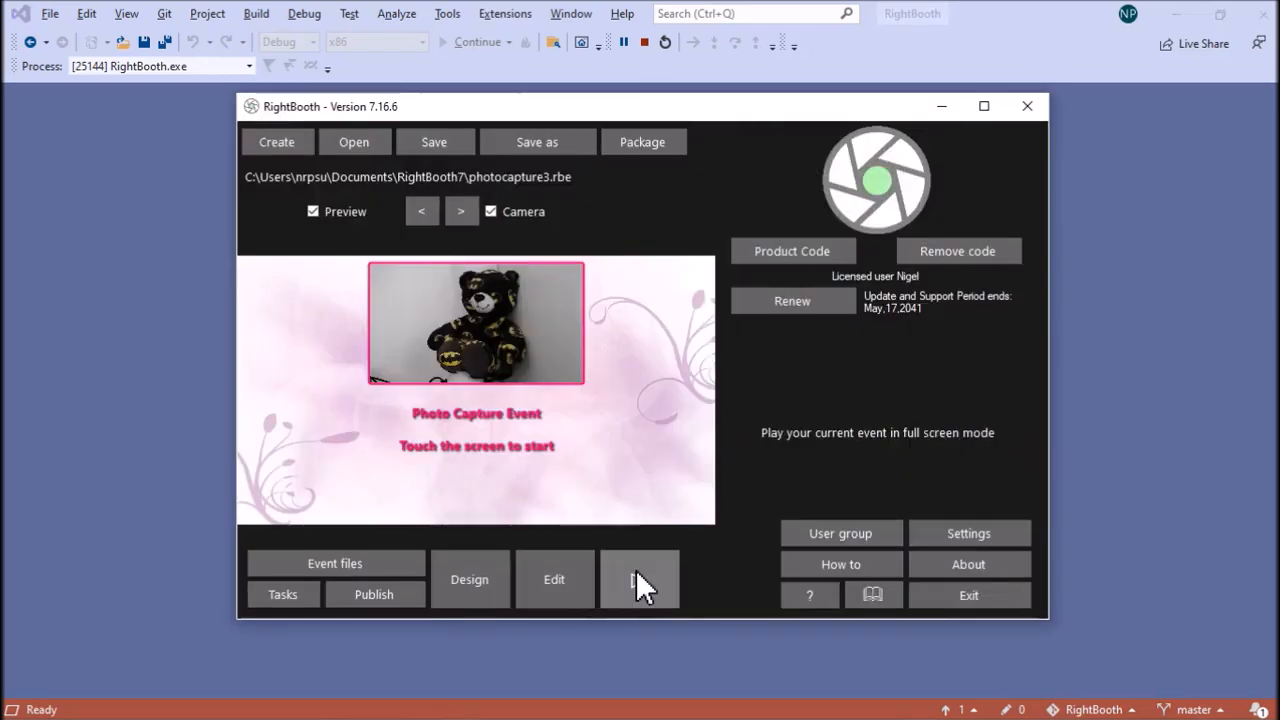
Play the event, take the photos, check the video on the Photo options screen, finish the session and stop playback
left_click(636, 575)
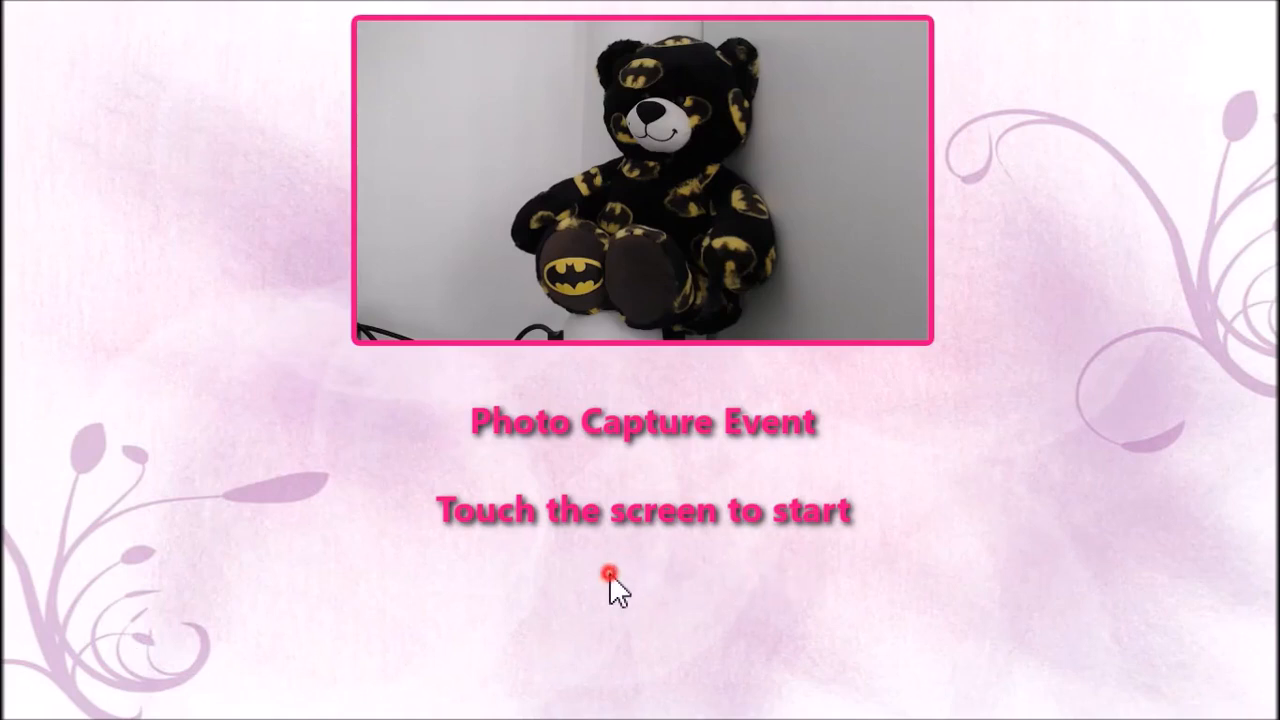
left_click(609, 574)
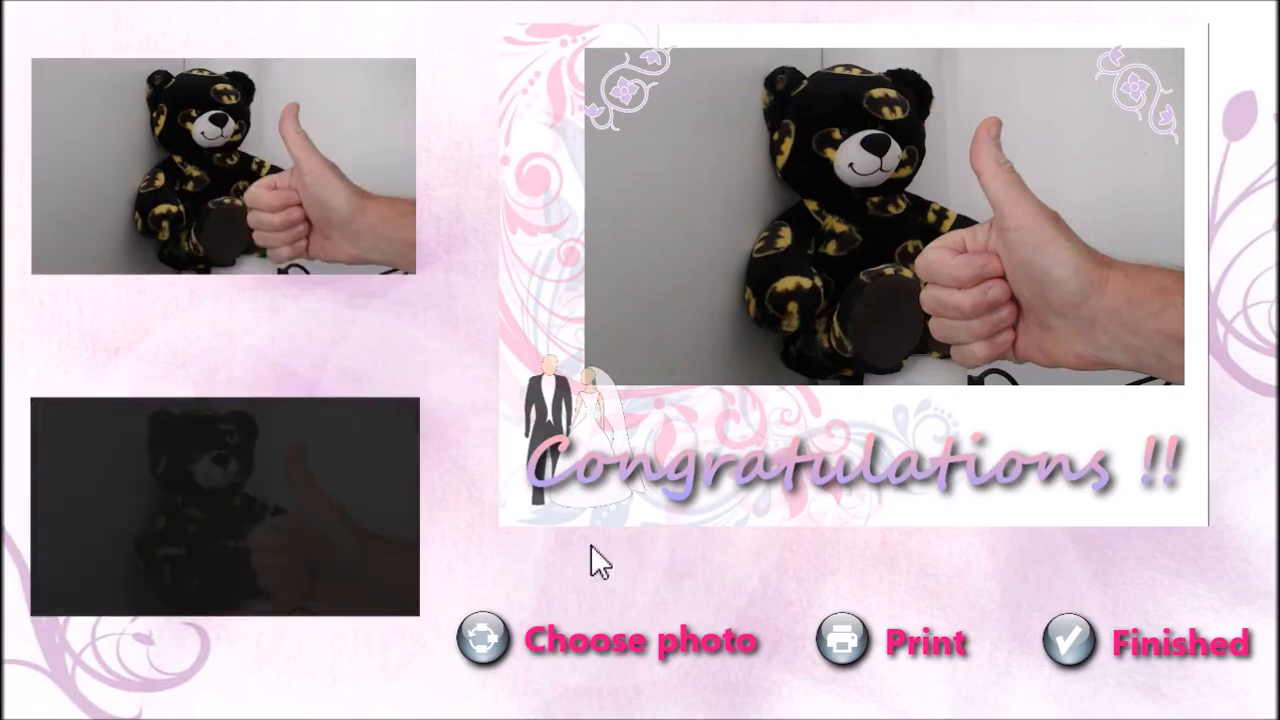
left_click(1074, 641)
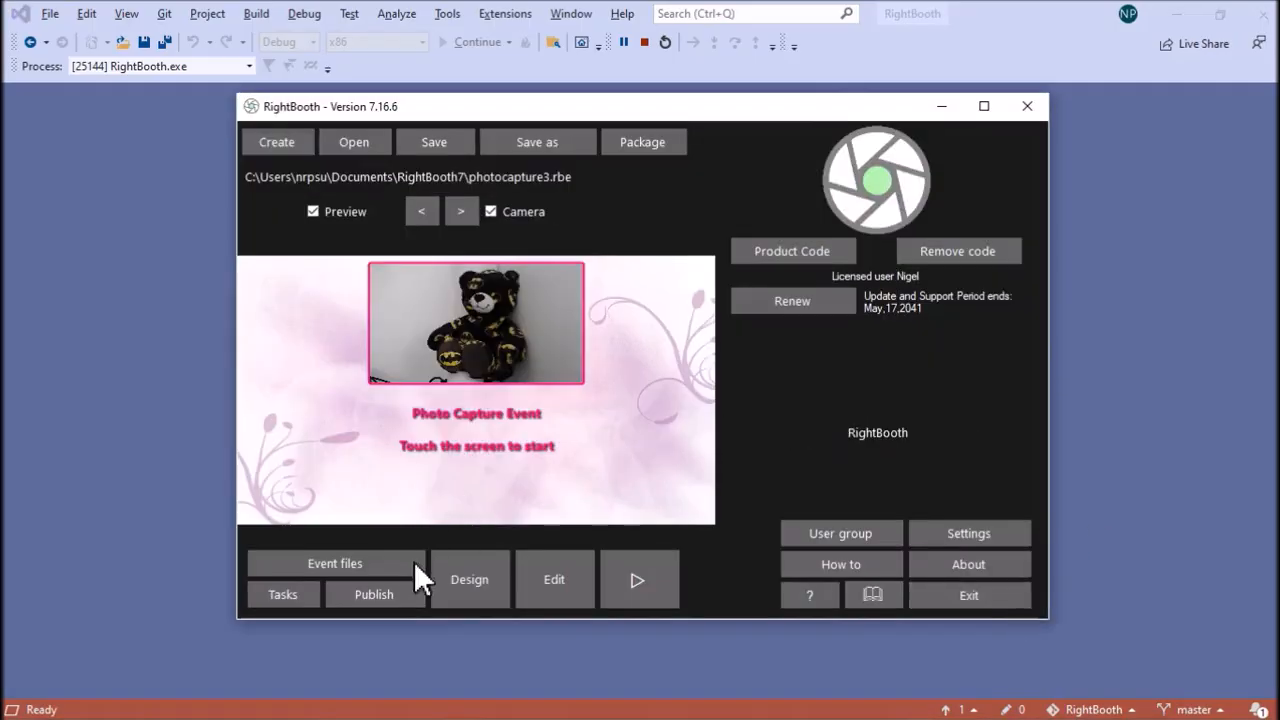
left_click(387, 569)
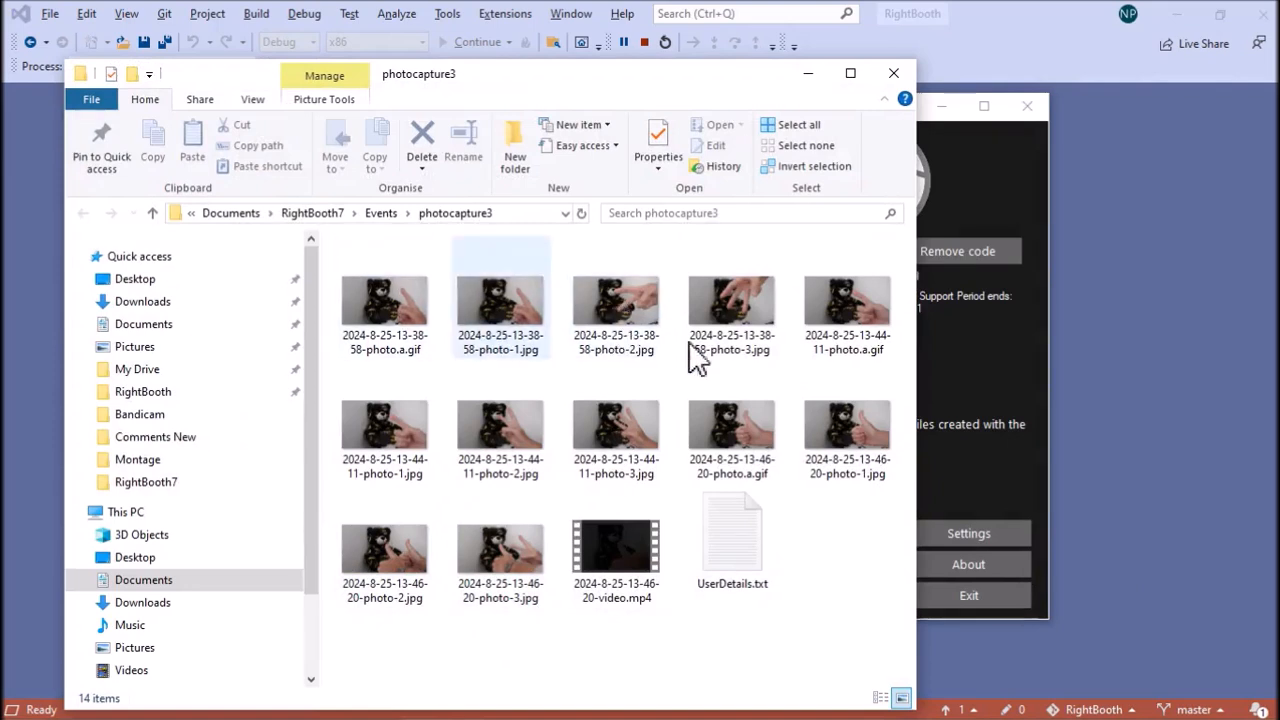
double_click(878, 328)
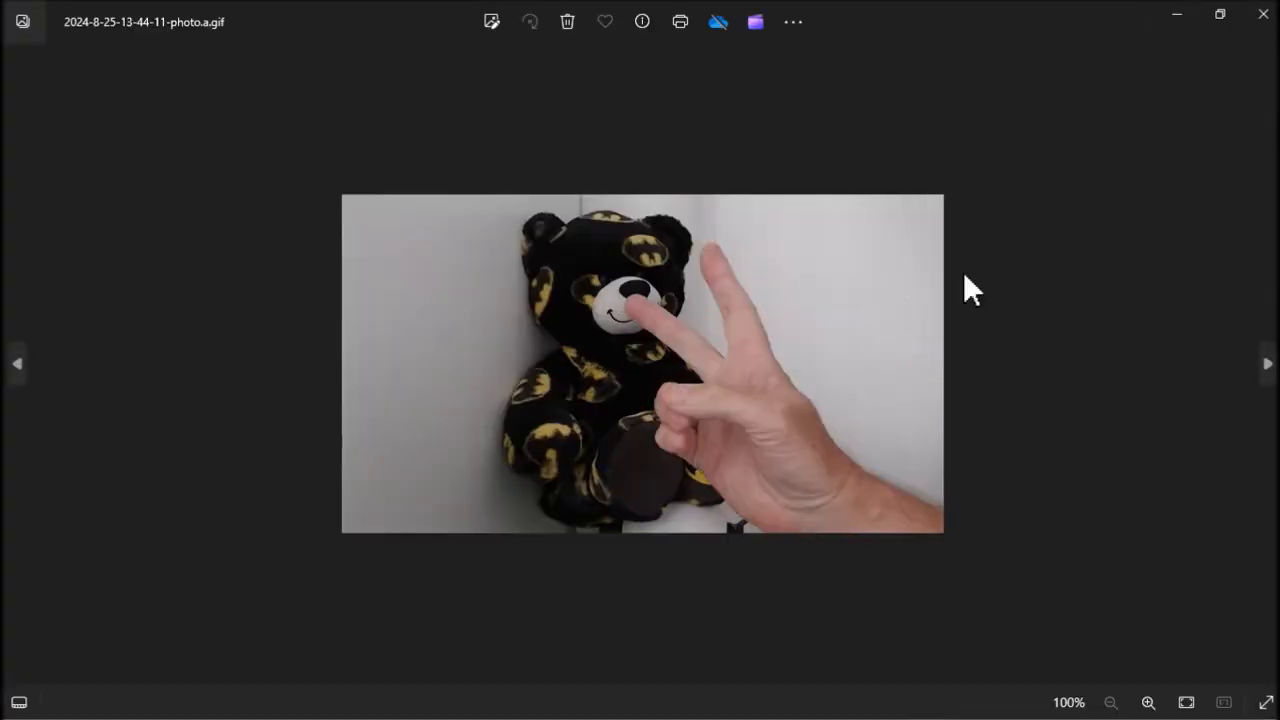
left_click(1263, 14)
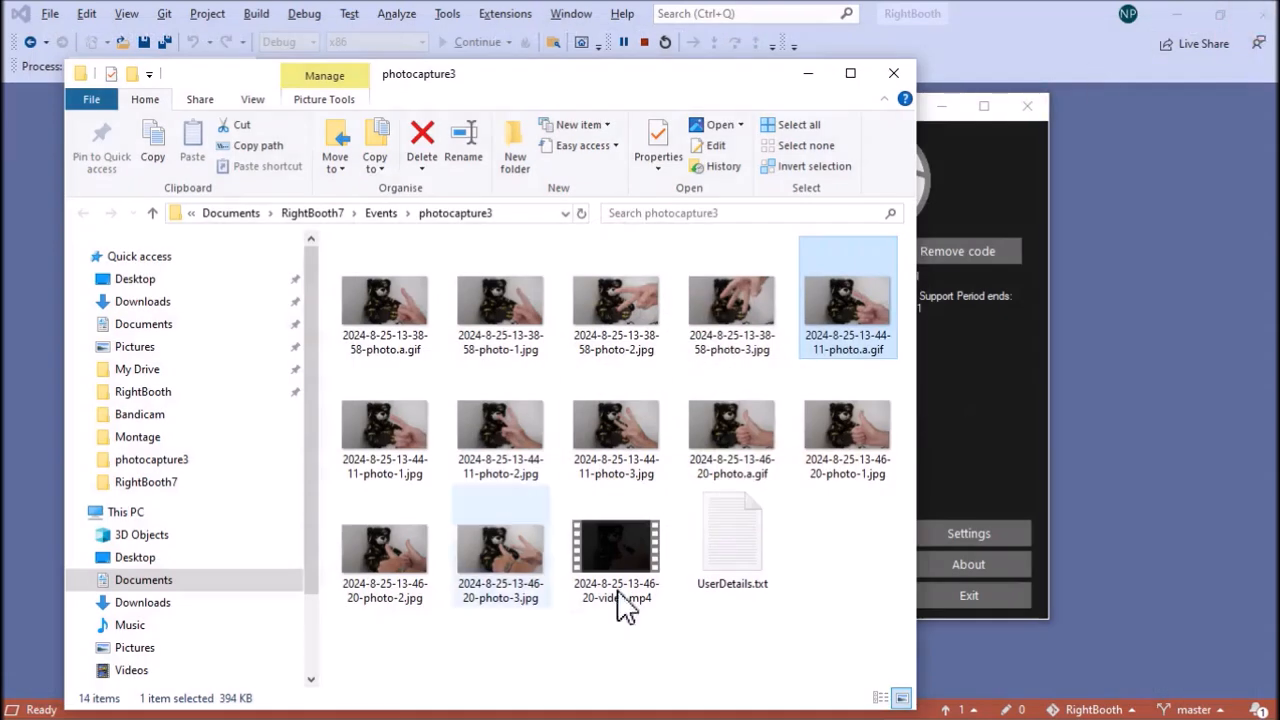
double_click(652, 544)
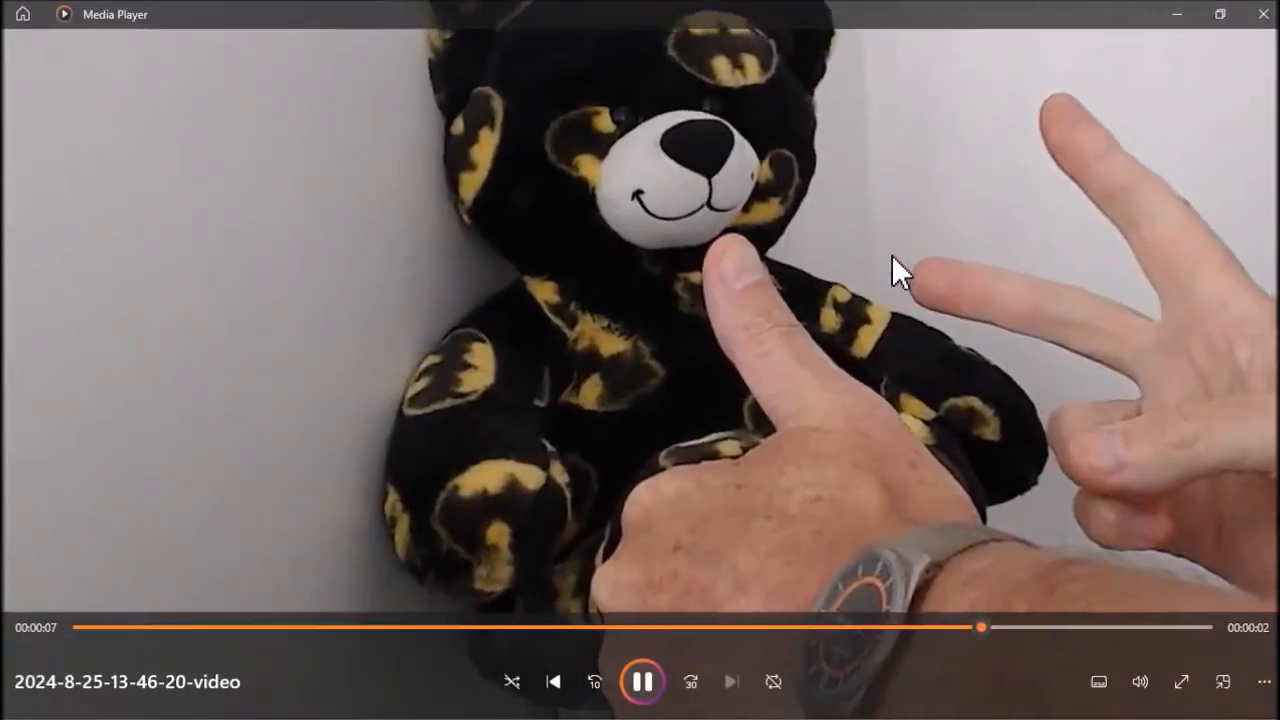
left_click(1262, 14)
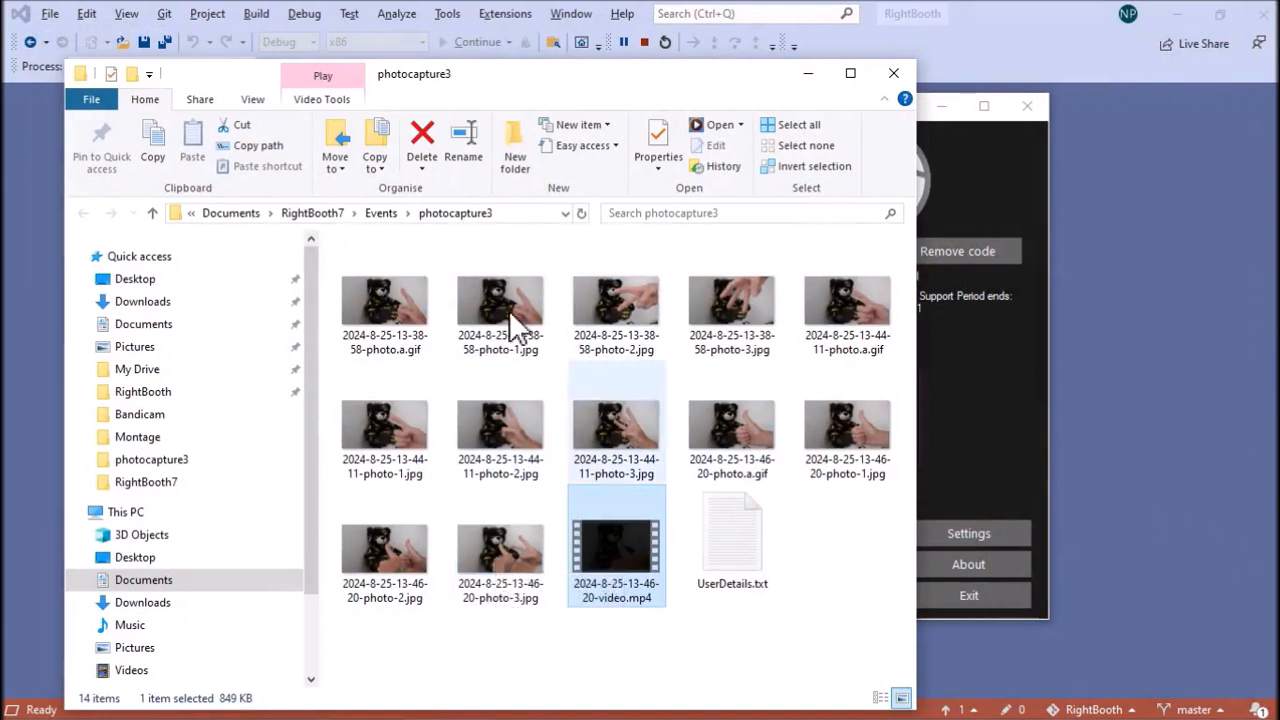
Switch back to RightBooth, set the event to save the print layout as an image file, and save the event
left_click(989, 475)
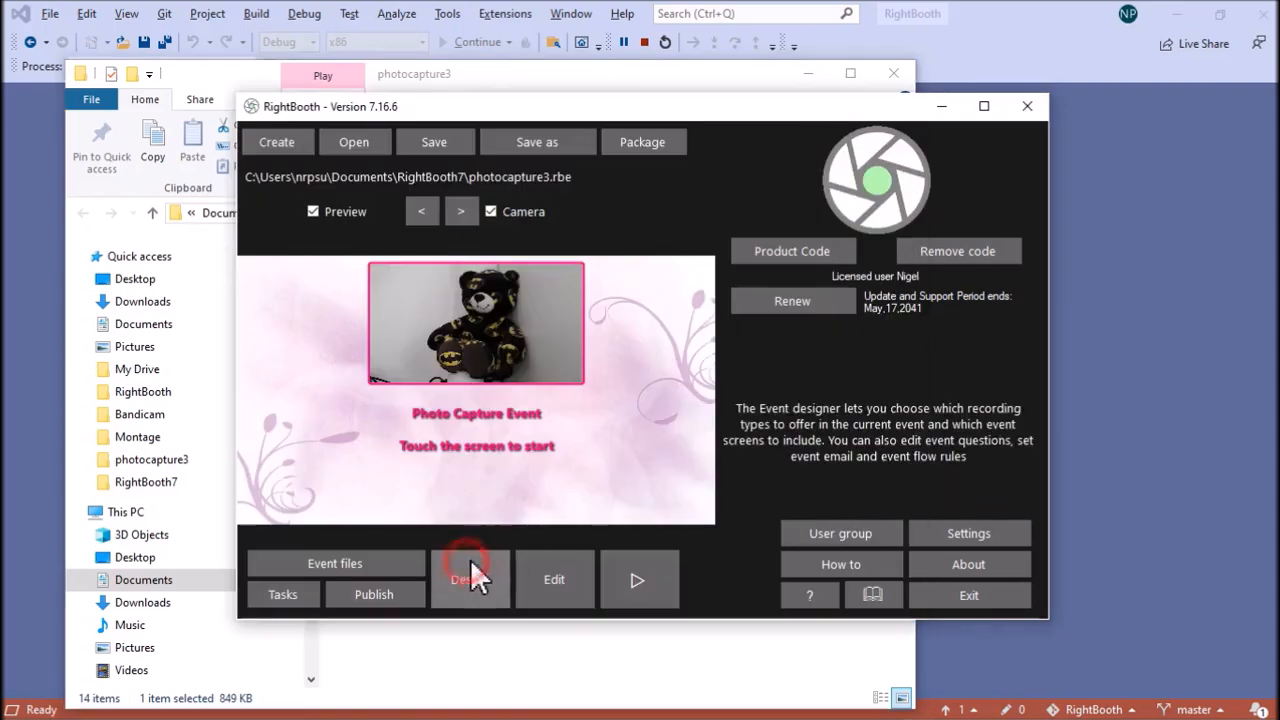
left_click(474, 578)
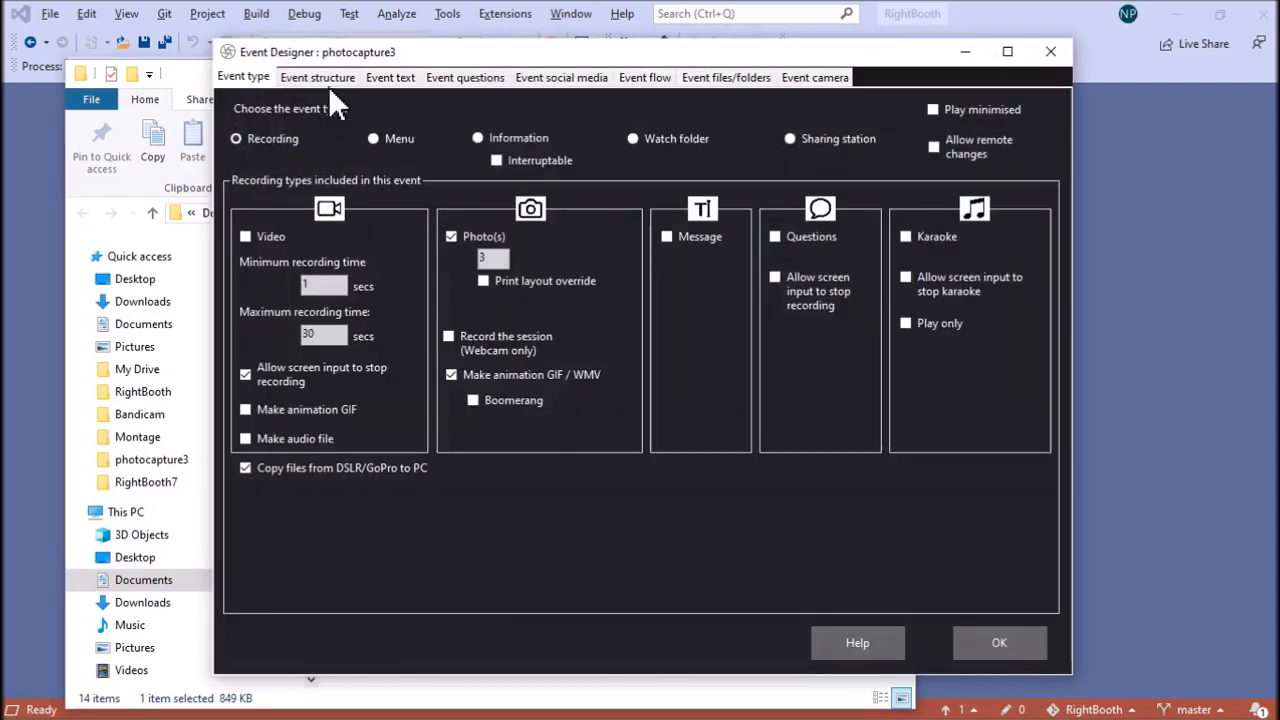
left_click(320, 78)
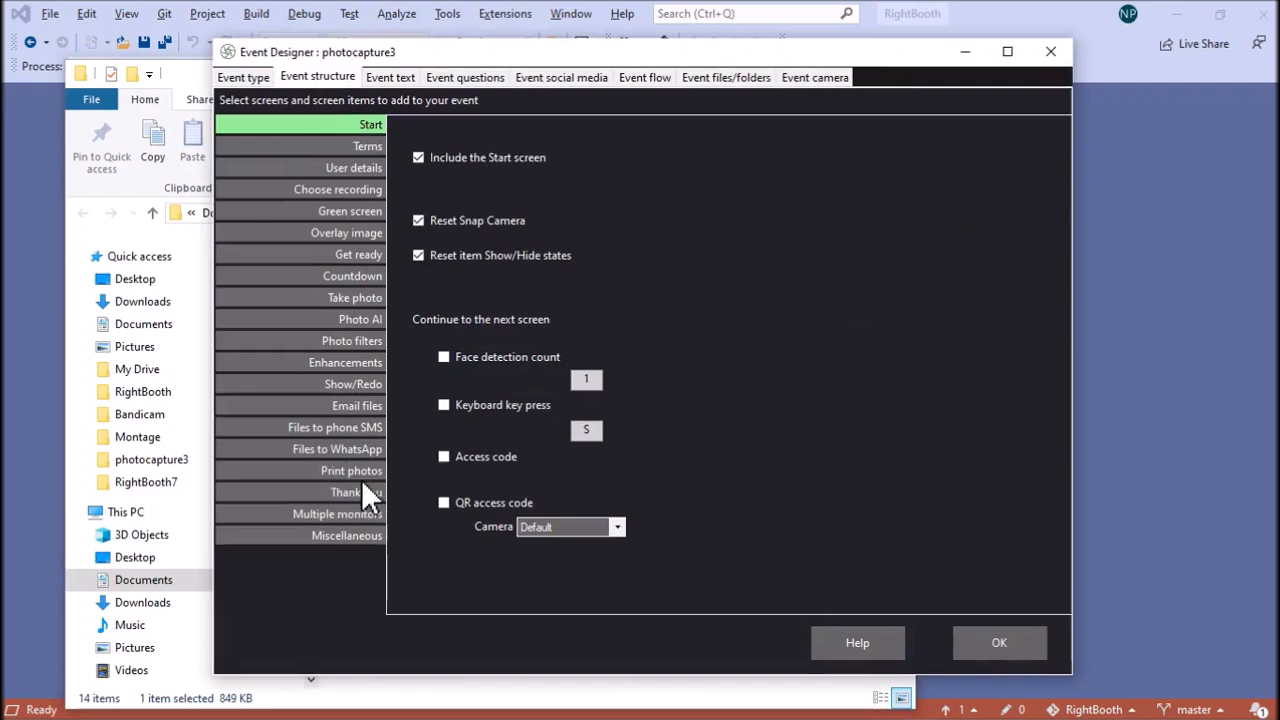
left_click(360, 472)
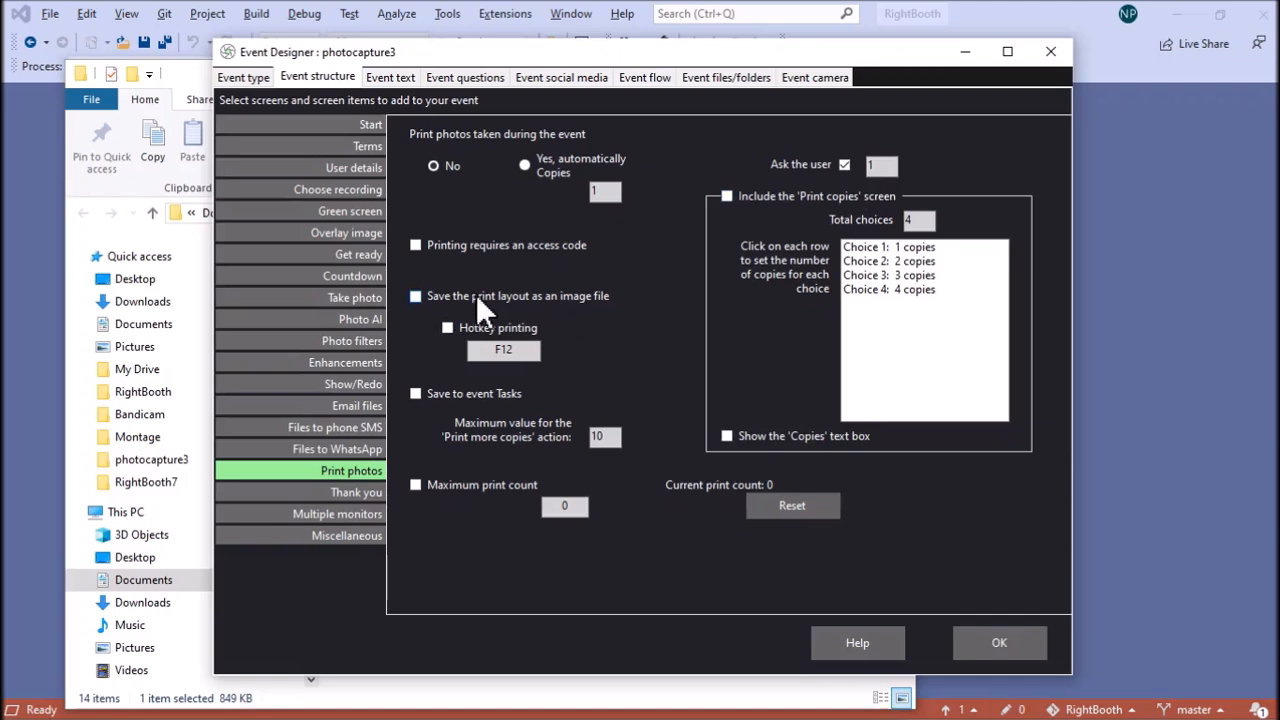
left_click(416, 296)
left_click(1010, 645)
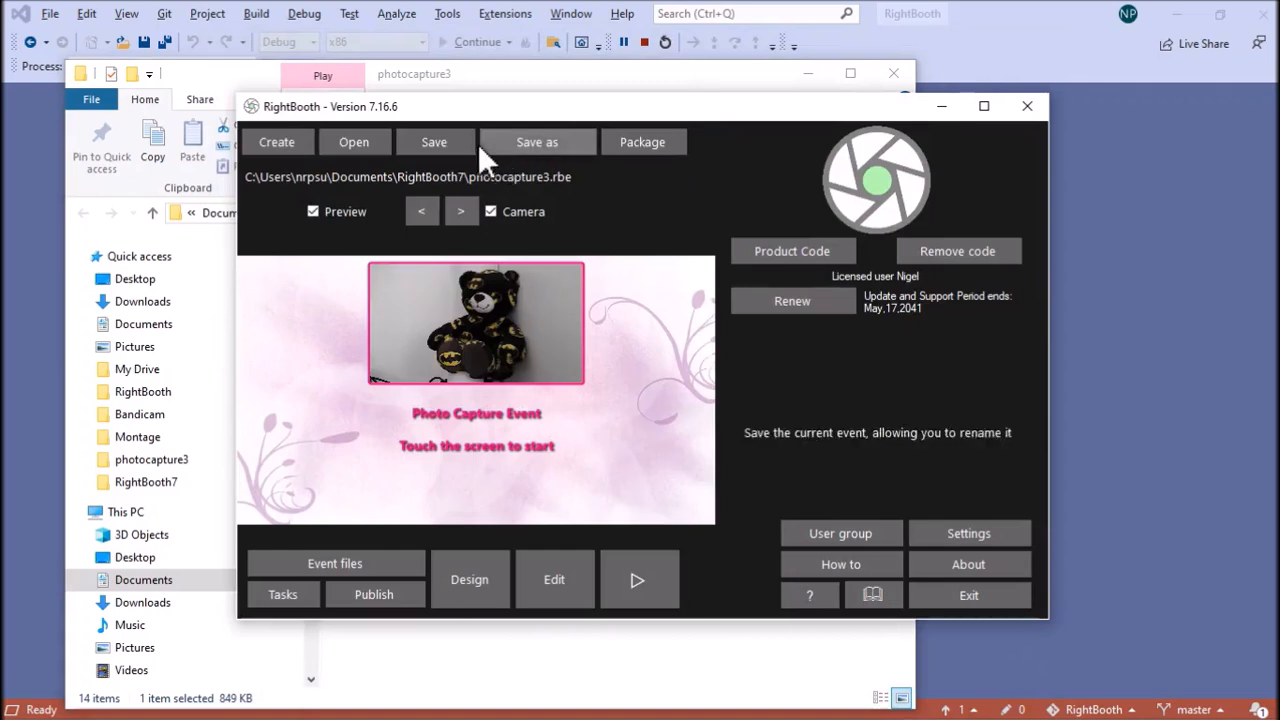
left_click(438, 143)
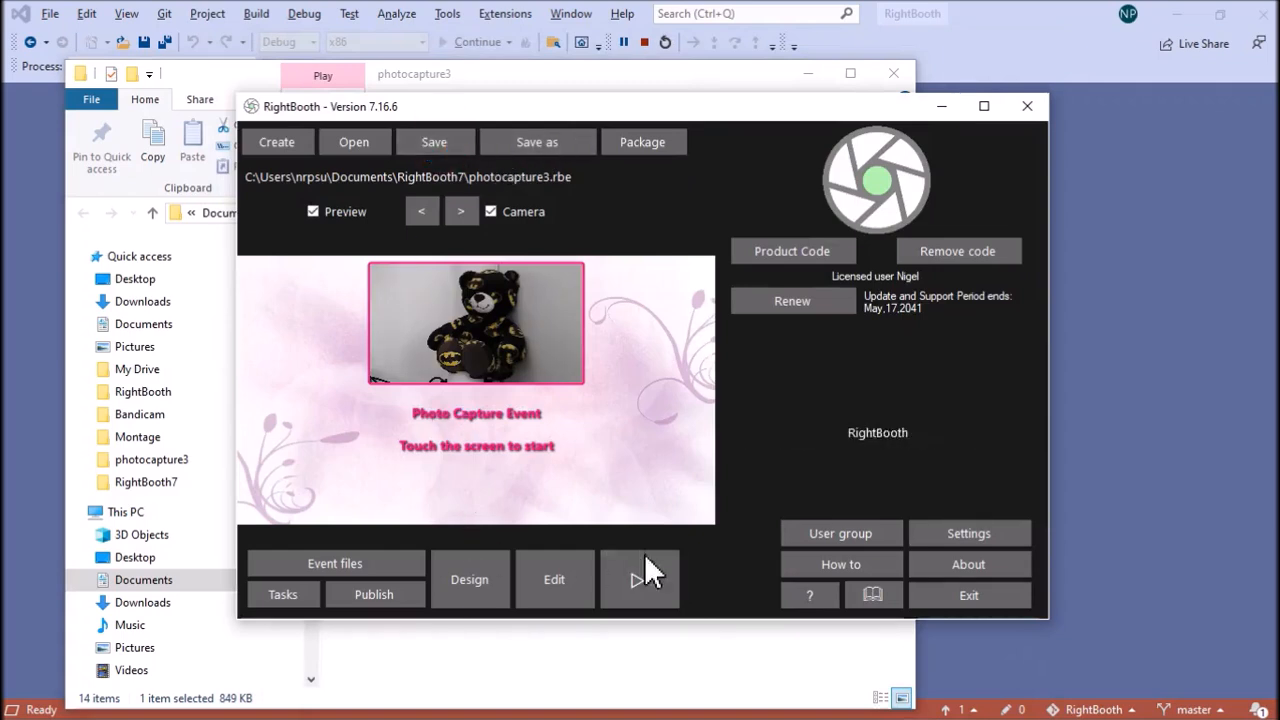
Run the saved event through a full photo session, finish it and stop playback
left_click(630, 585)
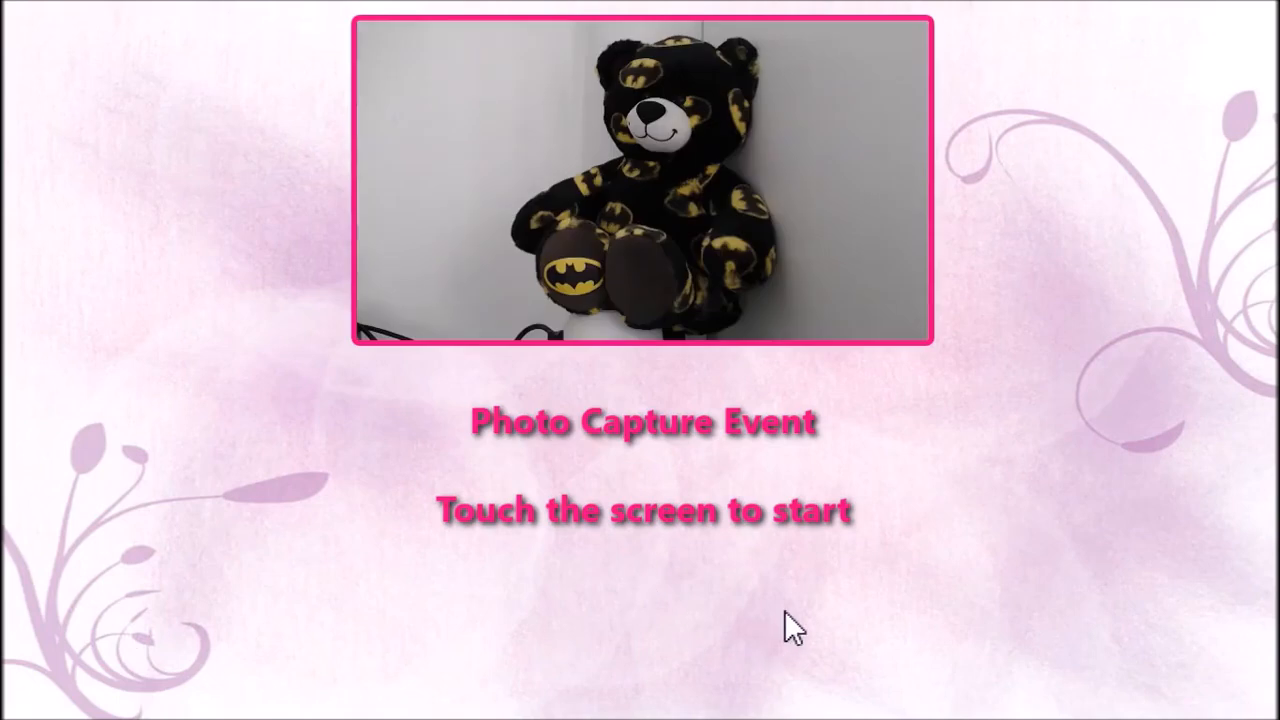
left_click(784, 609)
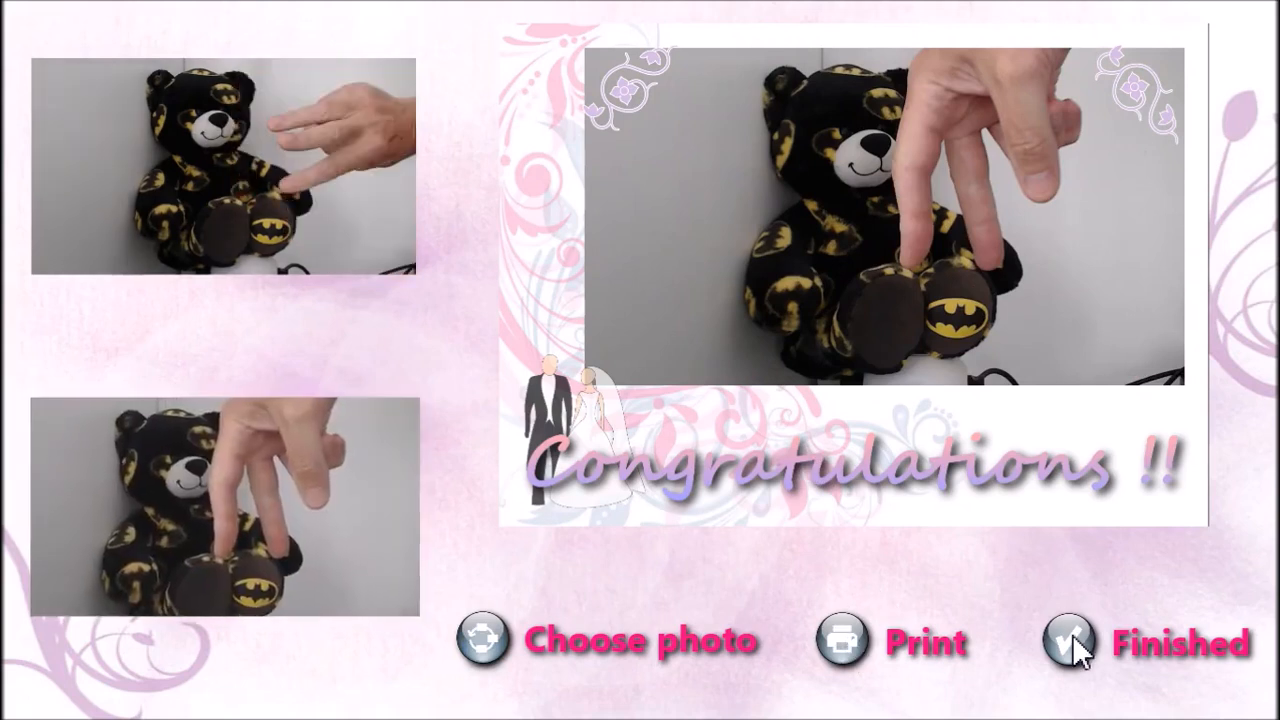
left_click(1072, 636)
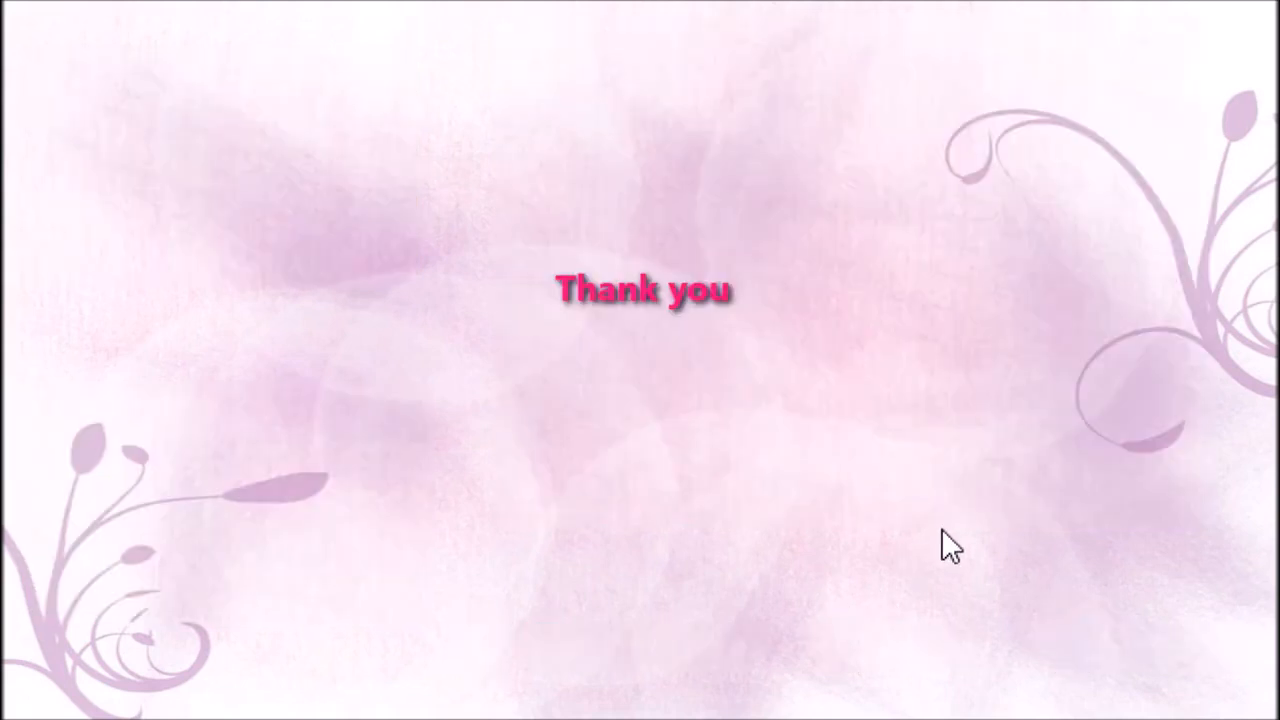
key("Escape")
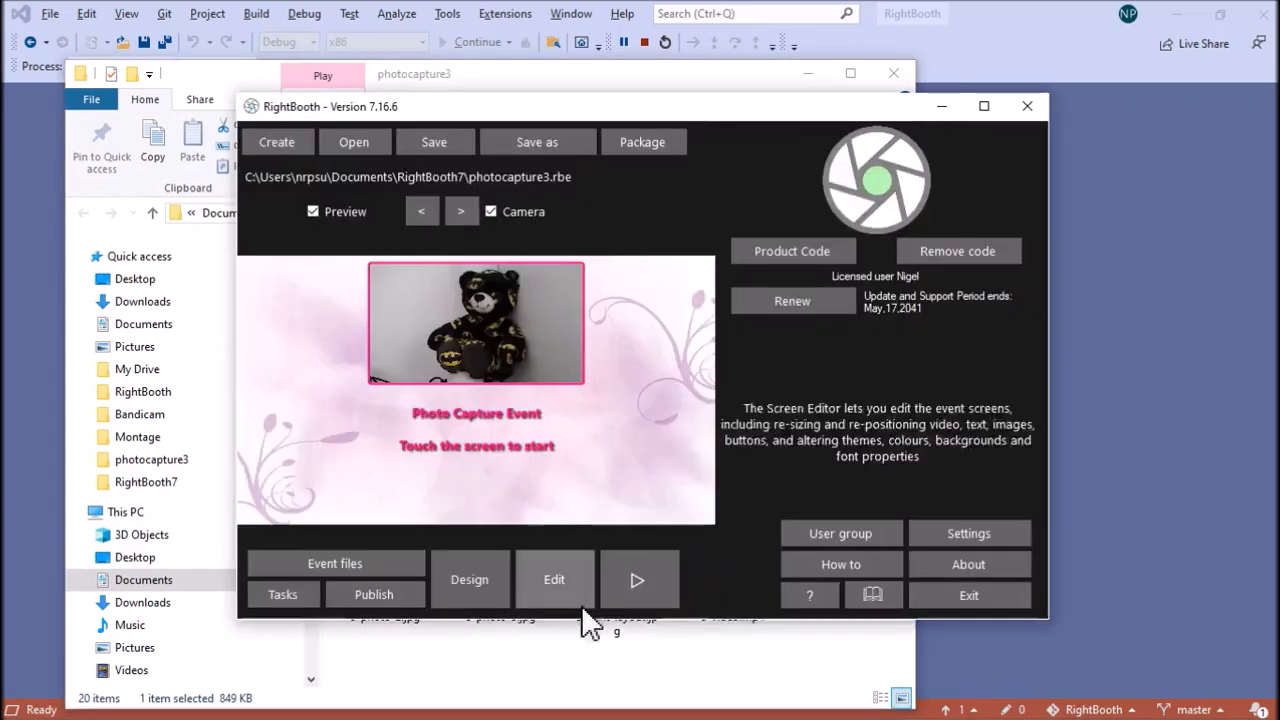
left_click(711, 686)
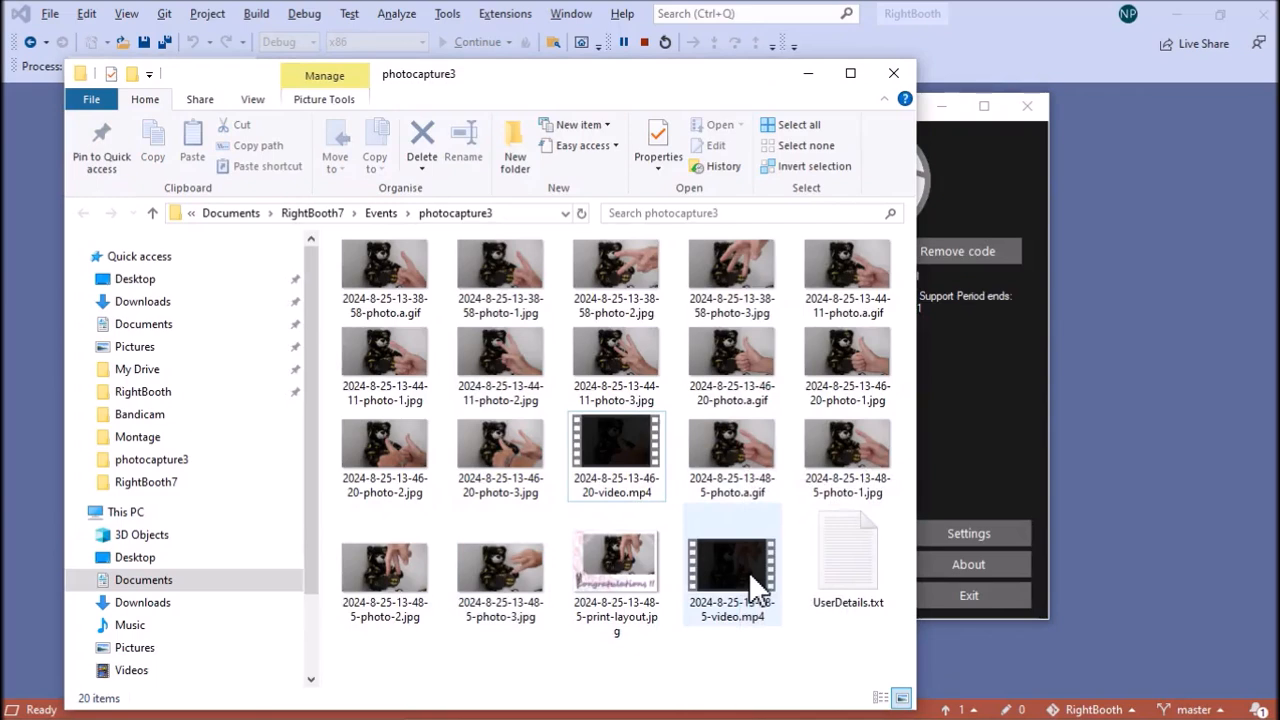
left_click(625, 571)
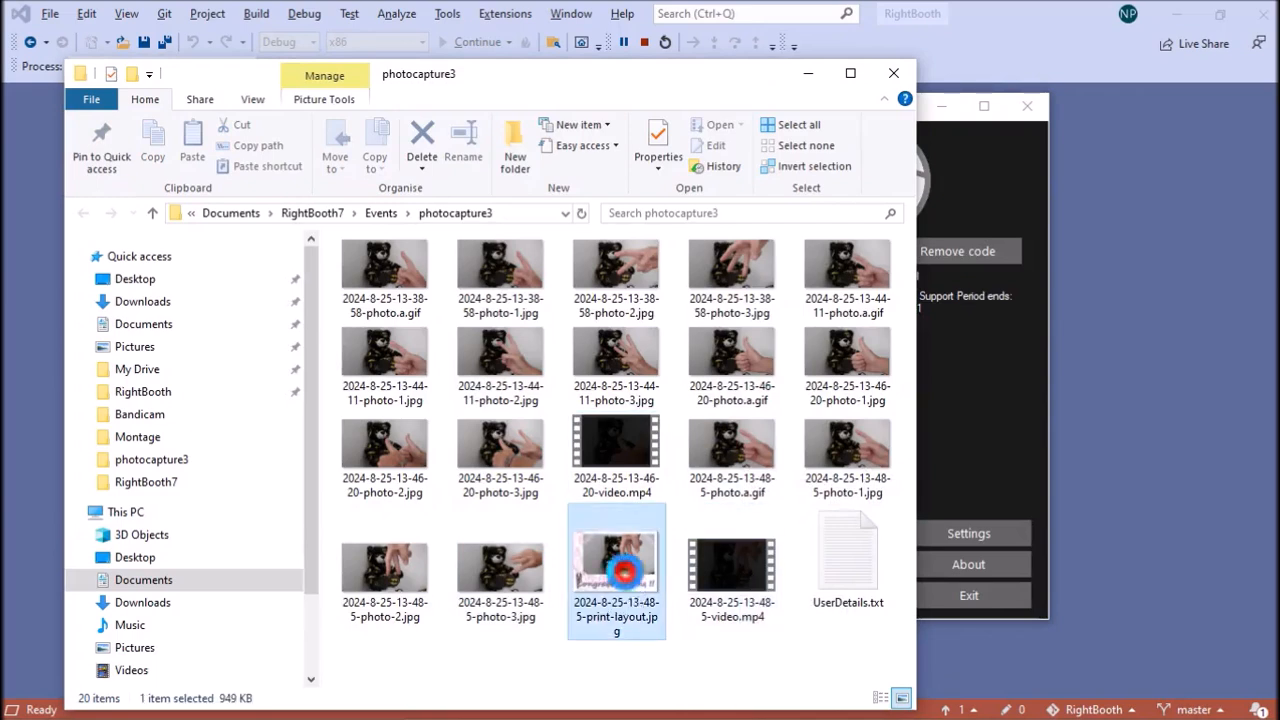
double_click(625, 571)
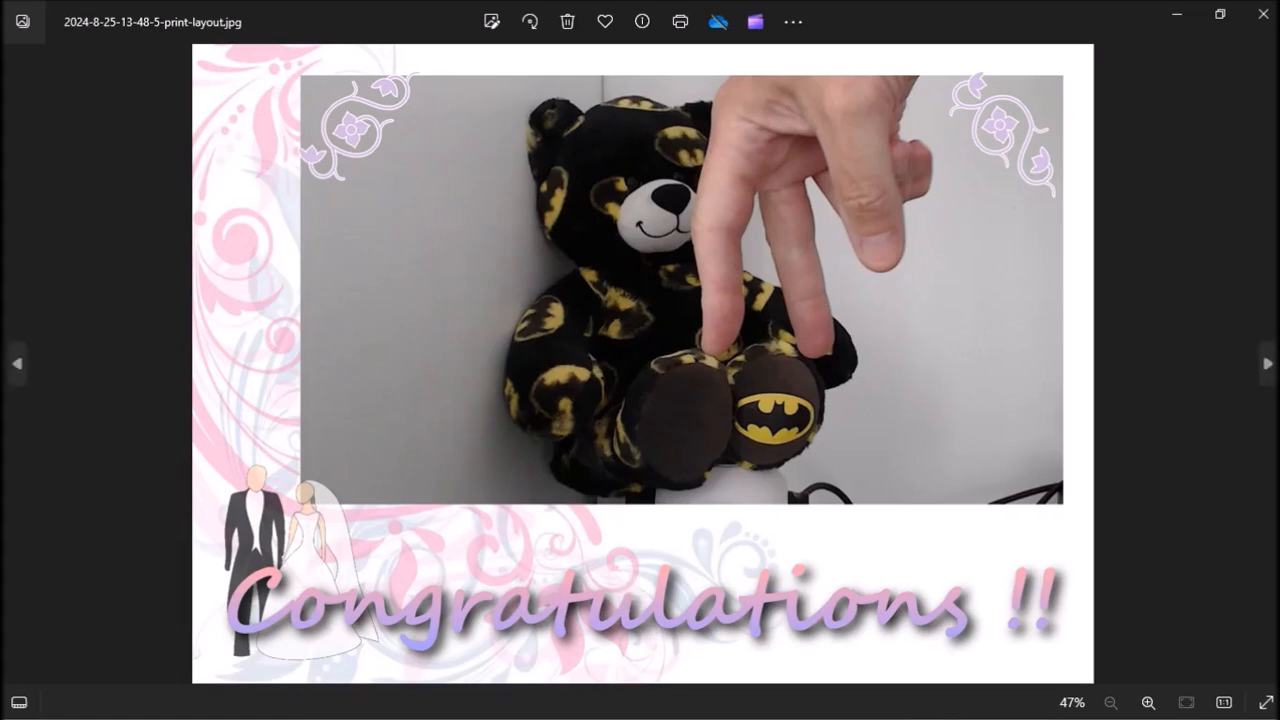
left_click(1260, 14)
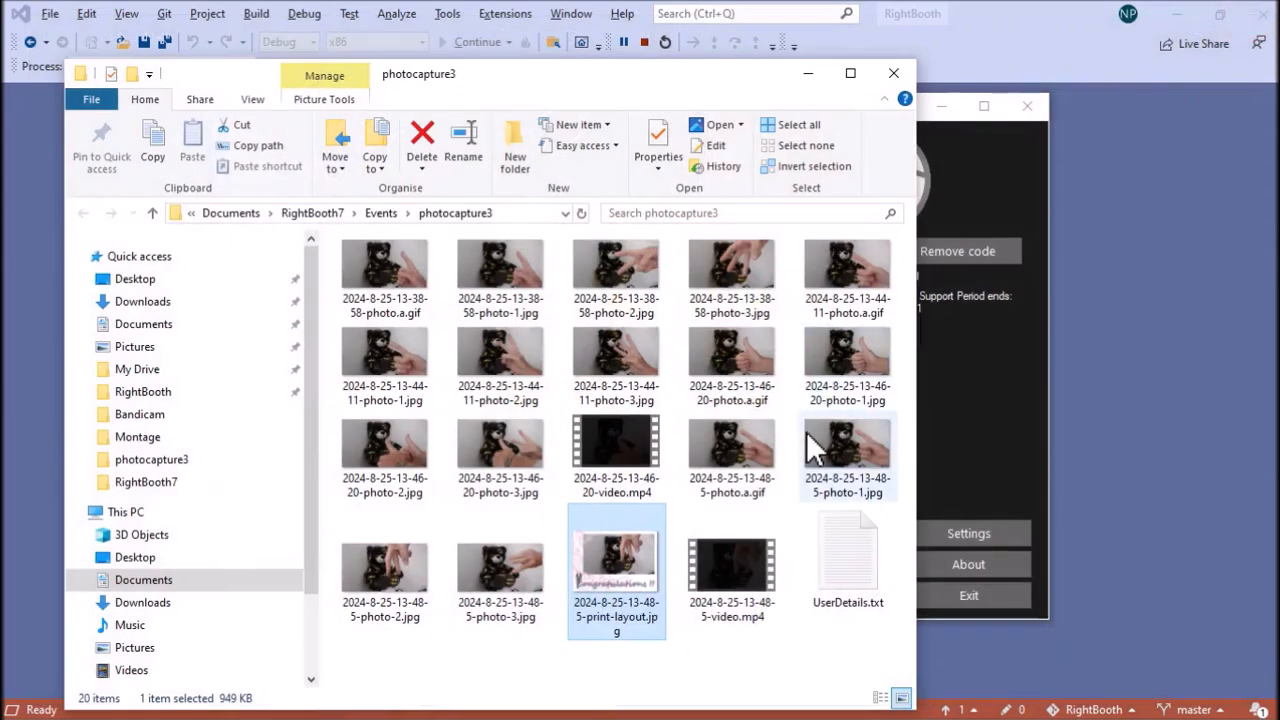